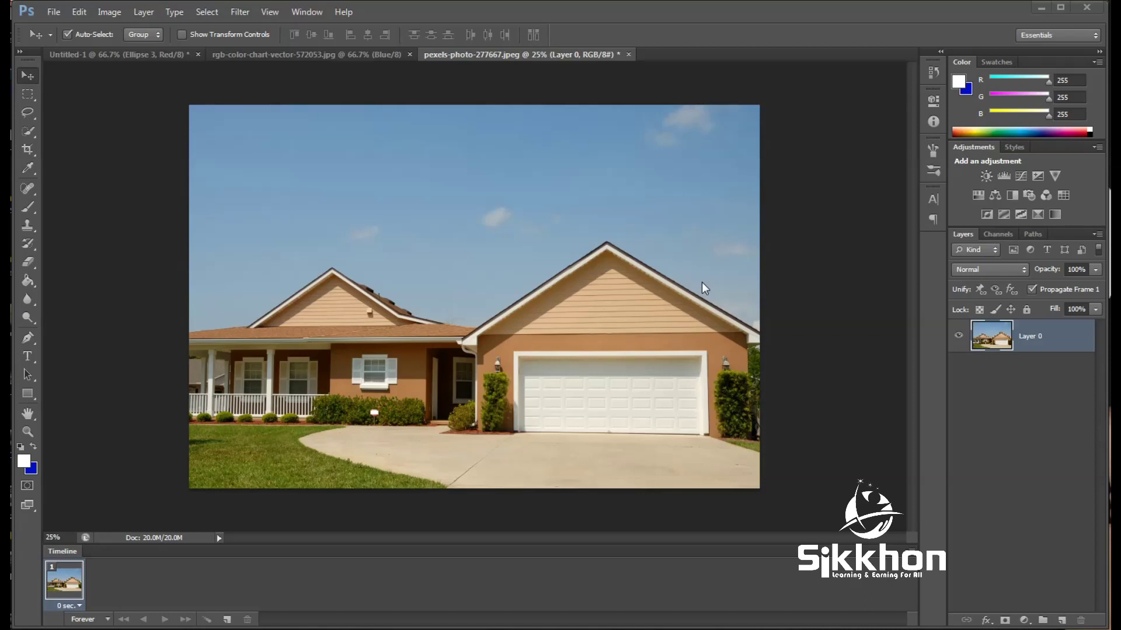
Glance at the colour channels, then quick-select the sky above the house roofline
left_click(996, 236)
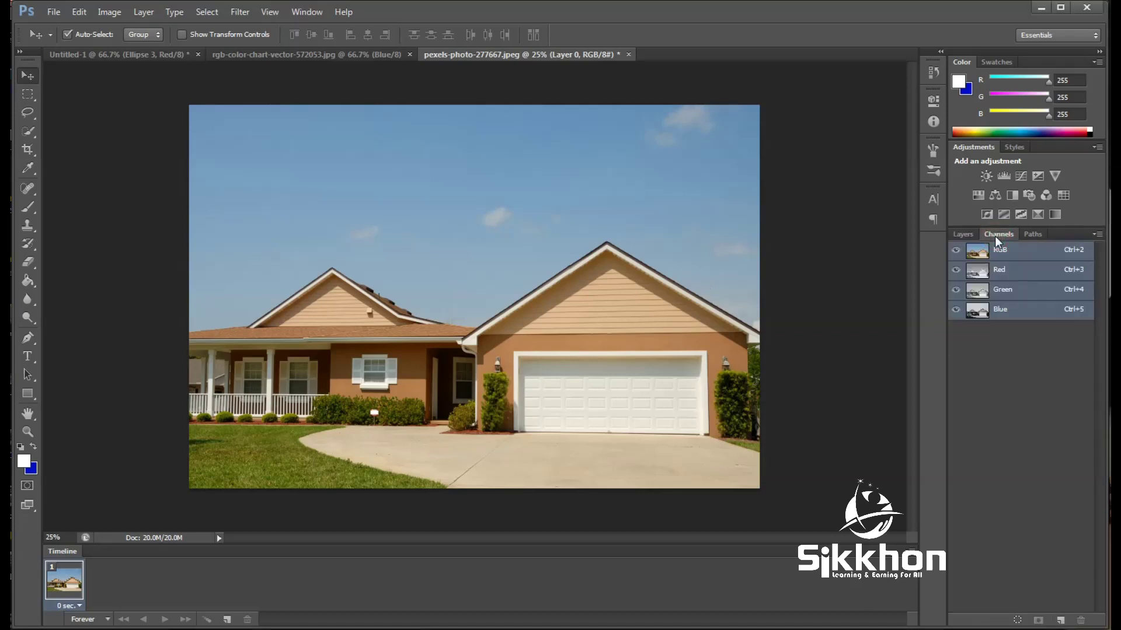
left_click(966, 235)
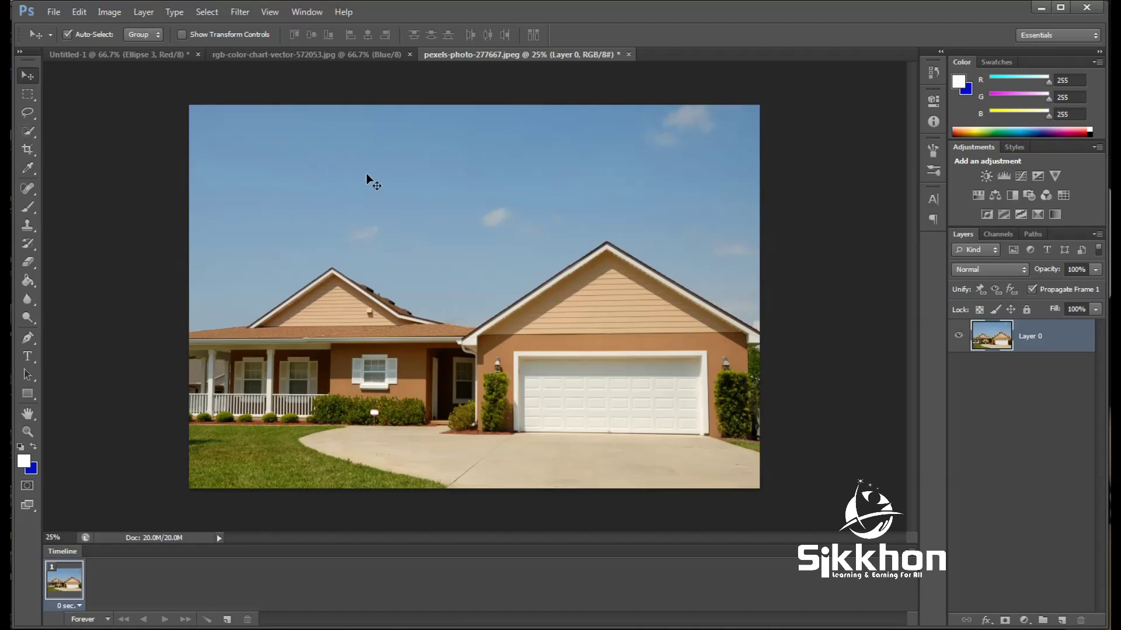
left_click(31, 133)
left_click_drag(292, 132, 461, 174)
Erase the selected sky with the Eraser and Delete, undo, then redo to leave it transparent
left_click(27, 262)
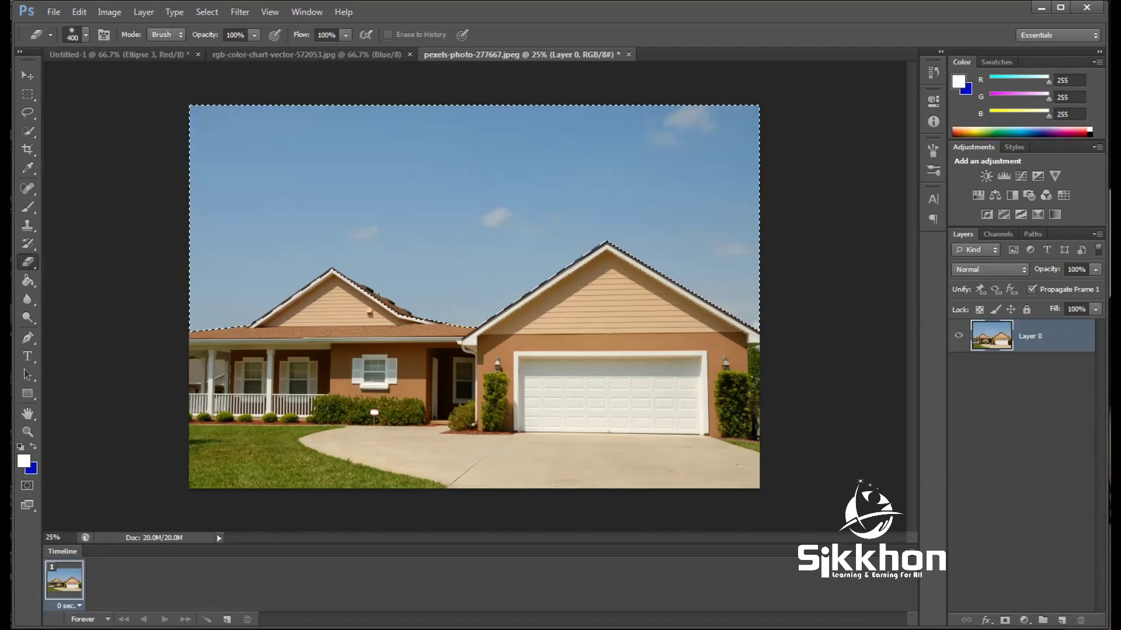
left_click_drag(216, 207, 659, 159)
left_click(657, 157)
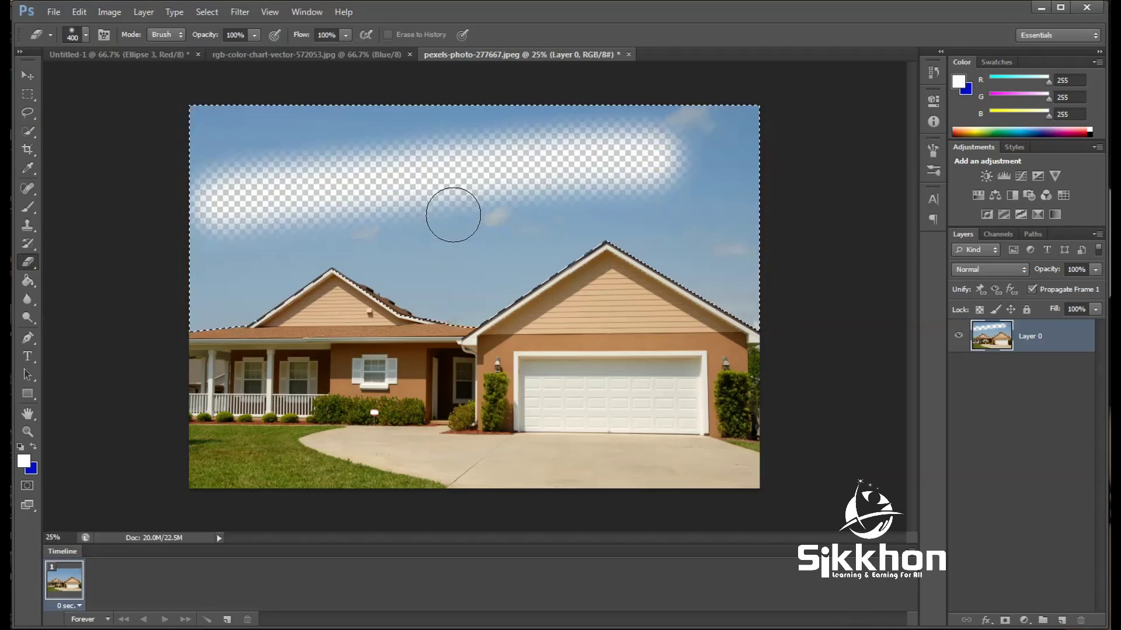
key("Delete")
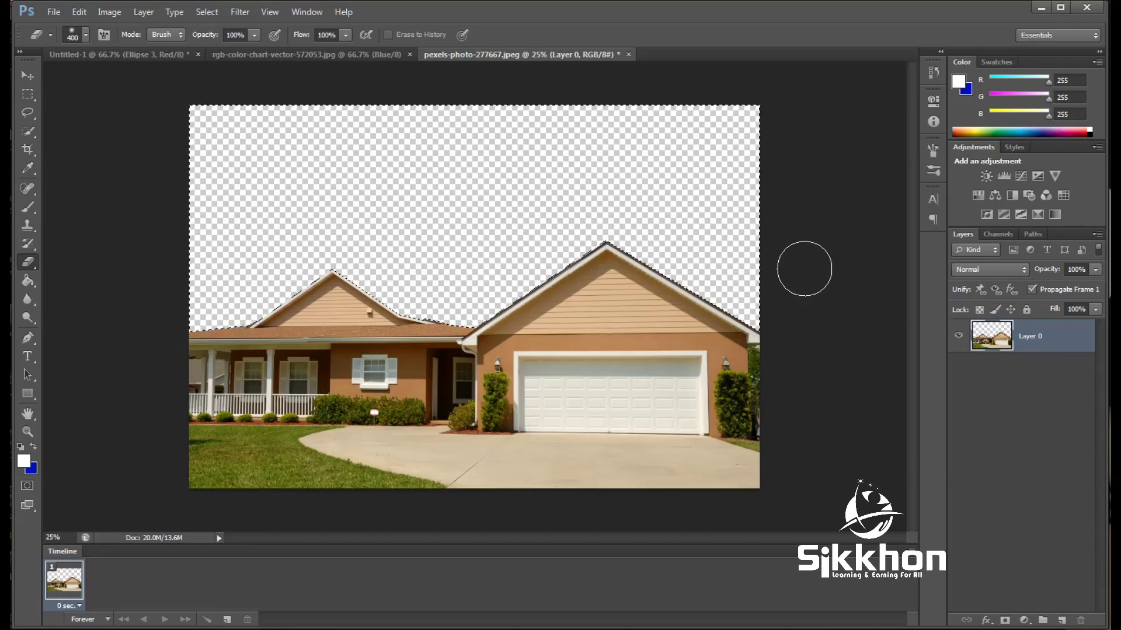
key("ctrl+alt+z")
key("ctrl+alt+z")
key("ctrl+alt+z")
key("ctrl+alt+z")
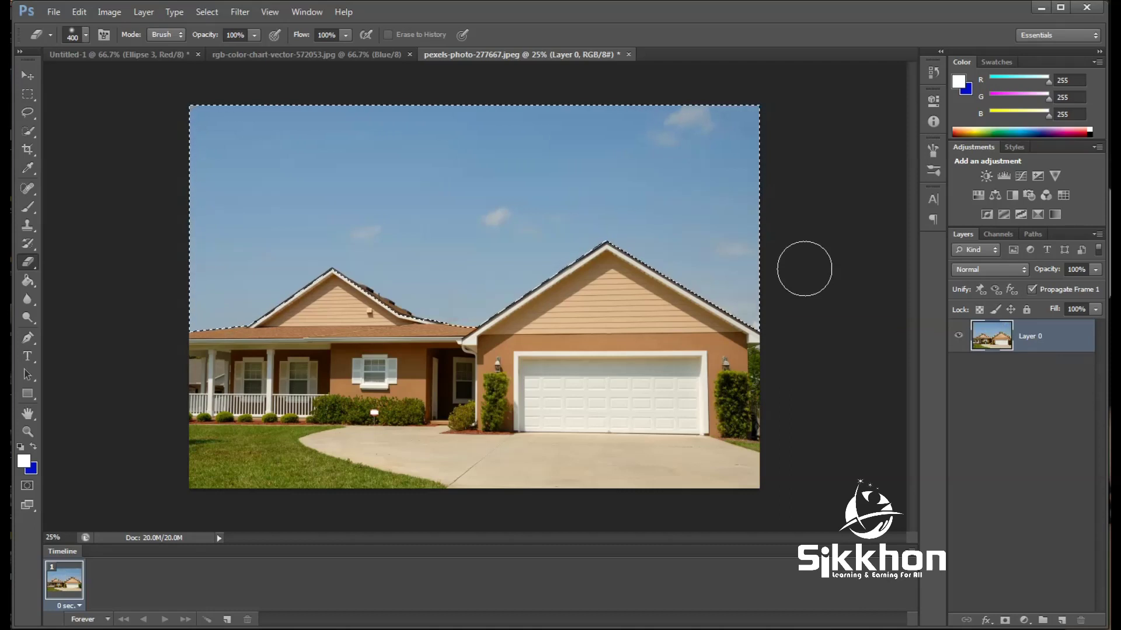
key("ctrl+shift+z")
key("ctrl+shift+z")
key("ctrl+shift+z")
key("ctrl+shift+z")
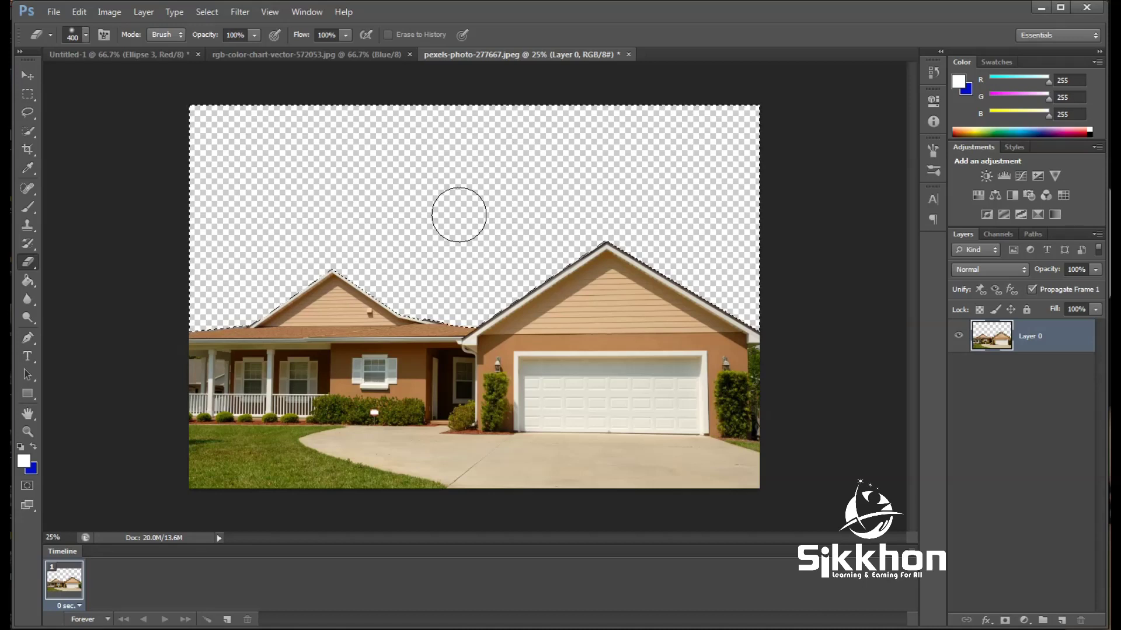
key("ctrl+alt+z")
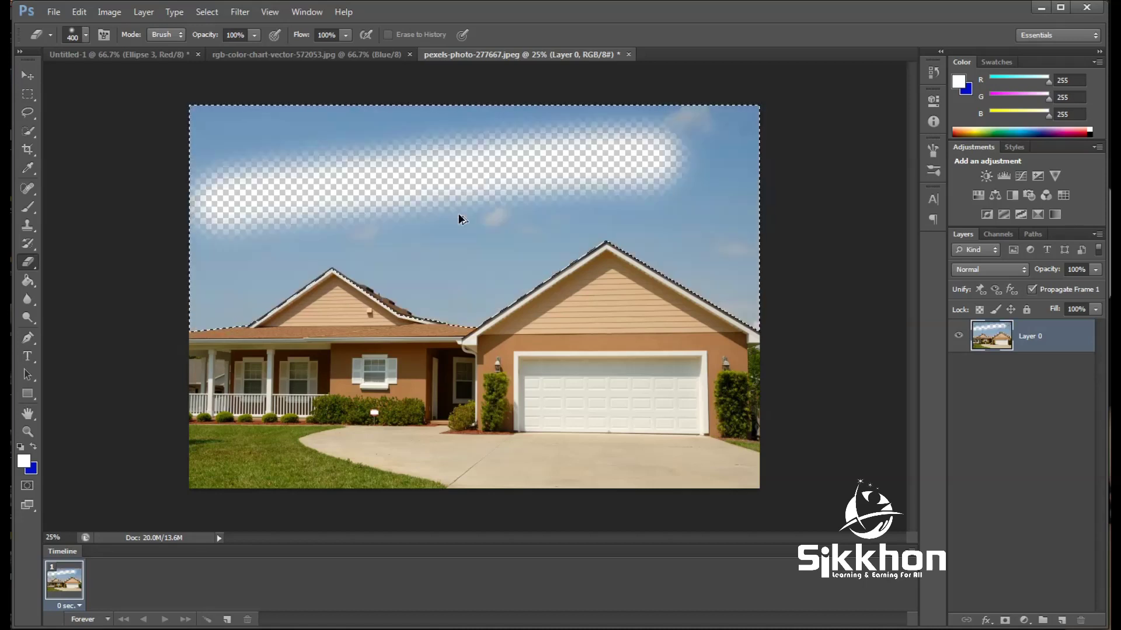
key("ctrl+alt+z")
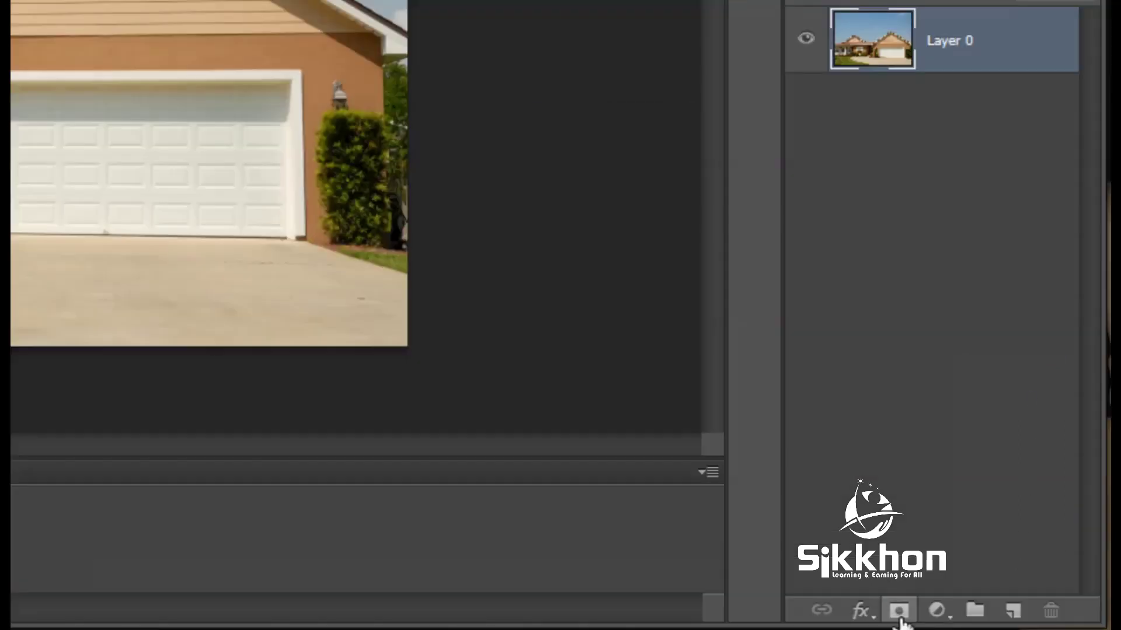
Add an all-white layer mask to Layer 0 and show the mask alone on the canvas
left_click(1004, 621)
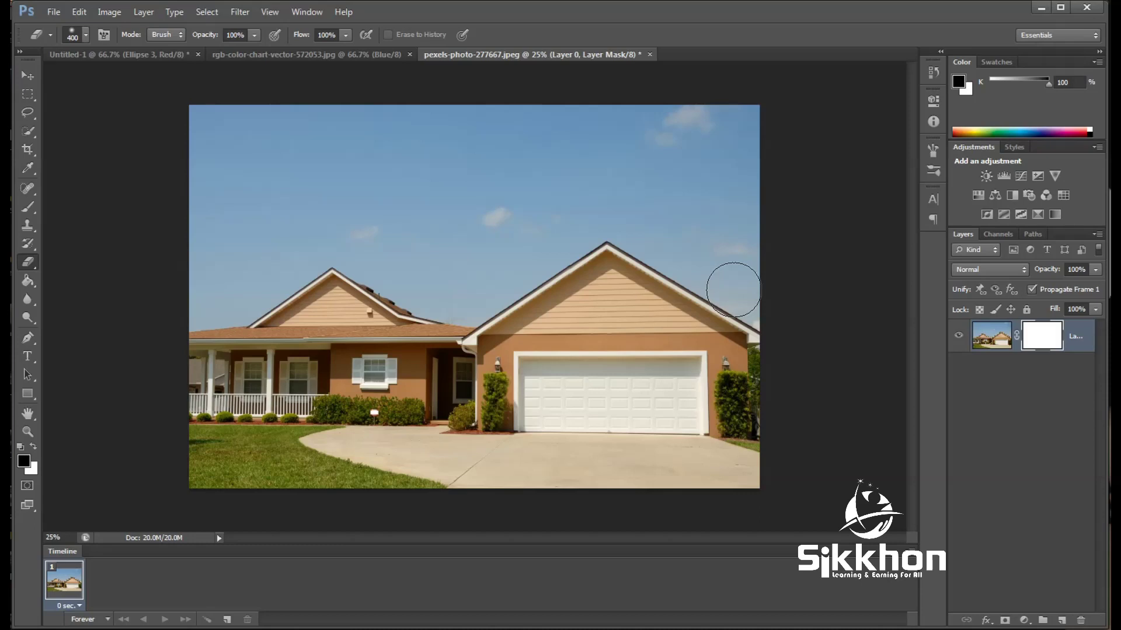
left_click(1042, 339, "alt")
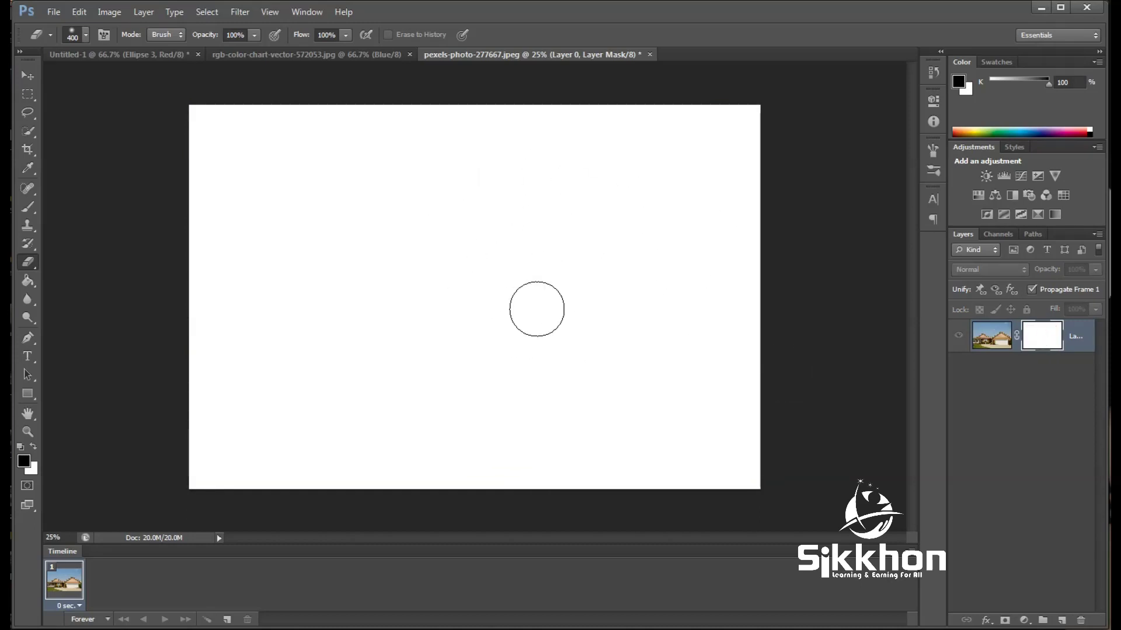
left_click(991, 336)
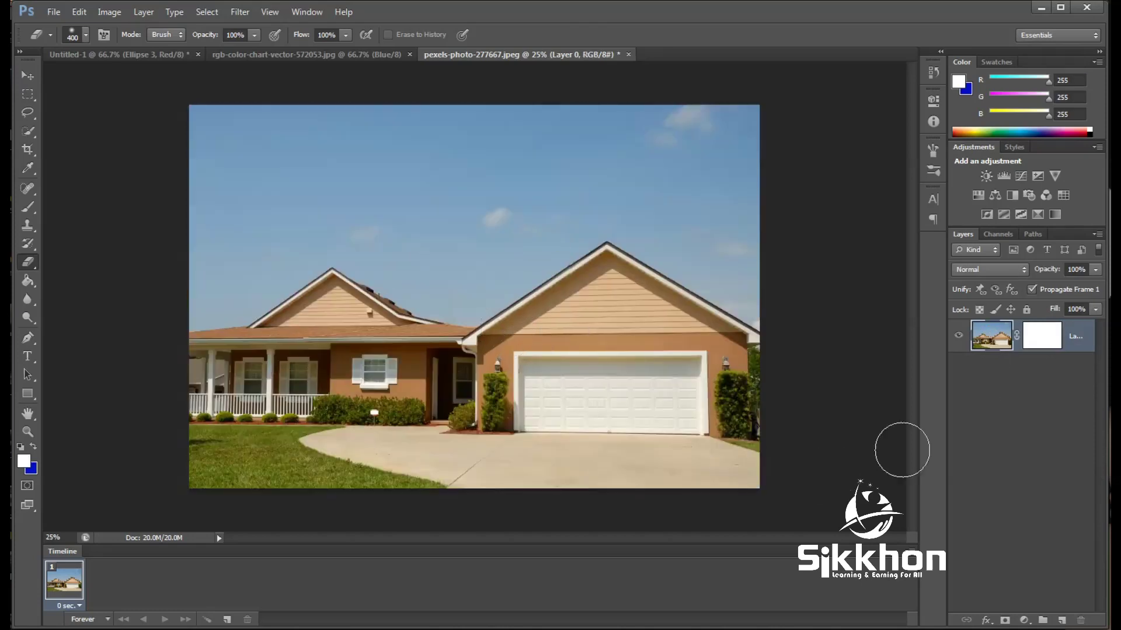
left_click(1048, 335, "alt")
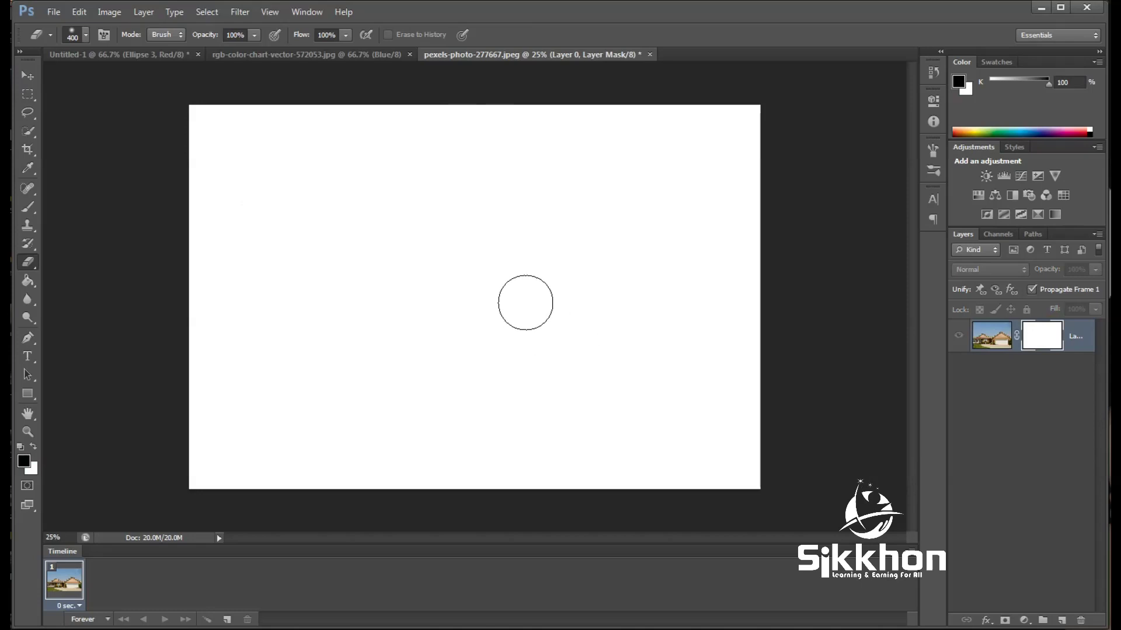
With an 800-pixel soft brush, paint a black band across Layer 0's mask
key("b")
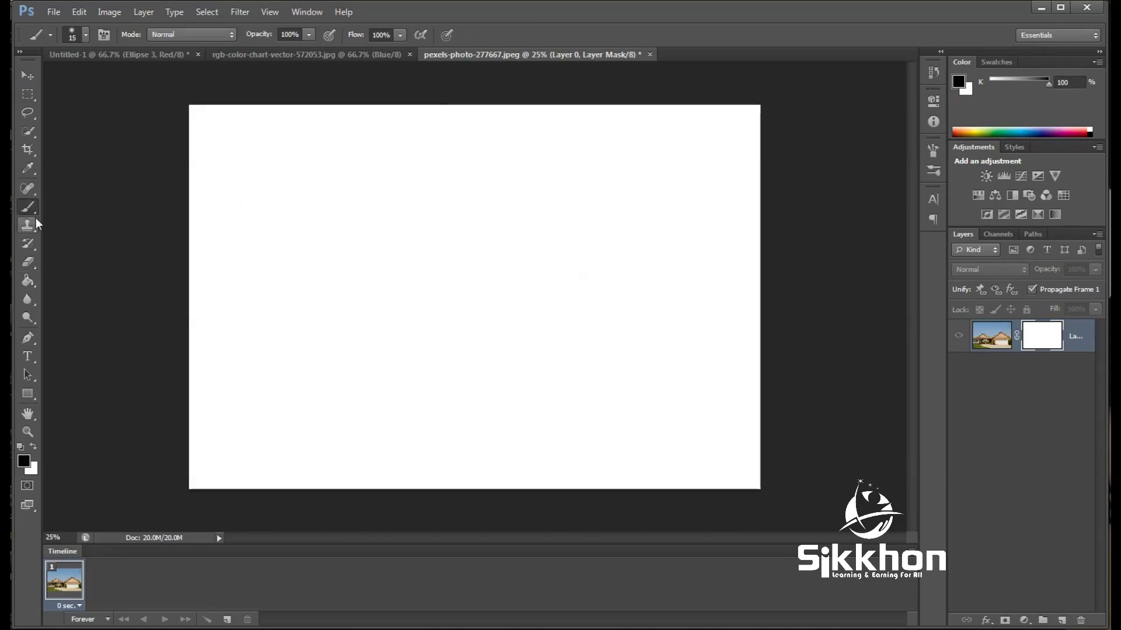
left_click(30, 261)
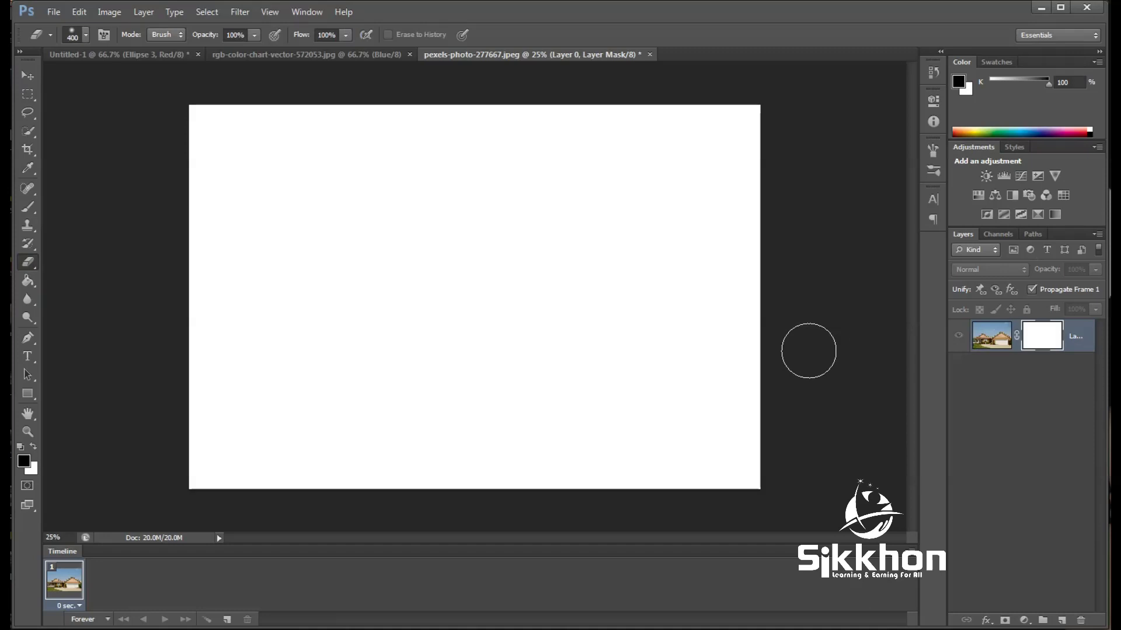
left_click(27, 206)
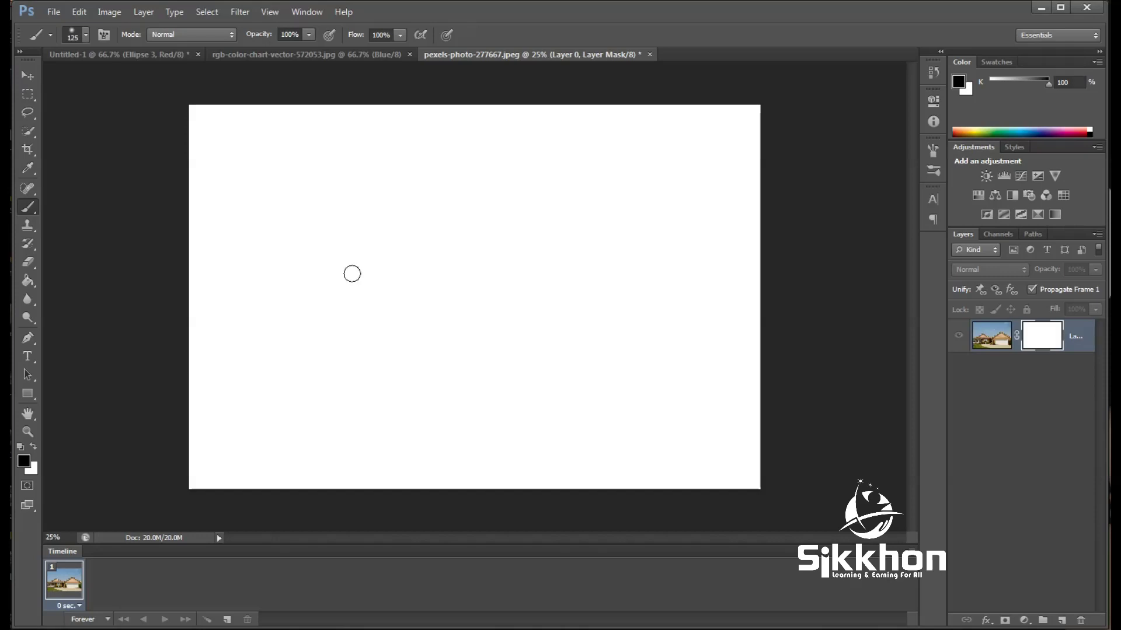
key("bracketright")
key("bracketright")
key("bracketright")
key("bracketright")
key("bracketright")
key("bracketright")
key("bracketright")
key("bracketright")
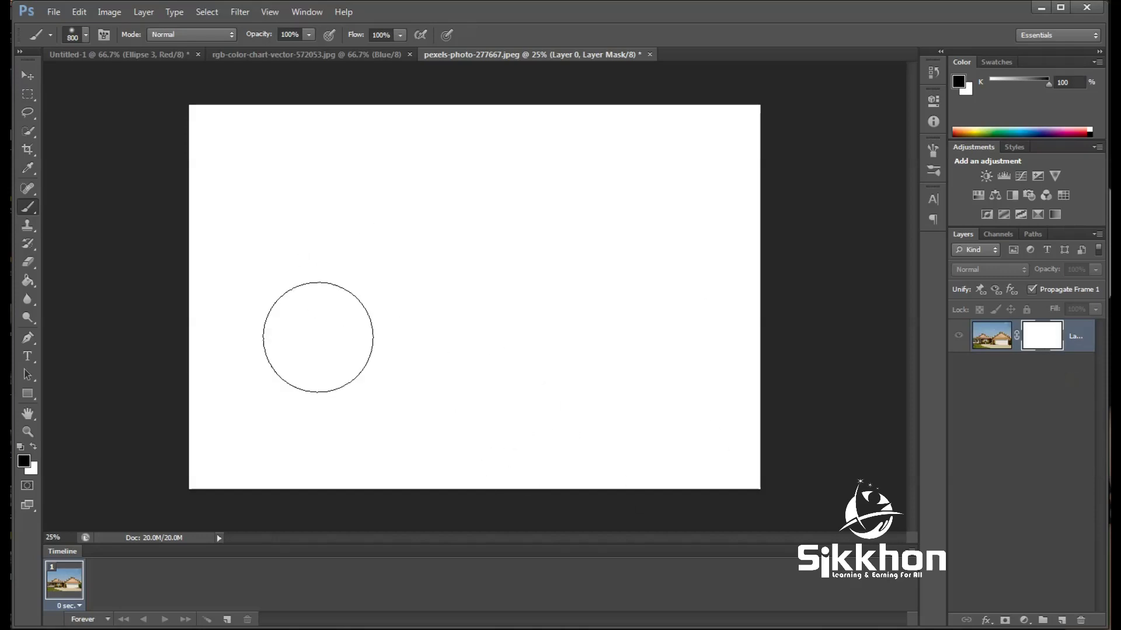
left_click_drag(260, 283, 642, 251)
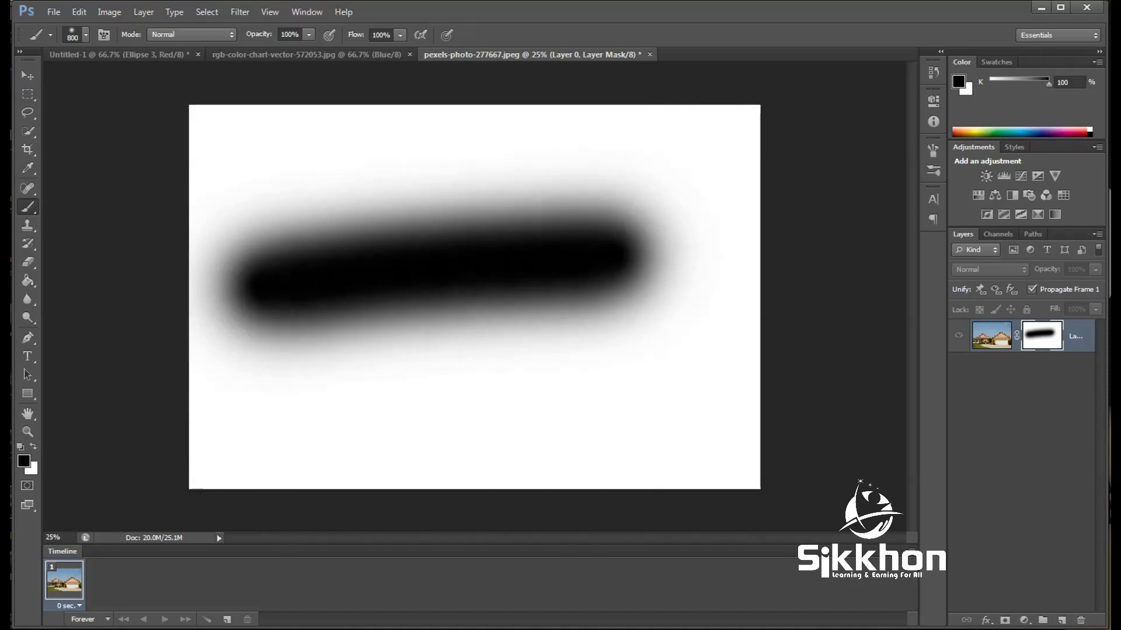
Paint white to trim the black stroke's right and lower ends, then view the masked photo
left_click(34, 447)
mouse_move(683, 195)
left_mouse_down()
mouse_move(548, 368)
mouse_move(700, 158)
left_mouse_up()
mouse_move(589, 433)
left_mouse_down()
mouse_move(610, 283)
mouse_move(554, 401)
mouse_move(601, 278)
mouse_move(478, 373)
mouse_move(533, 263)
left_mouse_up()
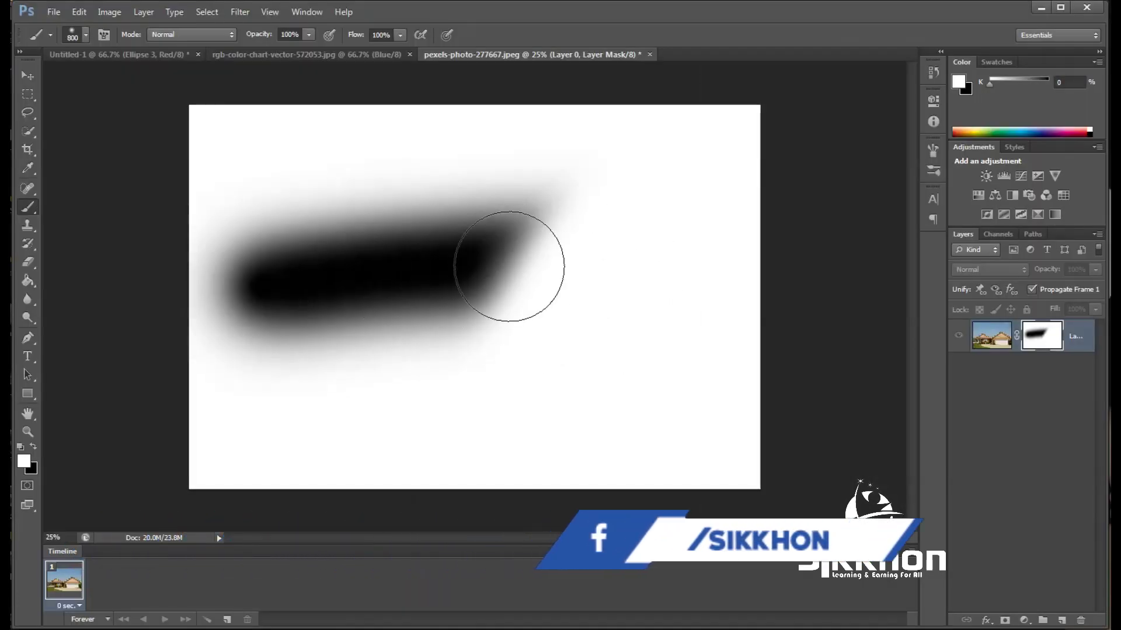
left_click_drag(607, 145, 475, 400)
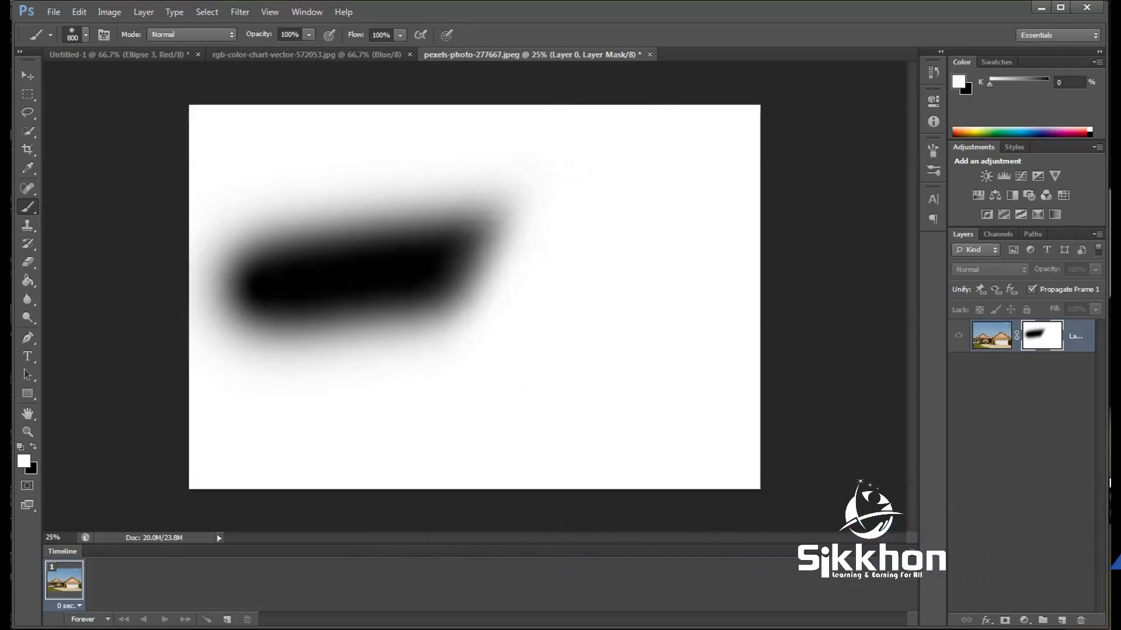
left_click(995, 331)
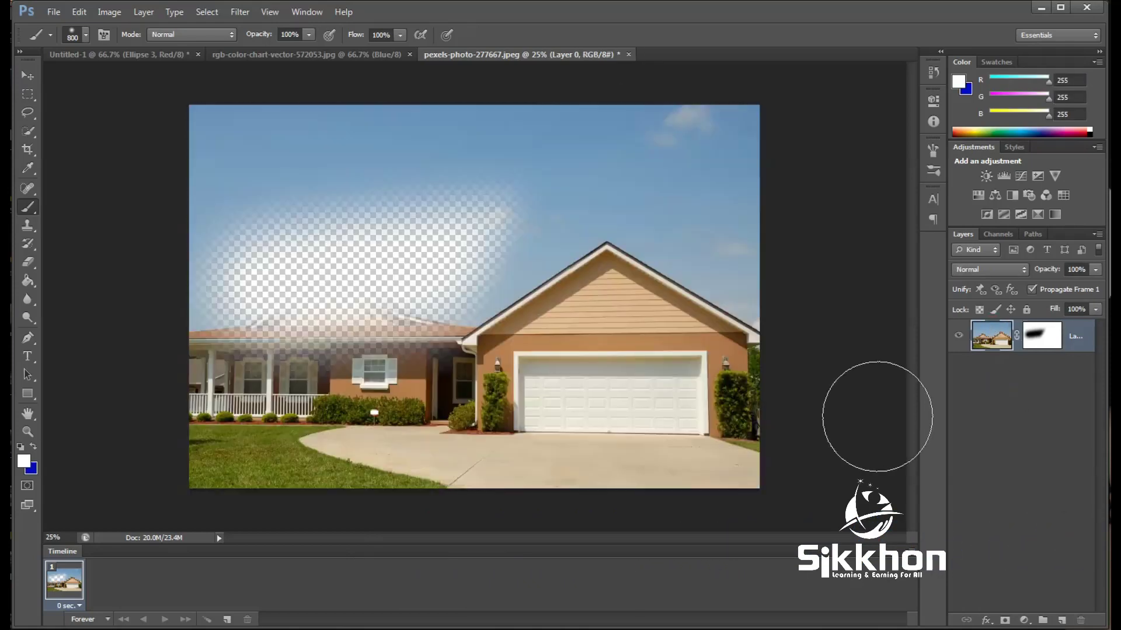
Paint black on the mask over the upper-left and upper-right sky, then retarget the photo
left_click(1049, 333)
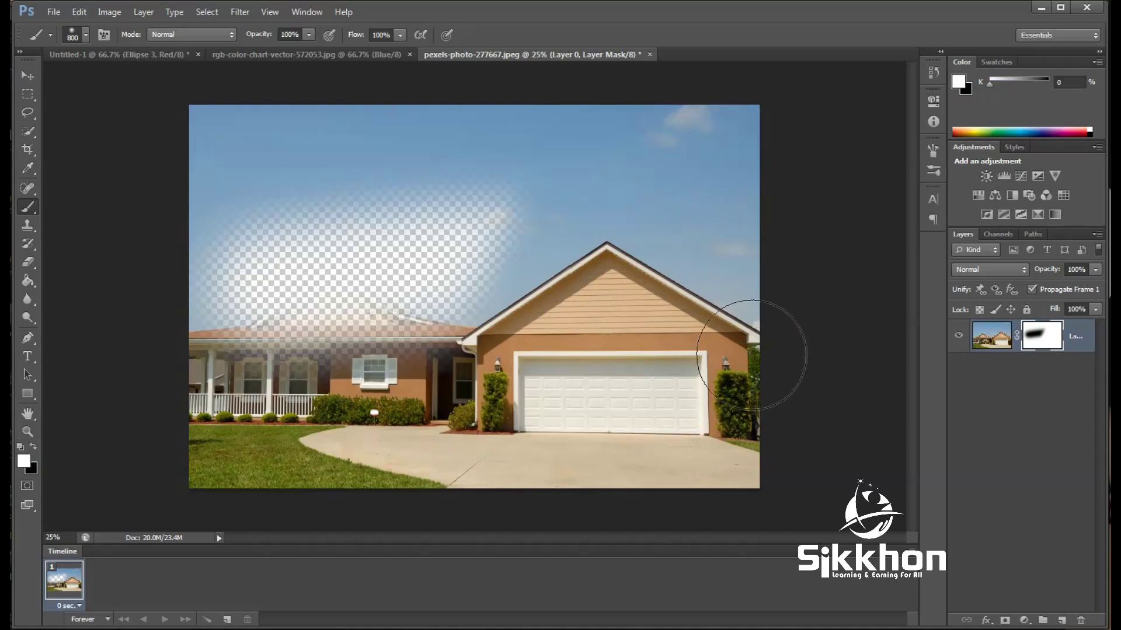
left_click(725, 268)
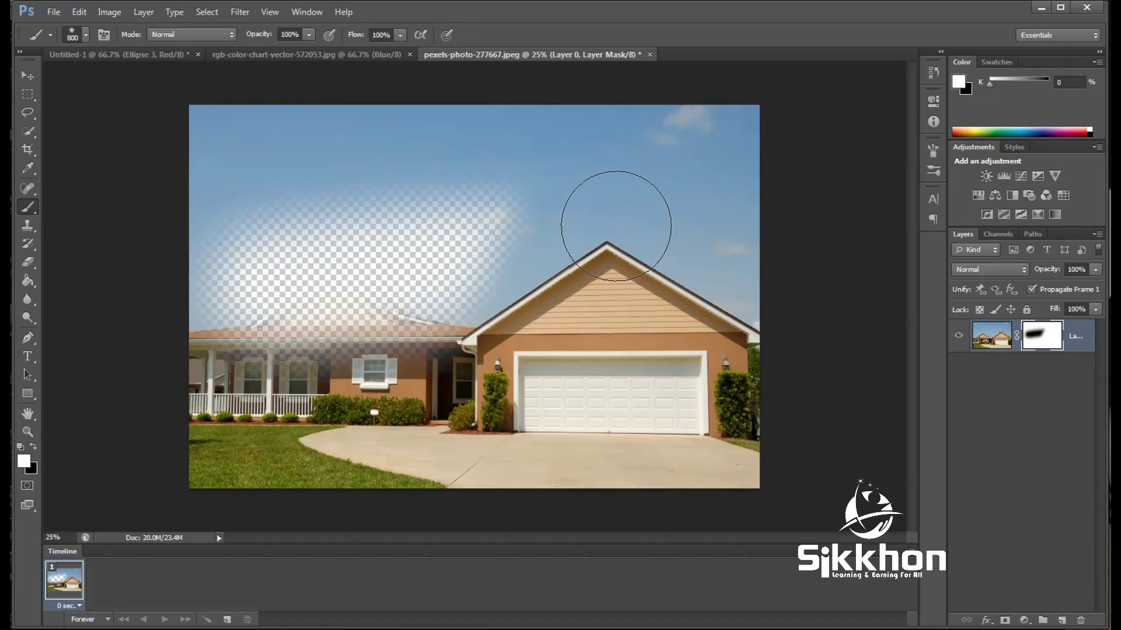
left_click(34, 446)
mouse_move(388, 150)
left_mouse_down()
mouse_move(326, 165)
mouse_move(404, 169)
mouse_move(393, 165)
mouse_move(525, 142)
mouse_move(300, 150)
mouse_move(726, 138)
left_mouse_up()
left_click(746, 130)
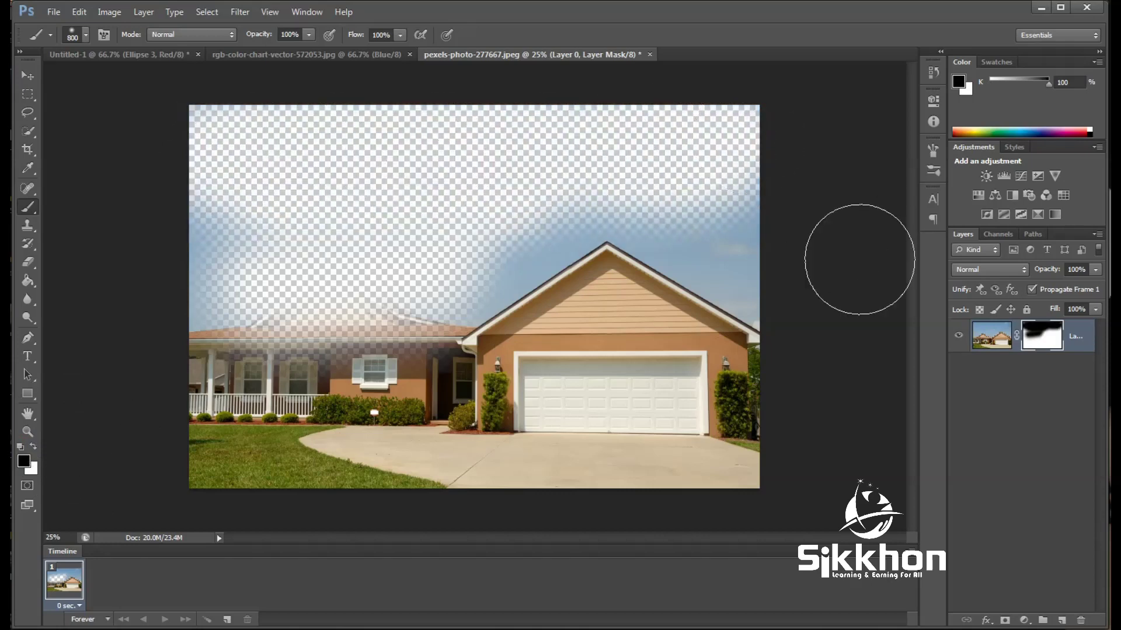
left_click(1002, 337)
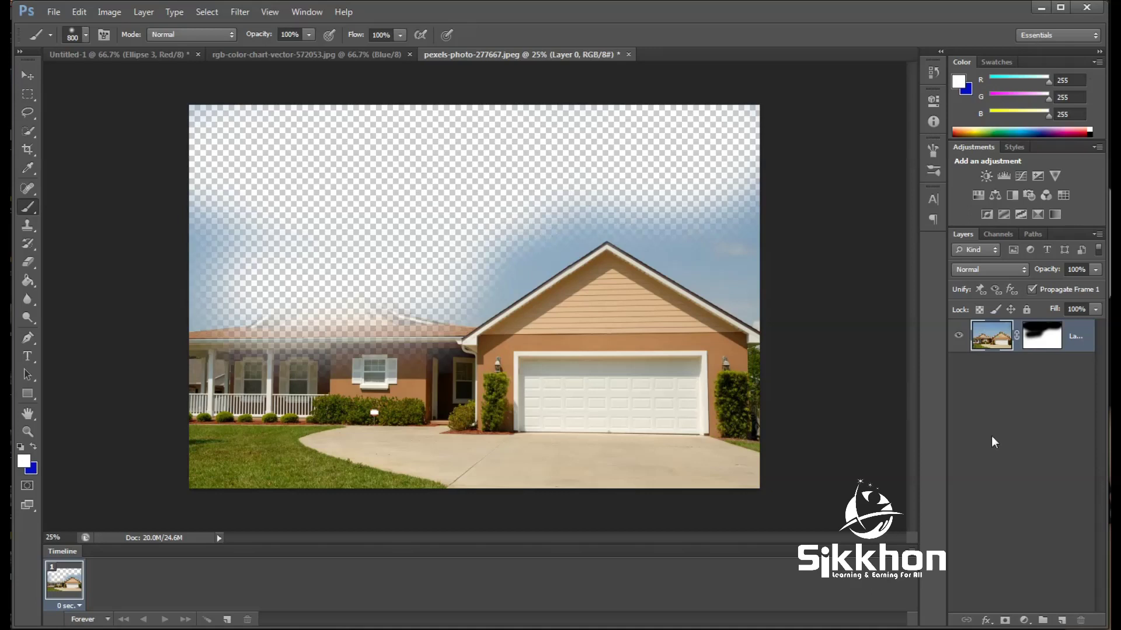
Target Layer 0's mask and toggle it off and on to compare the hidden sky
left_click(1042, 342)
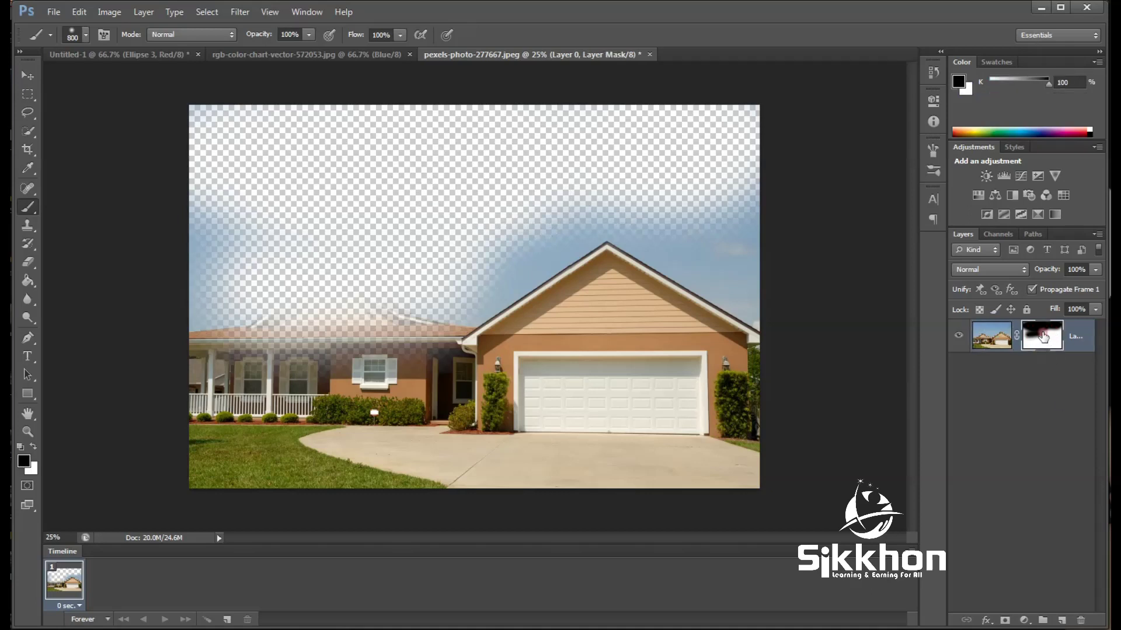
left_click(1042, 338, "shift")
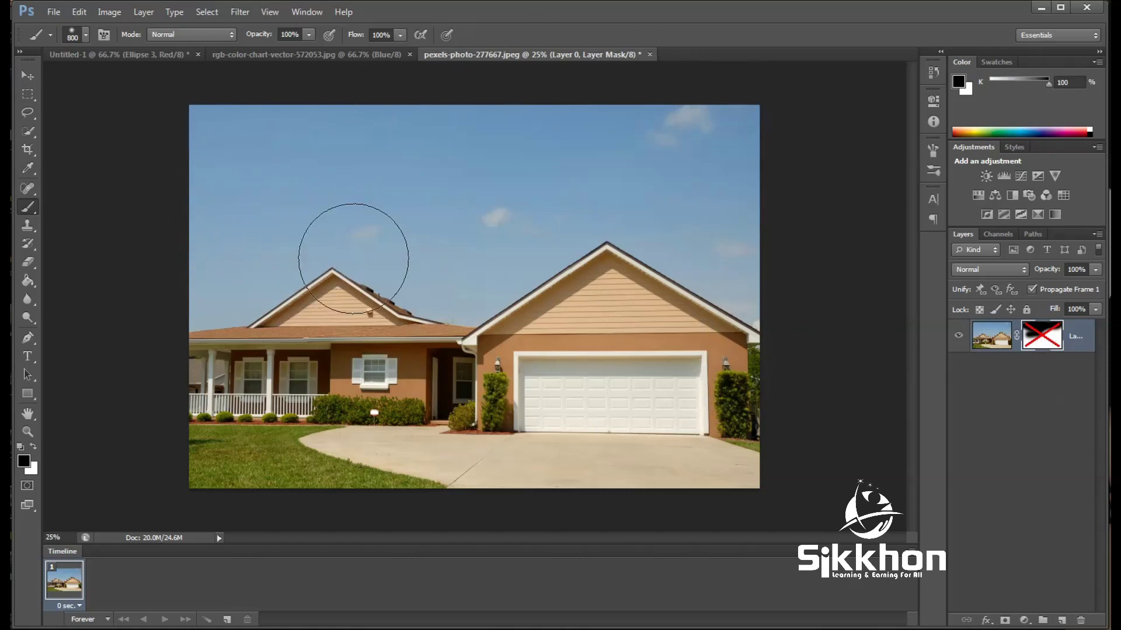
left_click(1045, 334, "shift")
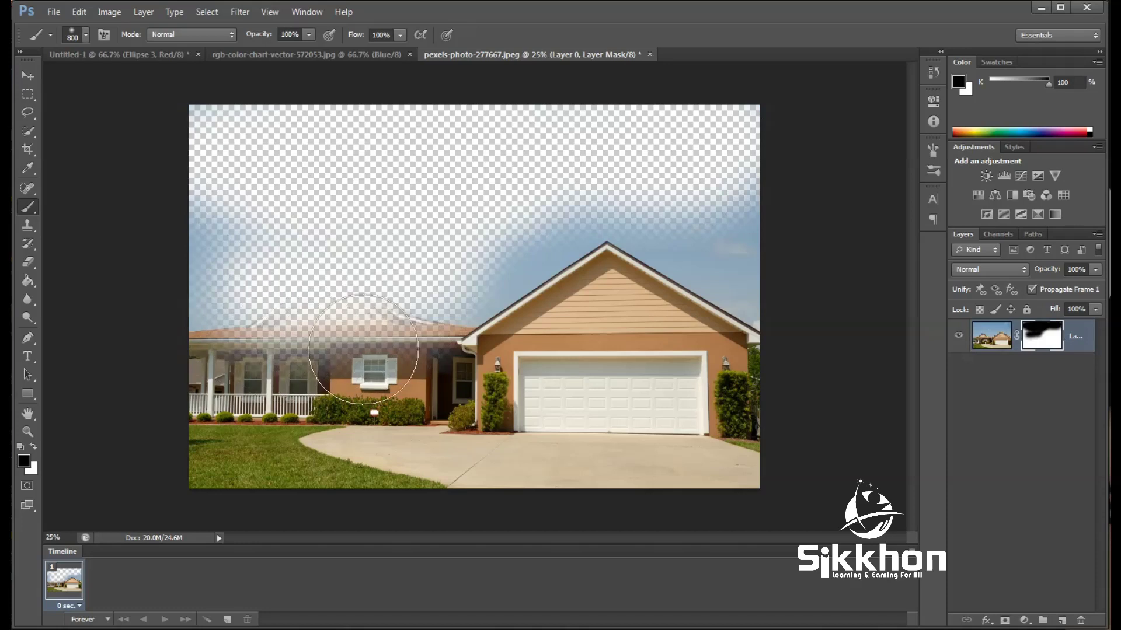
Paint white on the mask to restore the left wing's porch, roof and front wall
left_click(33, 447)
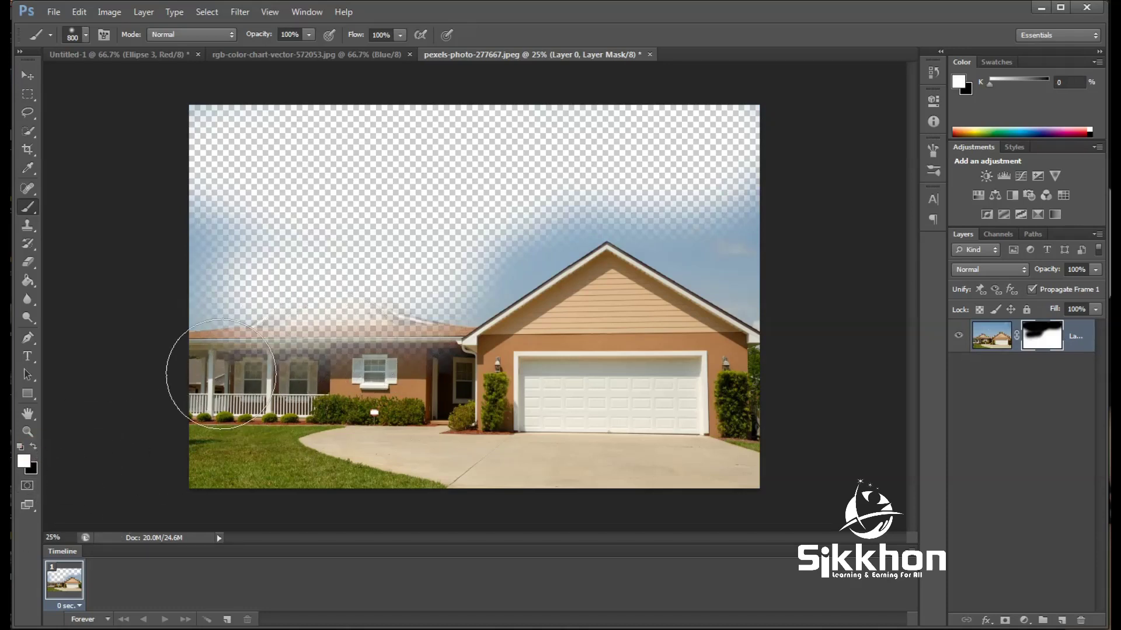
mouse_move(189, 374)
left_mouse_down()
mouse_move(519, 365)
mouse_move(323, 340)
left_mouse_up()
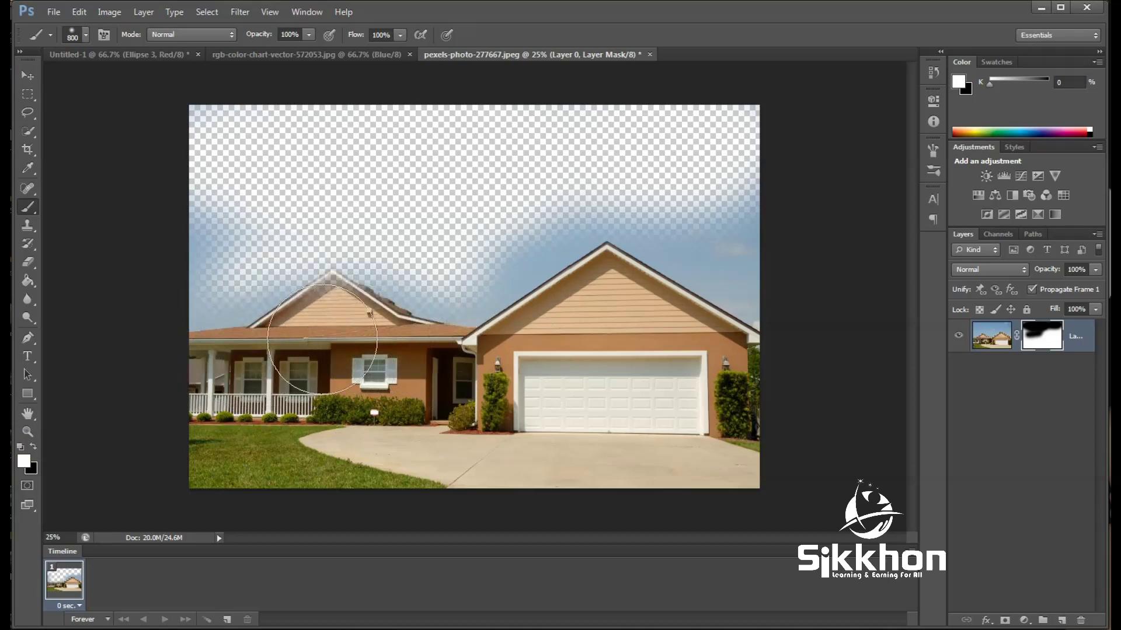
left_click(323, 337)
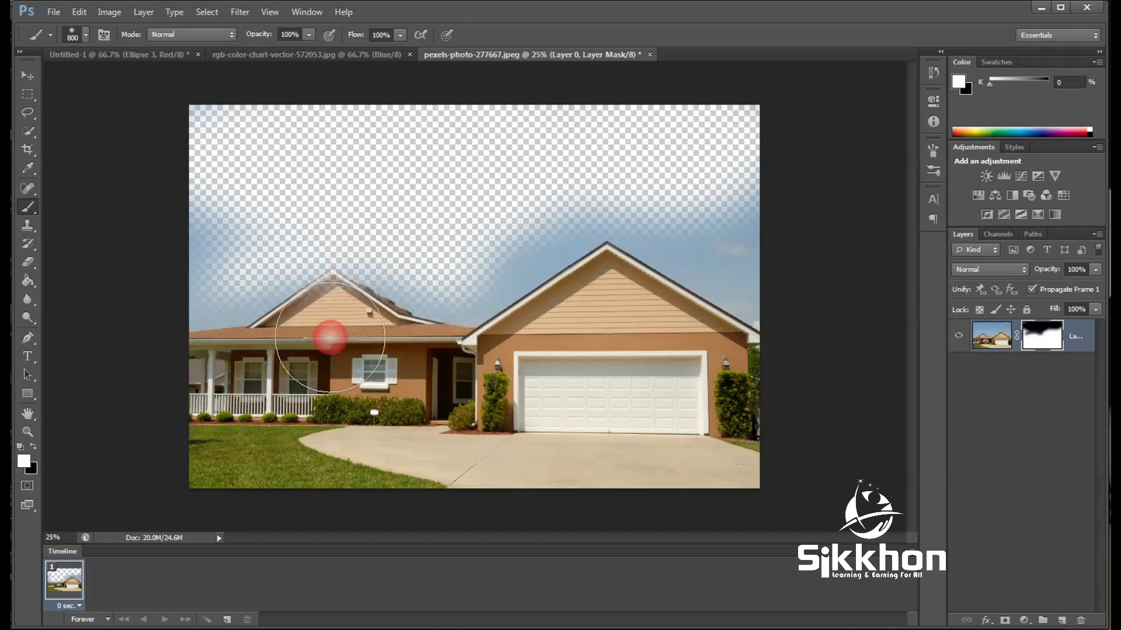
double_click(1038, 338)
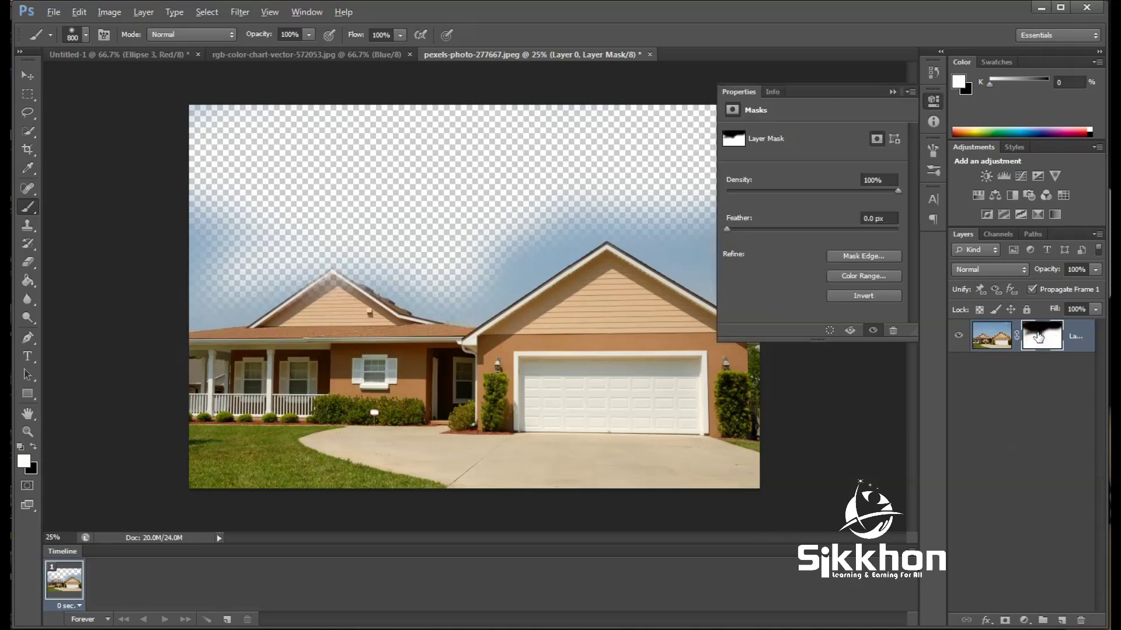
View the mask alone, paint its grey lower-left area white, and reveal more blue sky
left_click(1038, 338, "alt")
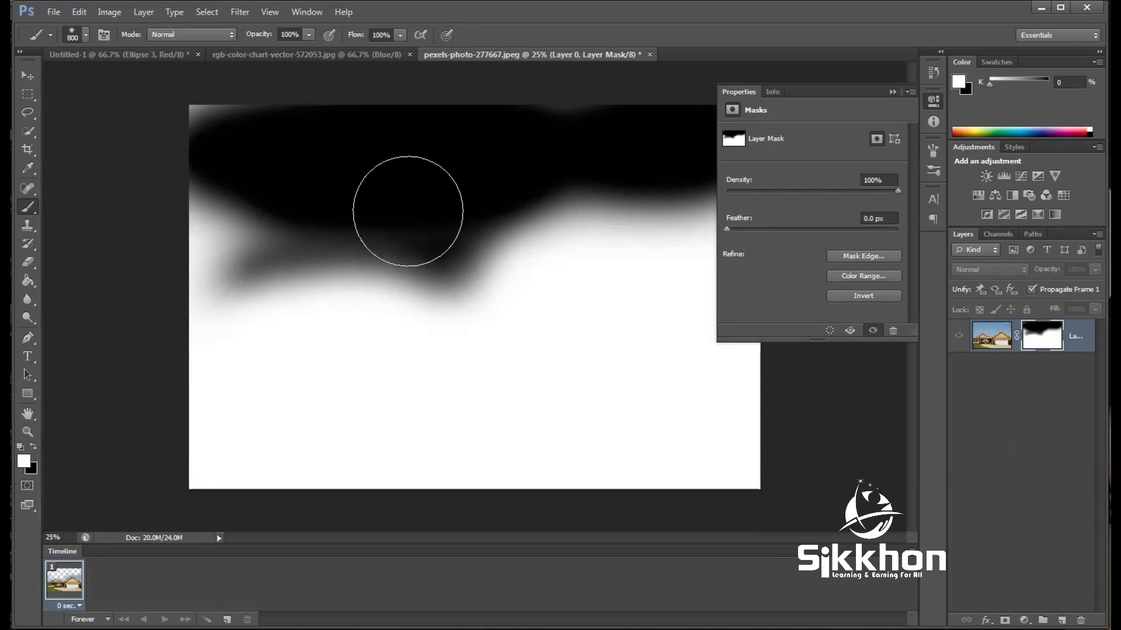
left_click_drag(250, 317, 540, 318)
left_click(994, 340)
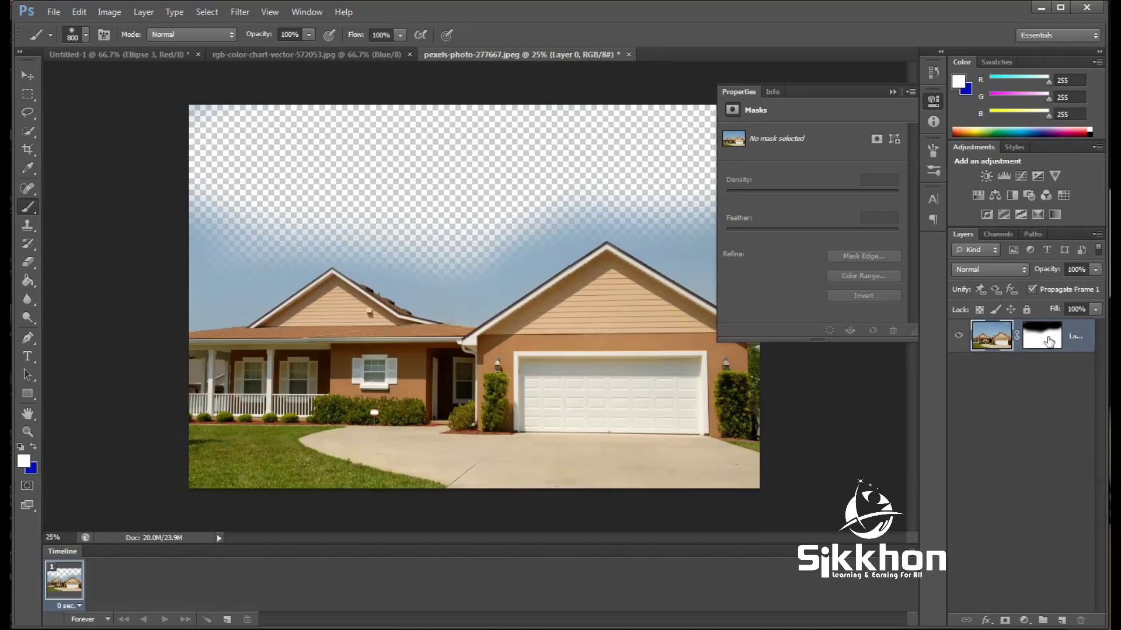
left_click(1049, 341)
mouse_move(238, 287)
left_mouse_down()
mouse_move(619, 236)
mouse_move(296, 250)
left_mouse_up()
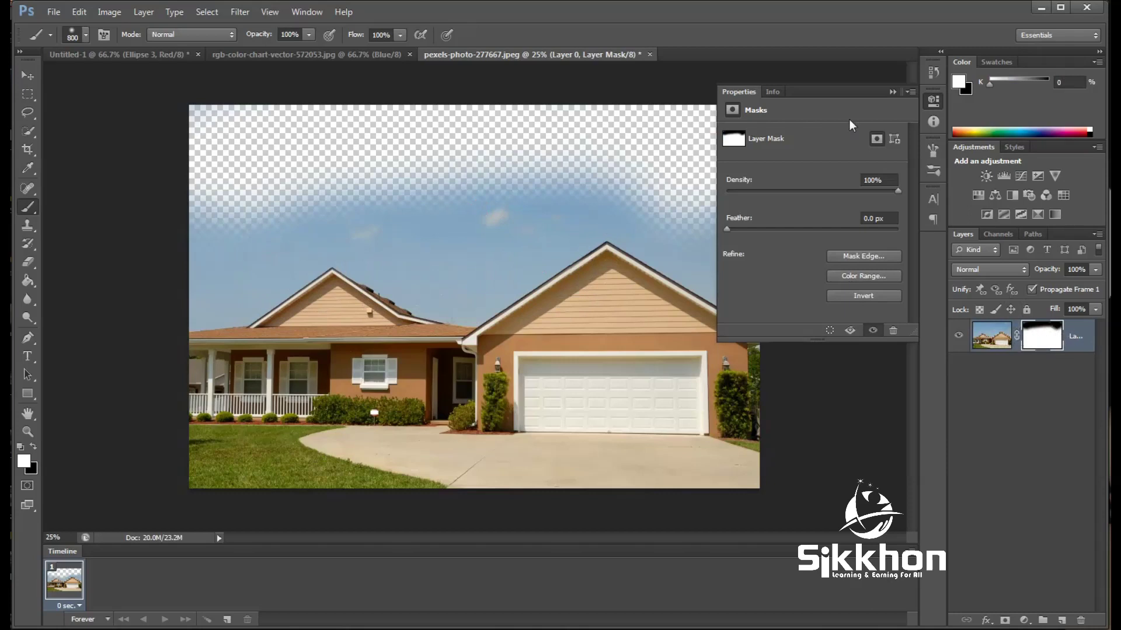
left_click(891, 95)
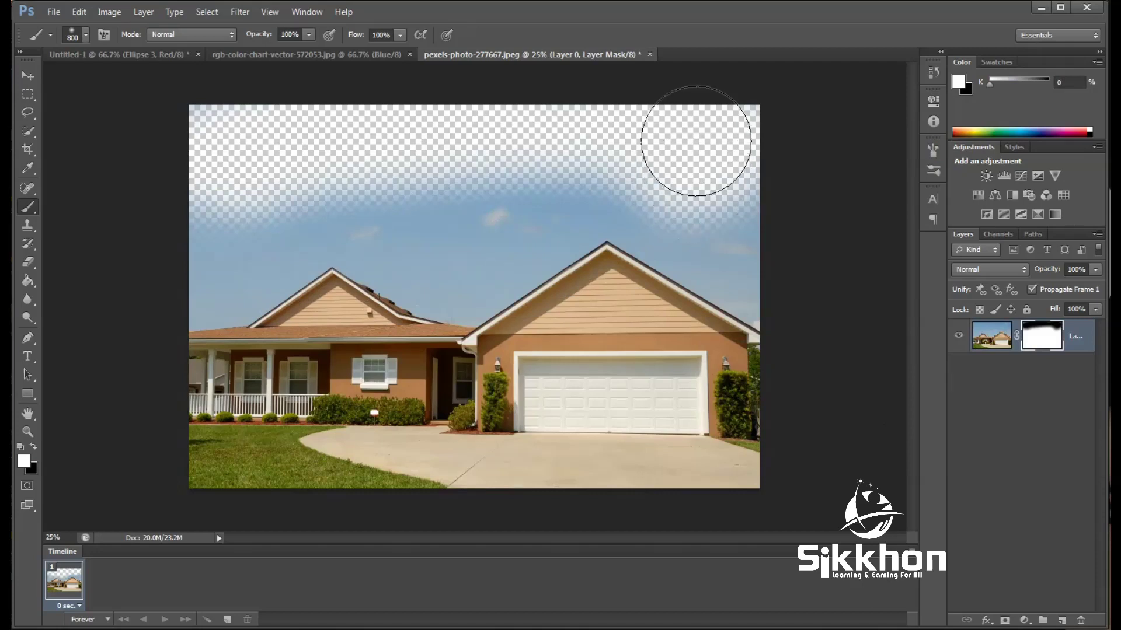
Zoom in on the roof peak and, with a 200 brush, paint black over the sky above the right slope
left_click_drag(696, 143, 791, 233)
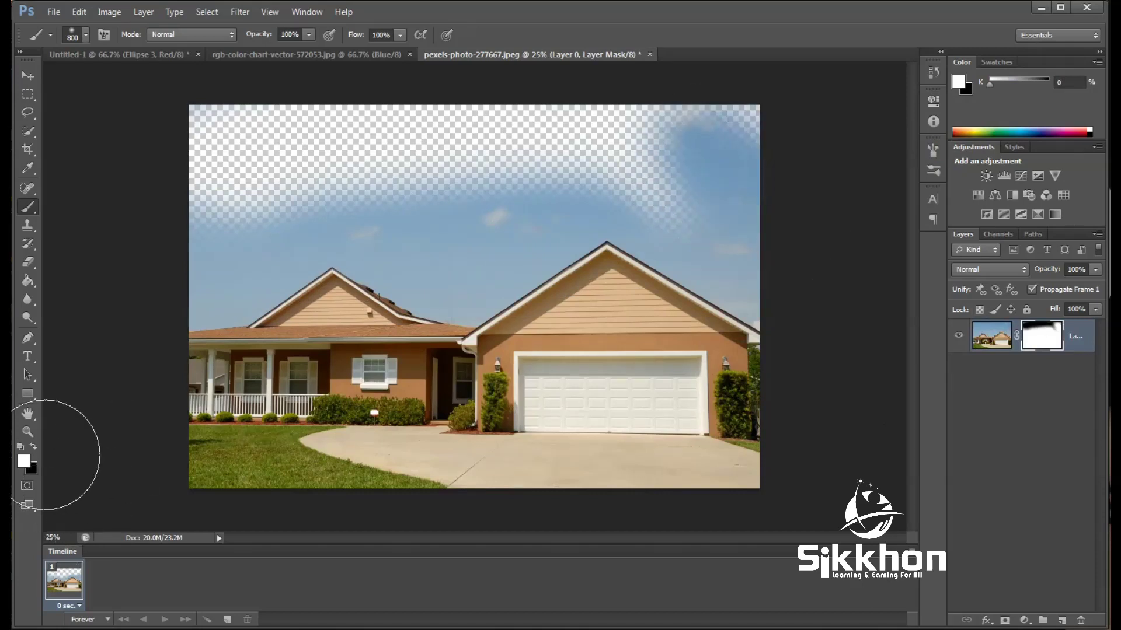
left_click(33, 446)
key("ctrl+plus")
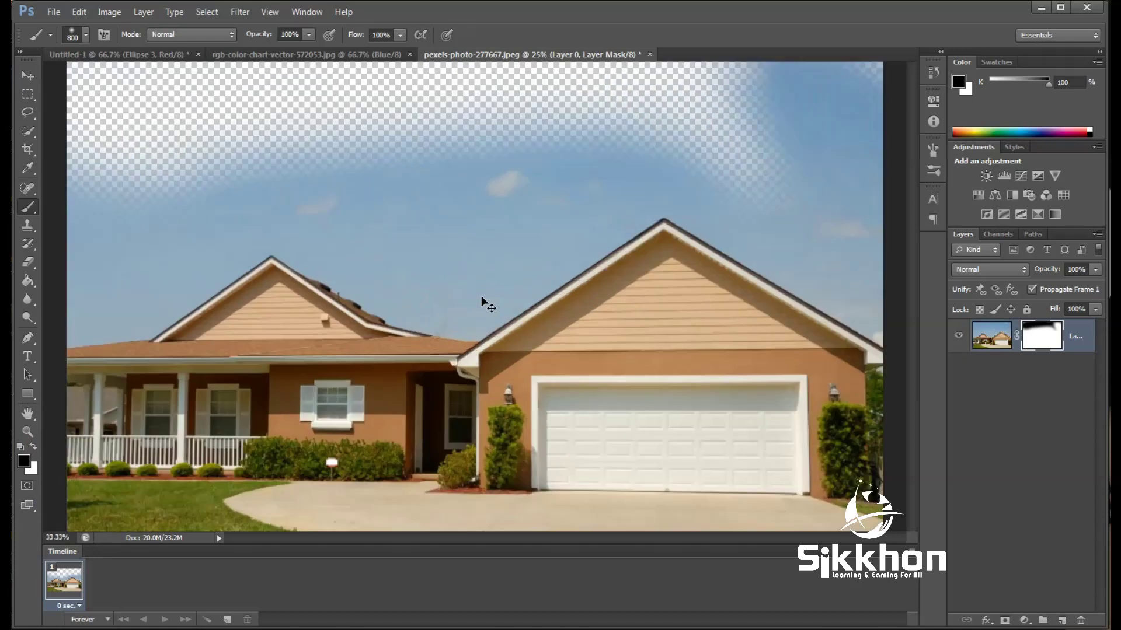
key("ctrl+plus")
key("ctrl+plus")
mouse_move(744, 282)
left_mouse_down()
mouse_move(524, 283)
mouse_move(626, 348)
mouse_move(568, 294)
left_mouse_up()
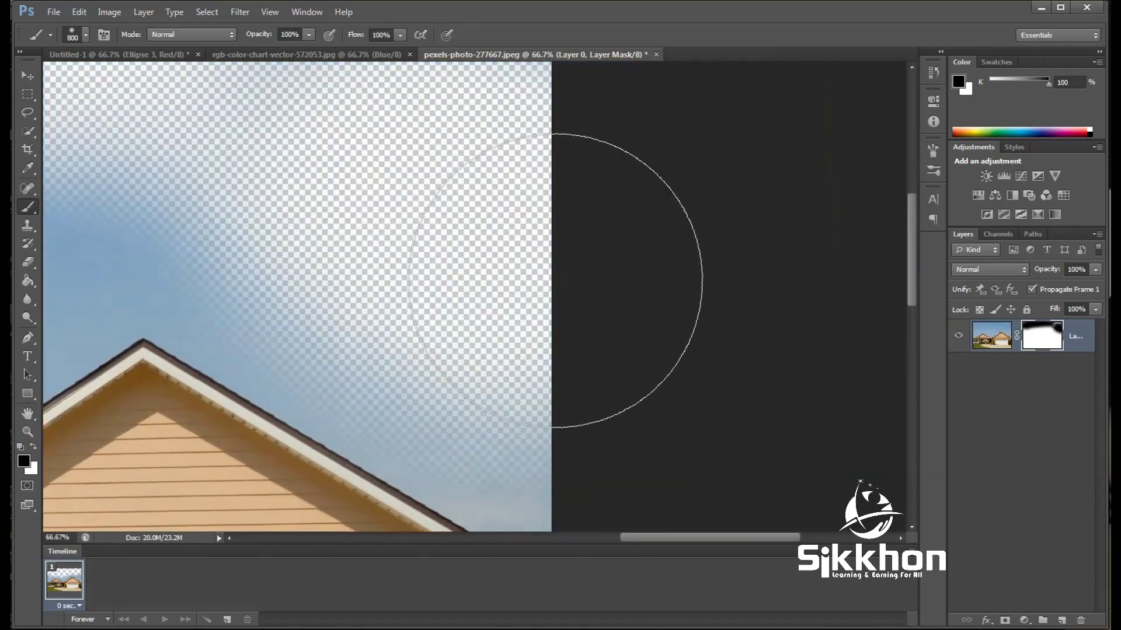
key("bracketleft")
key("bracketleft")
key("bracketleft")
left_click_drag(426, 303, 566, 180)
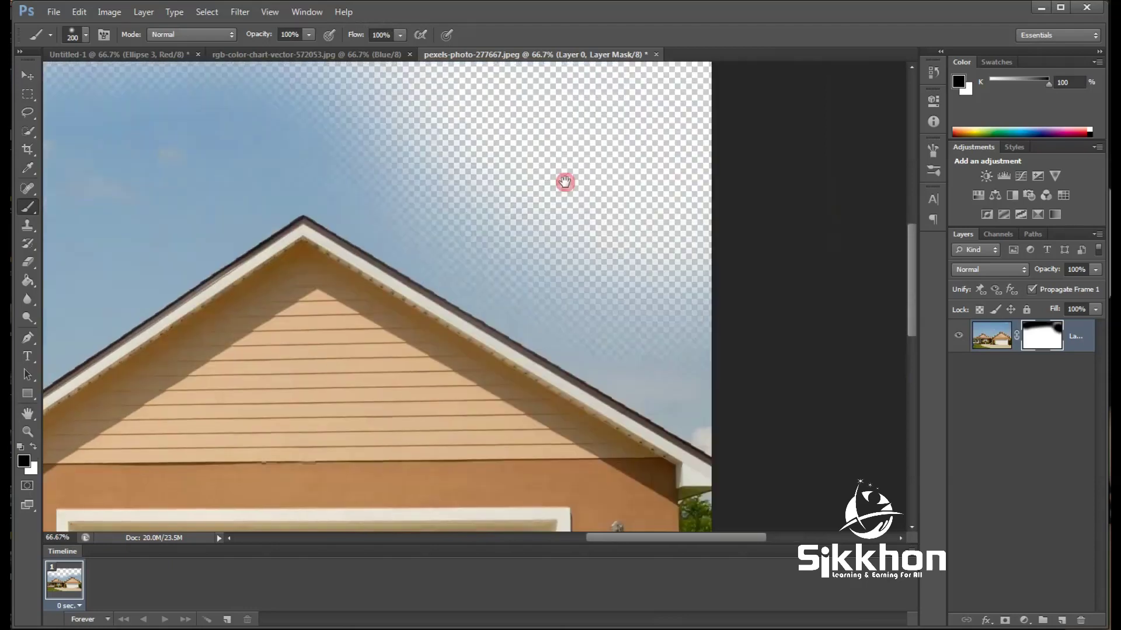
mouse_move(534, 257)
left_mouse_down()
mouse_move(745, 387)
mouse_move(720, 498)
left_mouse_up()
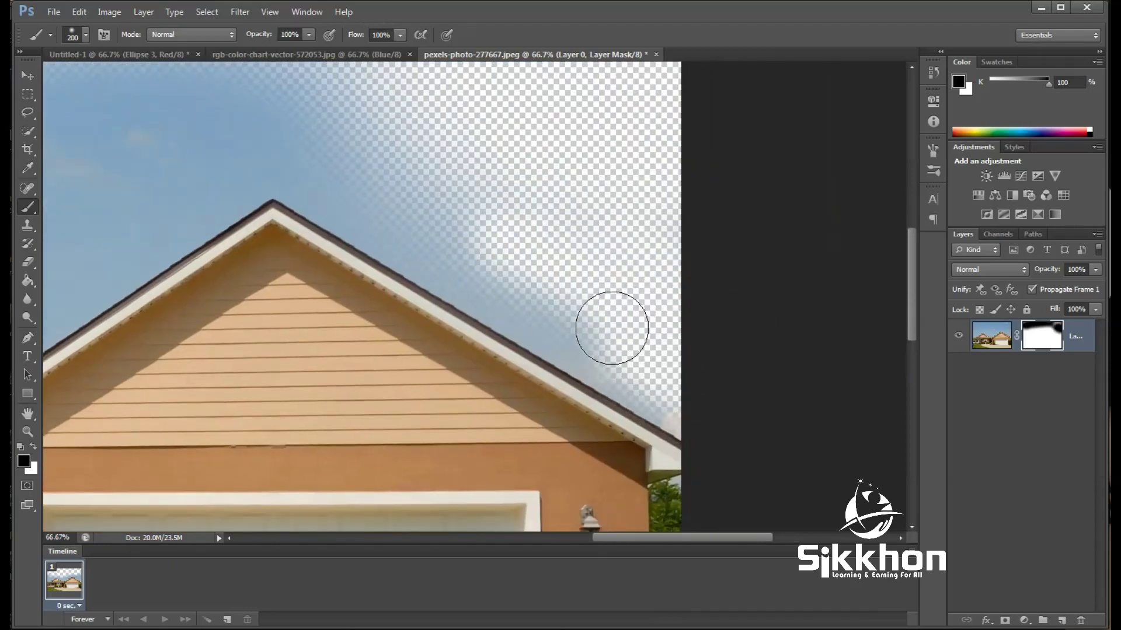
Fix the right roof edge with white, then hide the remaining sky along it with a smaller black brush
left_click(33, 447)
mouse_move(551, 431)
left_mouse_down()
mouse_move(717, 482)
mouse_move(709, 508)
mouse_move(686, 488)
left_mouse_up()
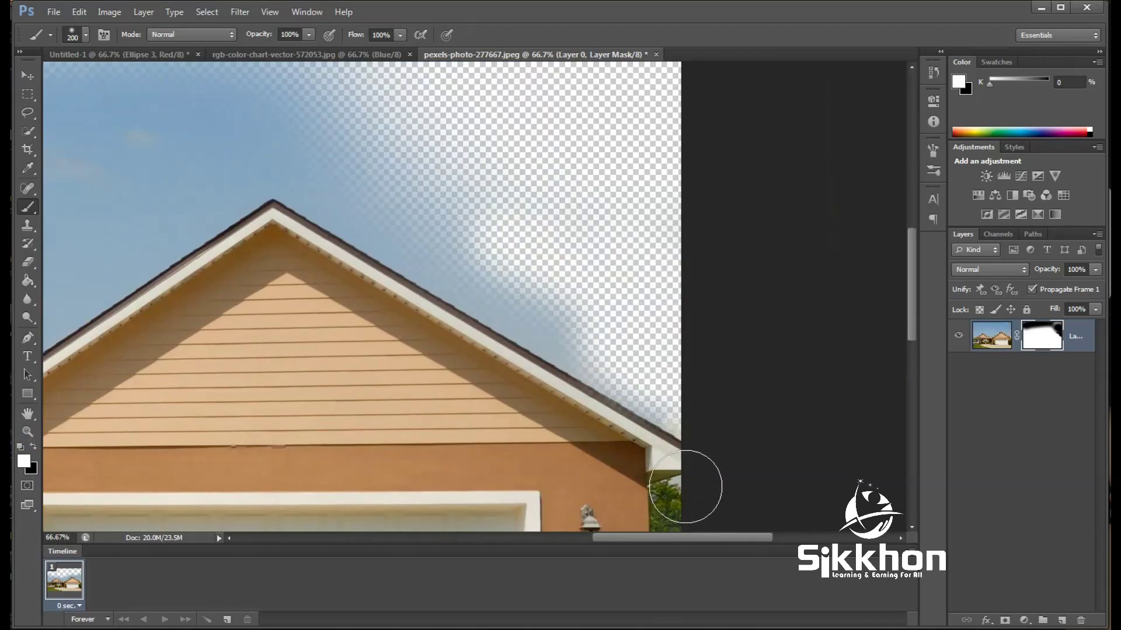
mouse_move(508, 265)
left_mouse_down()
mouse_move(500, 270)
mouse_move(580, 317)
left_mouse_up()
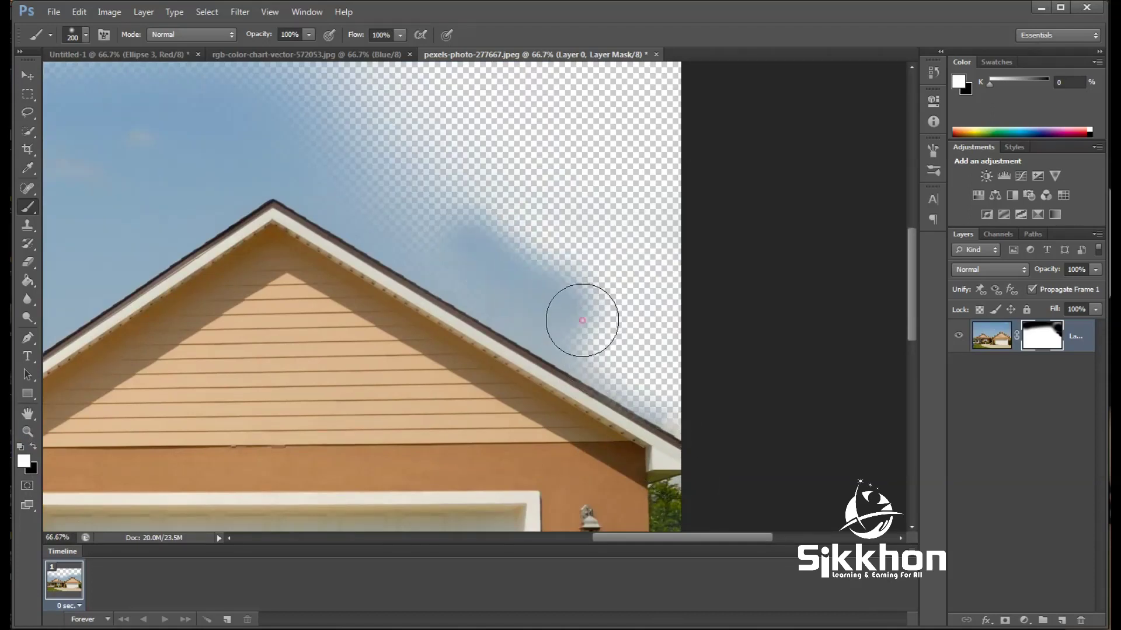
left_click(33, 446)
mouse_move(475, 225)
left_mouse_down()
mouse_move(599, 310)
mouse_move(533, 295)
mouse_move(655, 367)
left_mouse_up()
left_click(1072, 372)
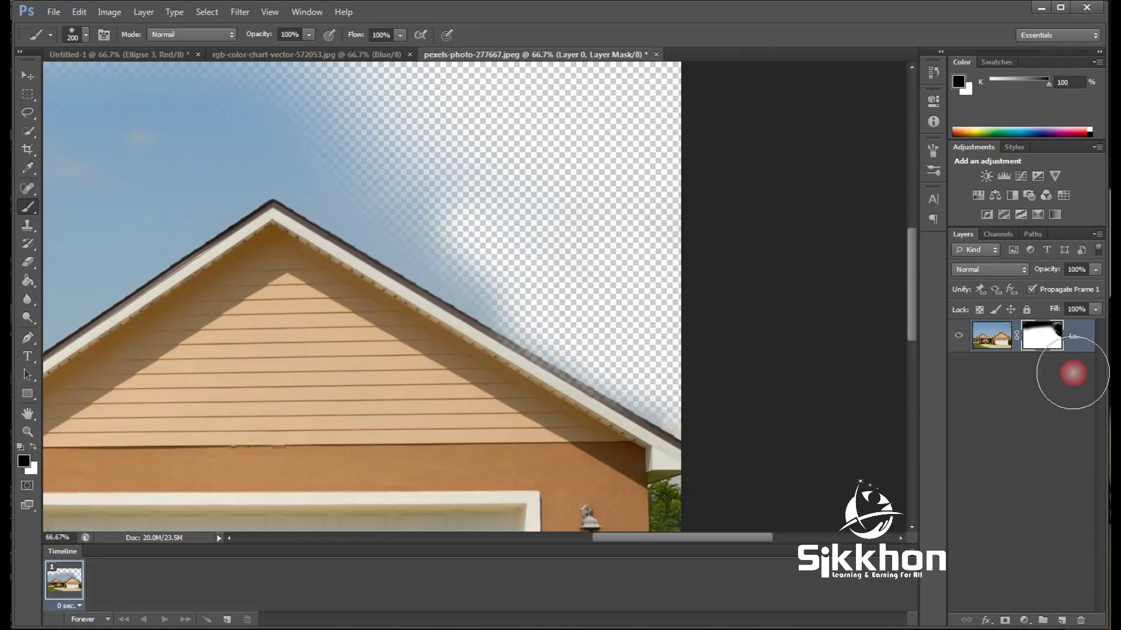
left_click_drag(592, 320, 613, 300)
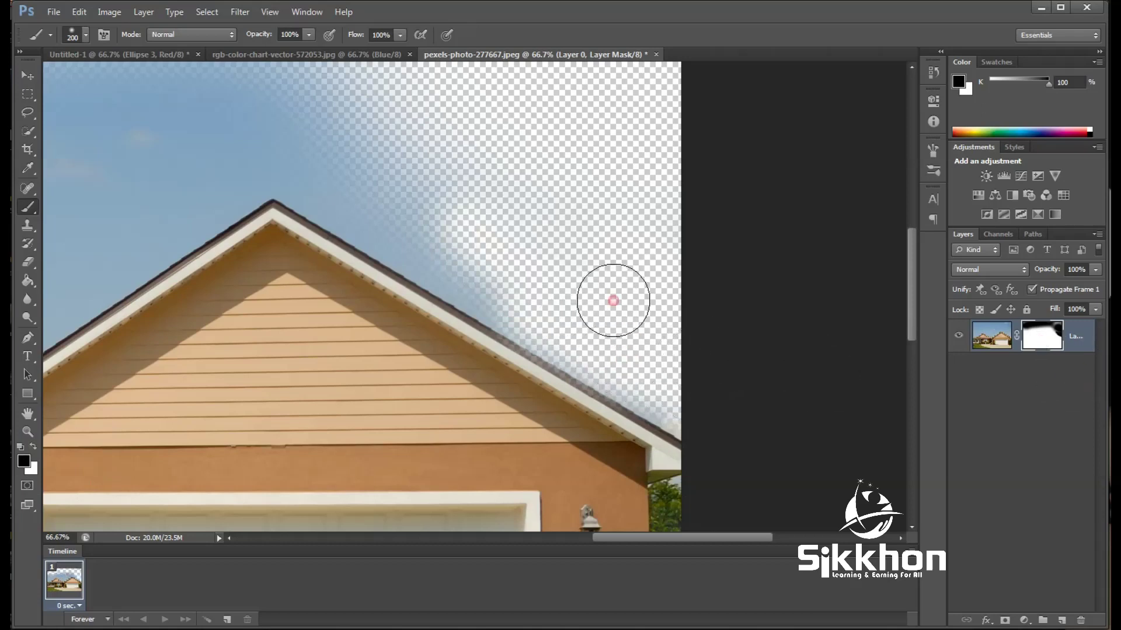
key("bracketleft")
key("bracketleft")
mouse_move(615, 373)
left_mouse_down()
mouse_move(633, 390)
mouse_move(412, 248)
mouse_move(335, 181)
mouse_move(431, 212)
mouse_move(500, 251)
mouse_move(453, 282)
mouse_move(223, 168)
mouse_move(255, 138)
mouse_move(378, 145)
left_mouse_up()
Zoom out and paint black over the cloud band across the upper left
key("ctrl+plus")
key("ctrl+minus")
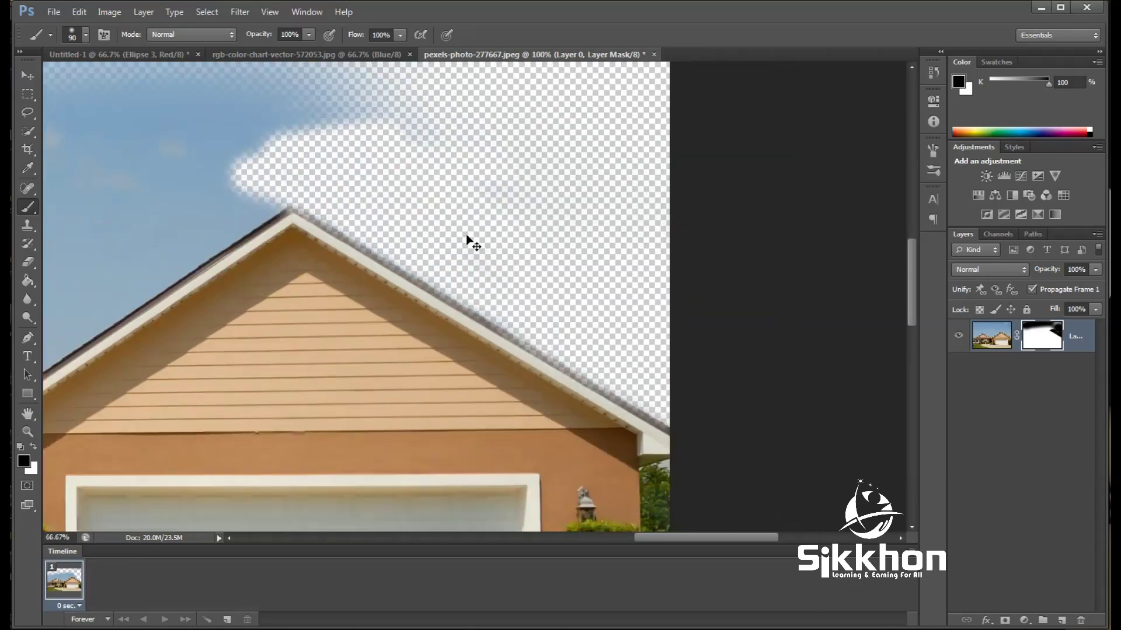
key("ctrl+minus")
mouse_move(76, 135)
left_mouse_down()
mouse_move(505, 112)
mouse_move(453, 144)
left_mouse_up()
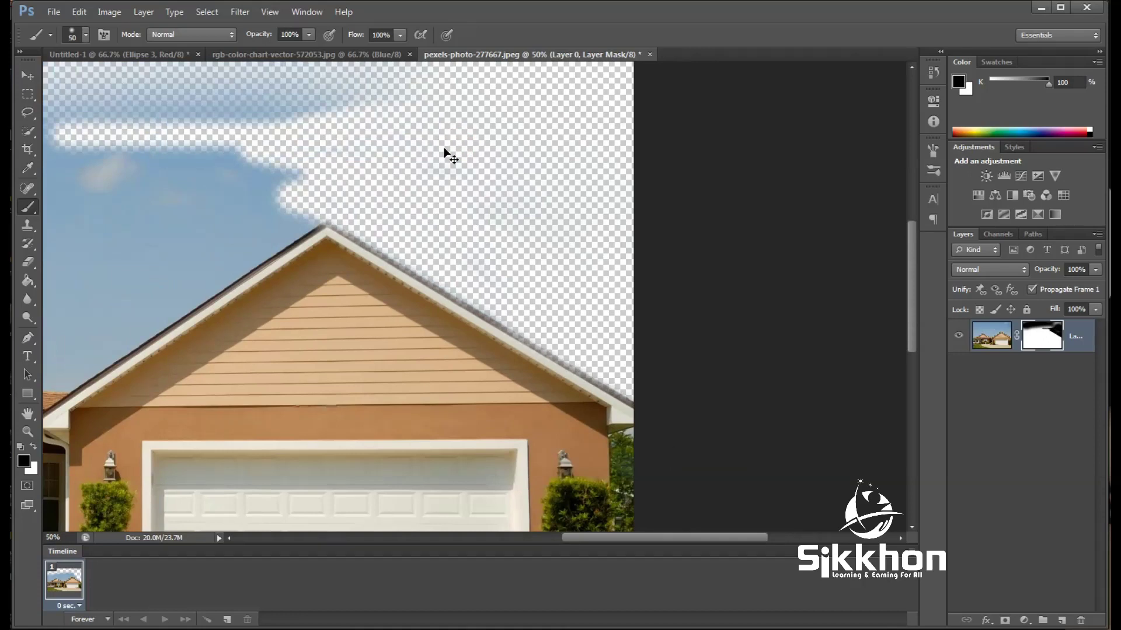
key("ctrl+minus")
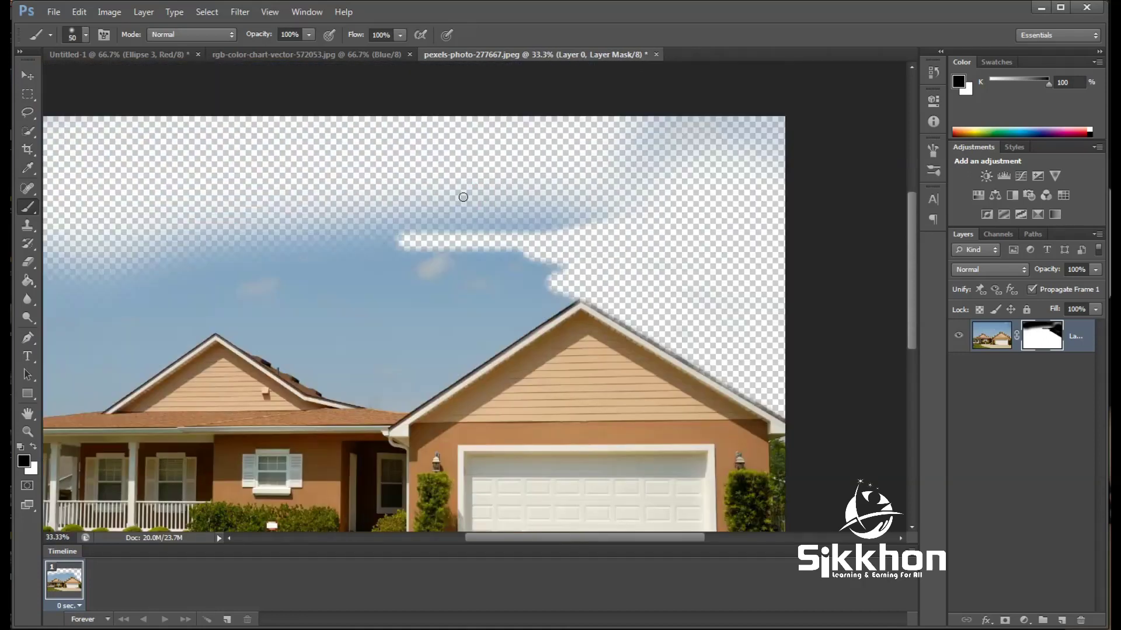
left_click(458, 216)
Undo a stray stroke, hide the remaining sky with a 500 brush, and add empty Layer 1
key("bracketright")
key("bracketright")
key("bracketright")
key("bracketright")
key("bracketright")
key("bracketright")
key("ctrl+z")
mouse_move(819, 167)
left_mouse_down()
mouse_move(225, 163)
mouse_move(291, 226)
mouse_move(404, 297)
mouse_move(533, 253)
mouse_move(360, 333)
mouse_move(178, 276)
mouse_move(112, 288)
left_mouse_up()
left_click_drag(233, 268, 572, 191)
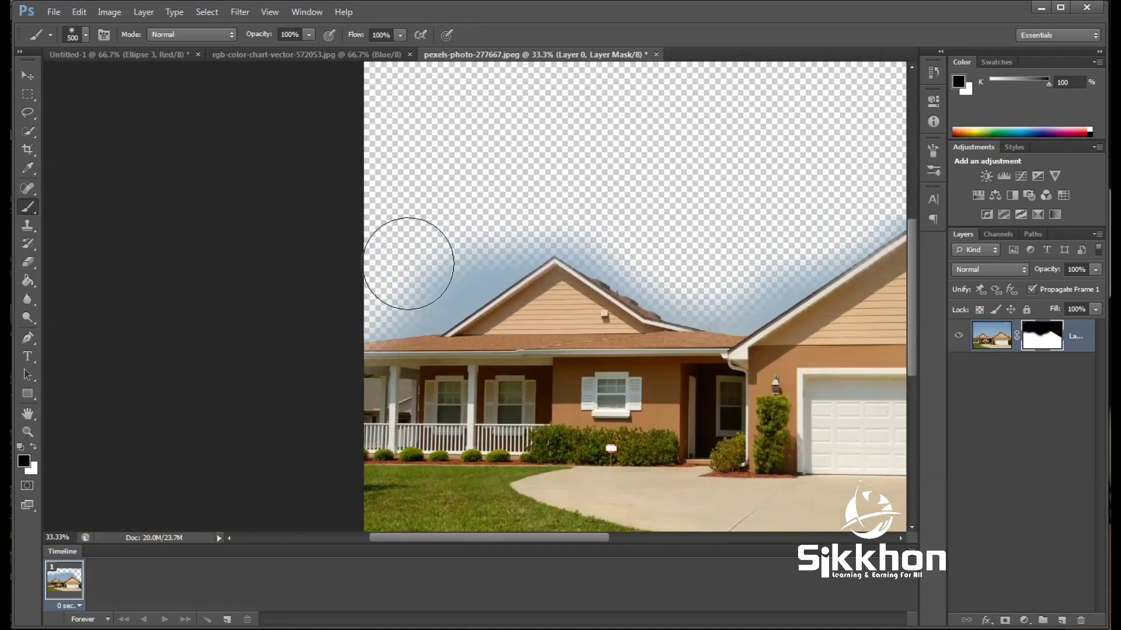
left_click_drag(609, 201, 580, 205)
left_click(1061, 620)
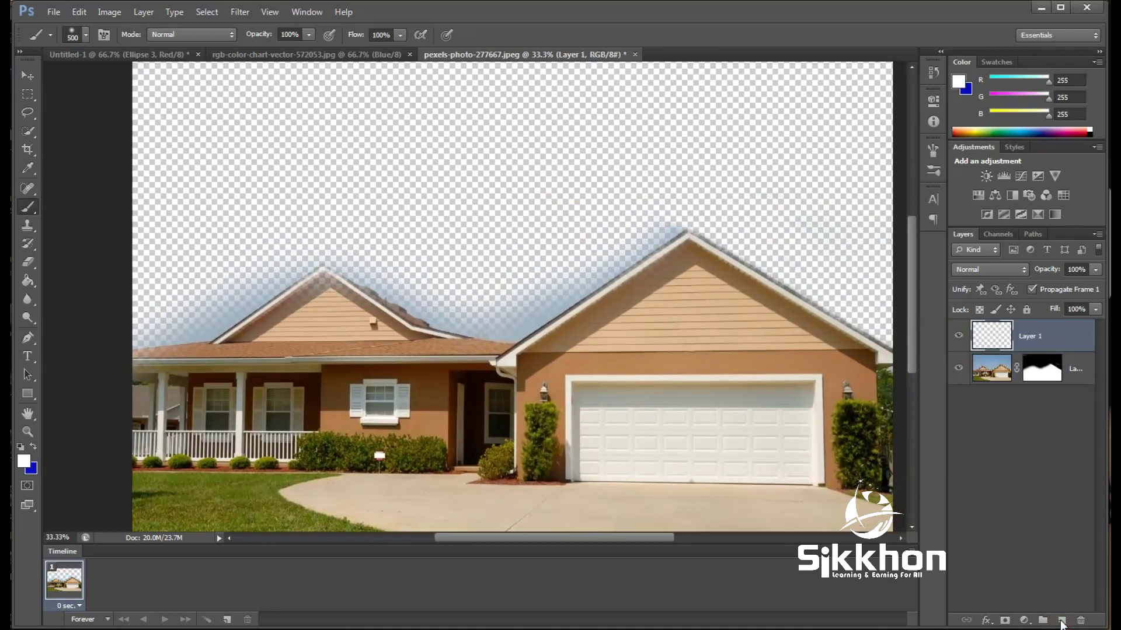
Move Layer 1 beneath Layer 0 and place the clouds image into it
left_click_drag(1031, 336, 1030, 386)
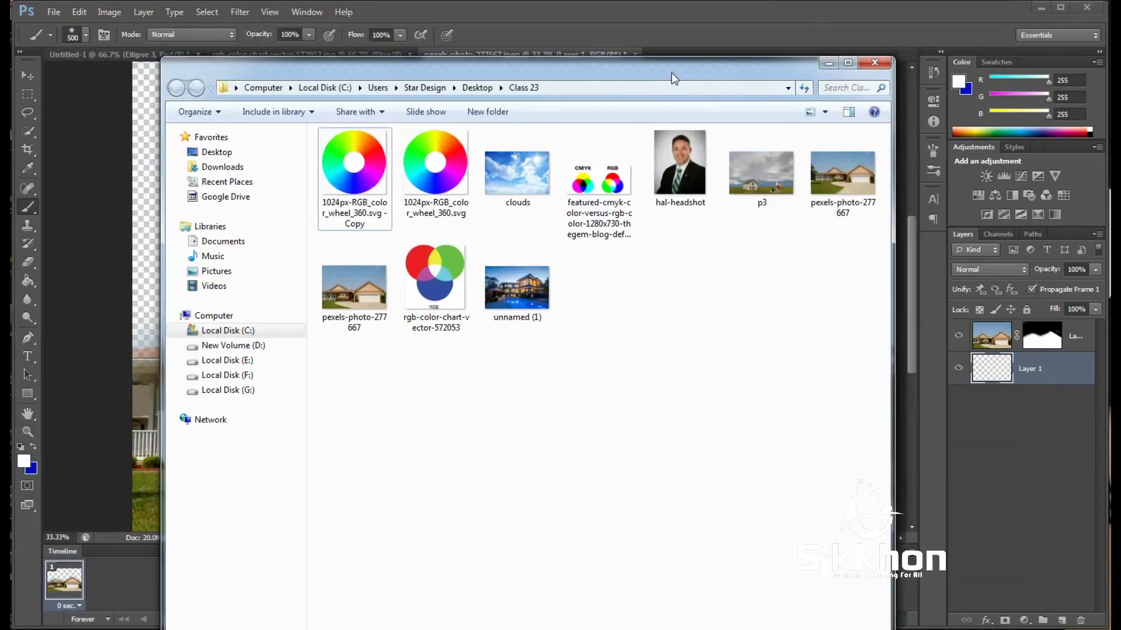
left_click_drag(665, 46, 889, 168)
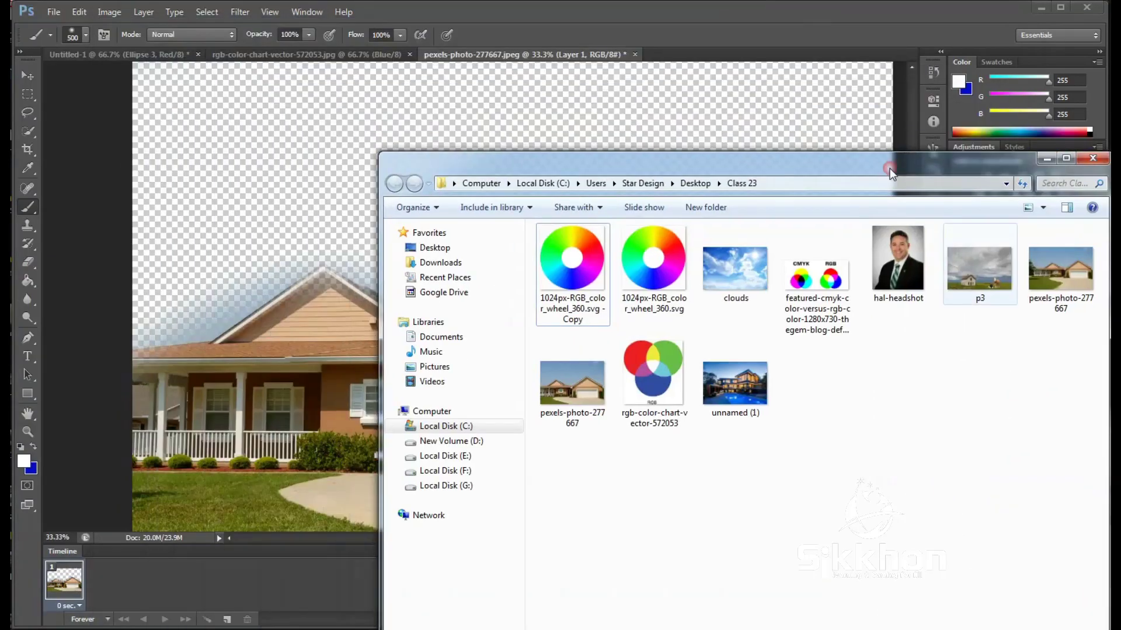
left_click(733, 264)
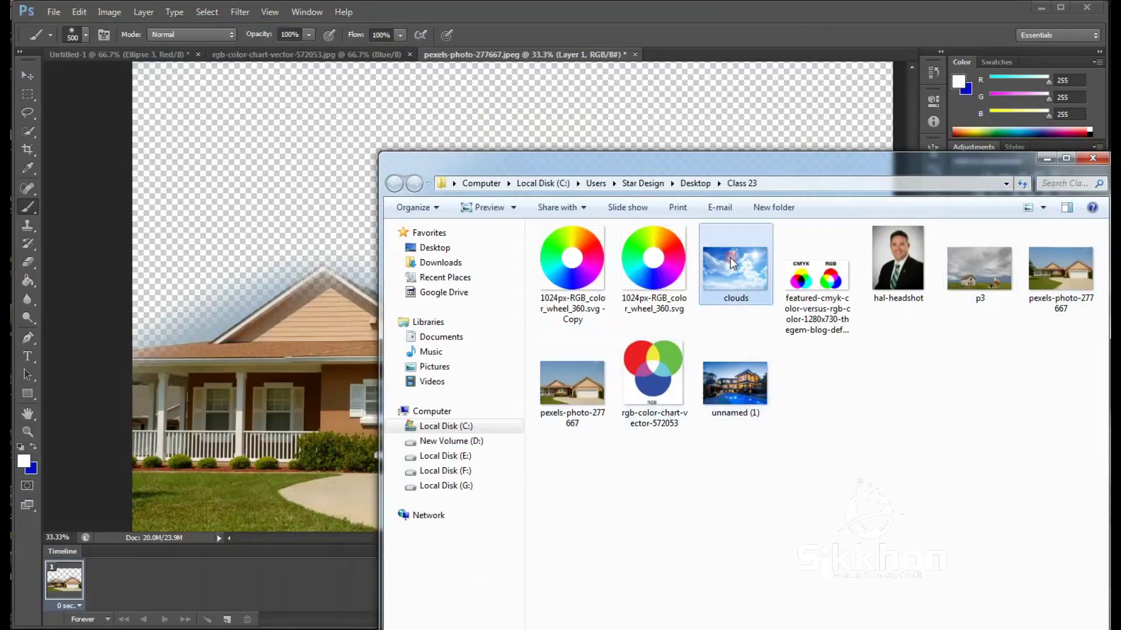
left_click_drag(637, 131, 701, 76)
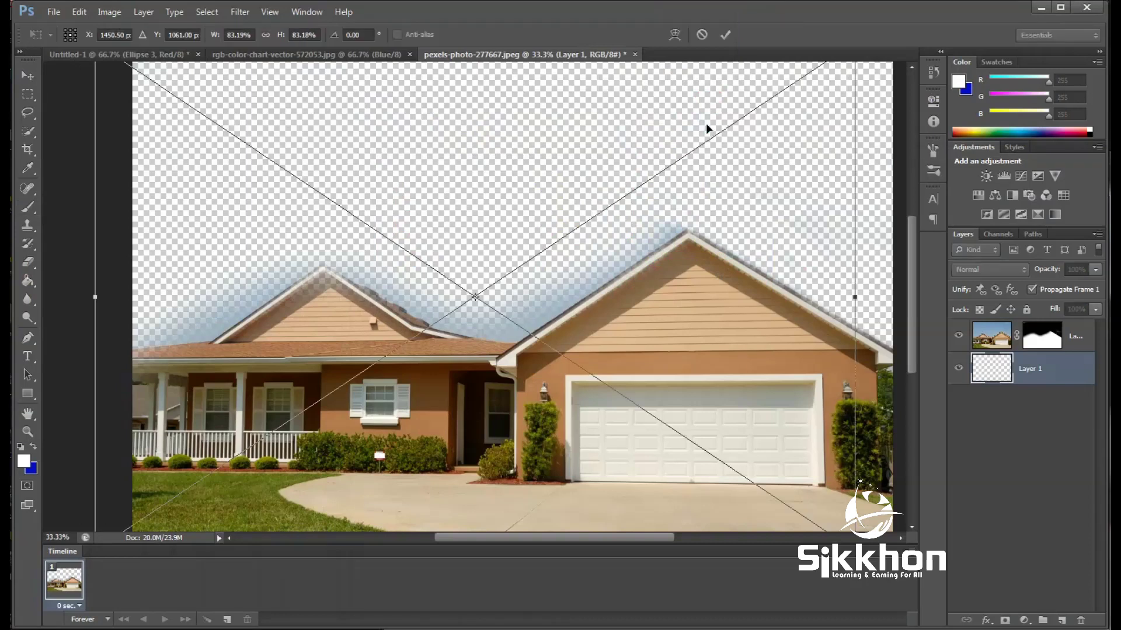
key("ctrl+minus")
key("Return")
key("b")
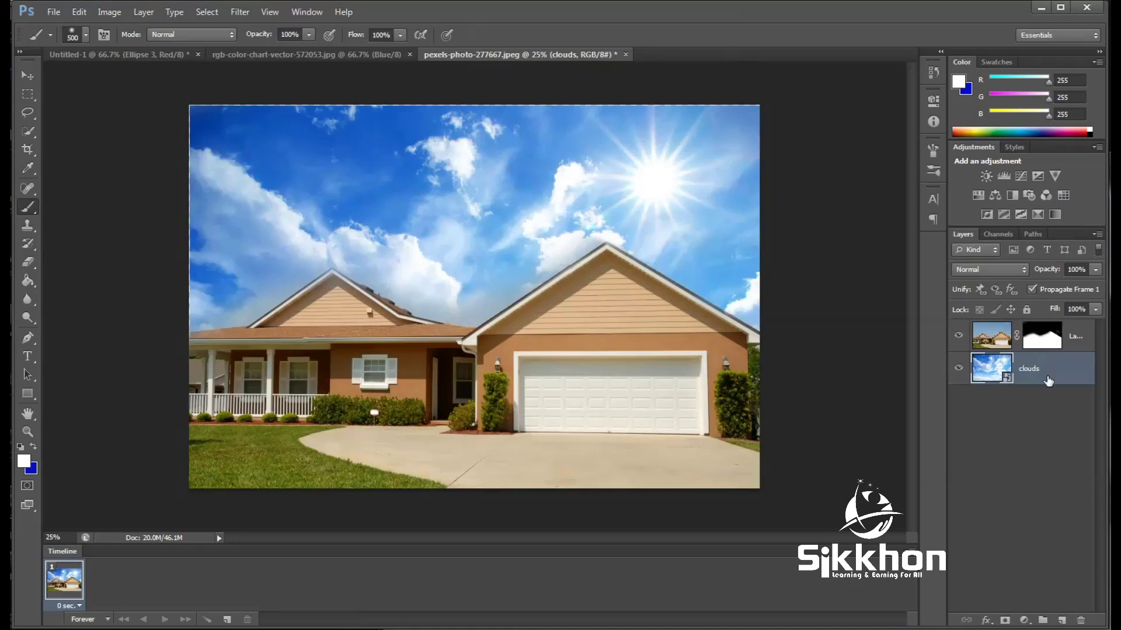
Toggle Layer 0's mask off and on to compare, then target the mask and open its properties
left_click(1041, 341, "shift")
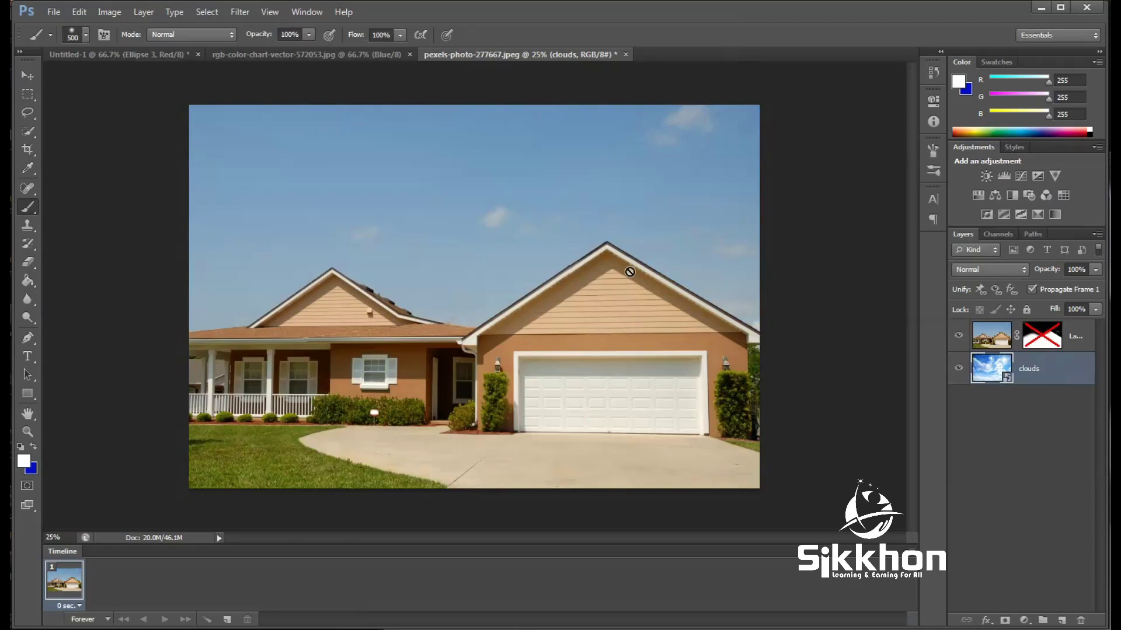
left_click(1049, 339, "shift")
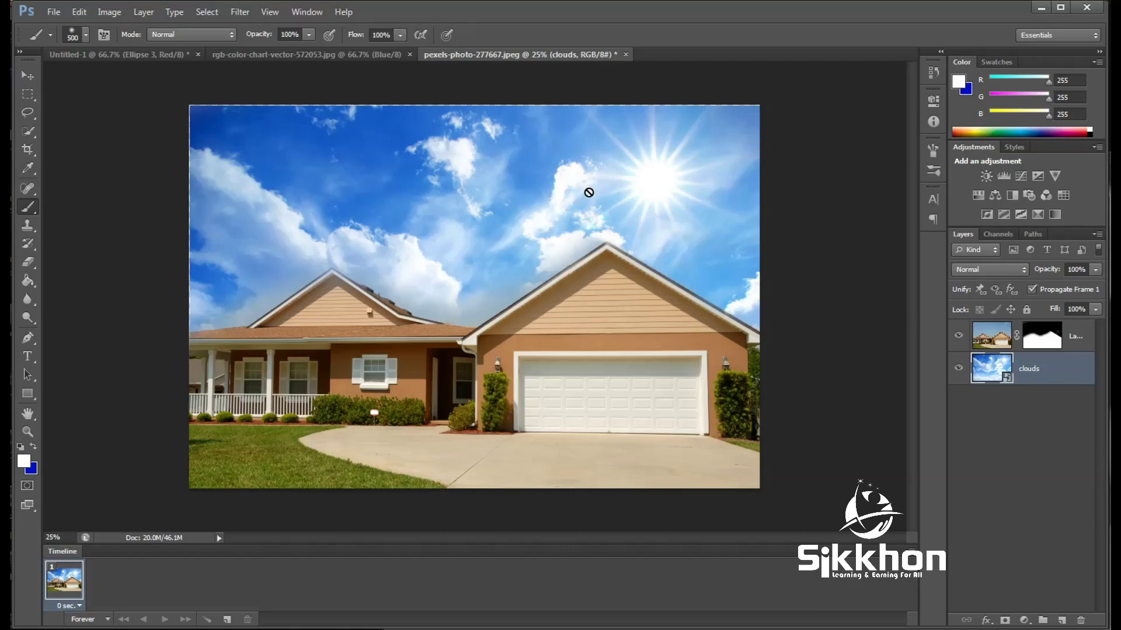
left_click(1042, 339, "shift")
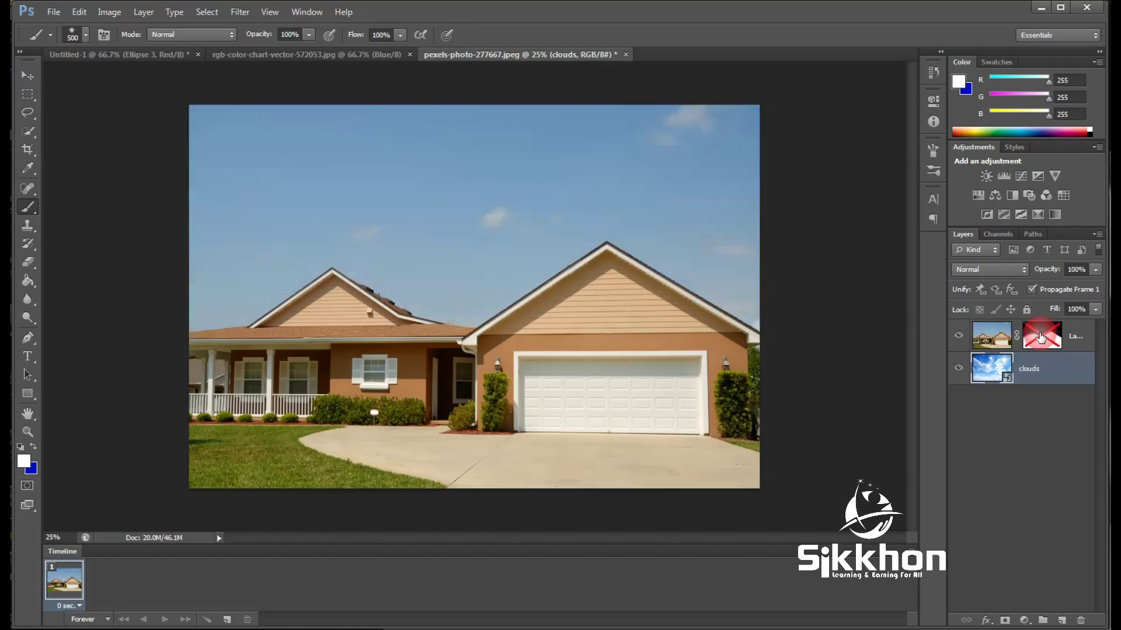
left_click(1042, 339, "shift")
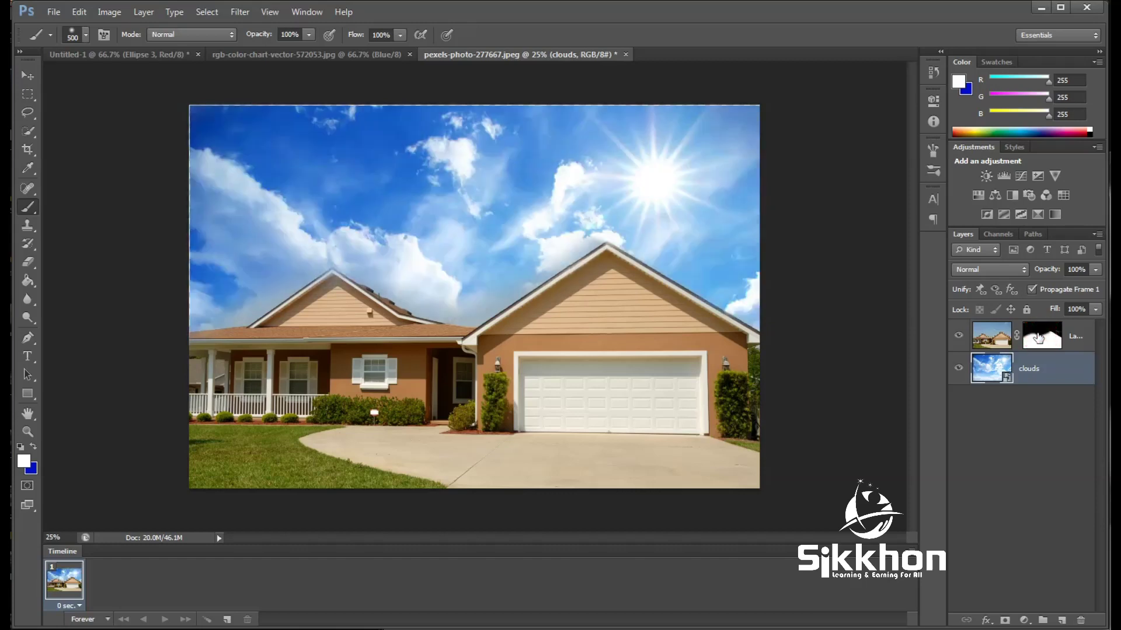
left_click(1043, 338)
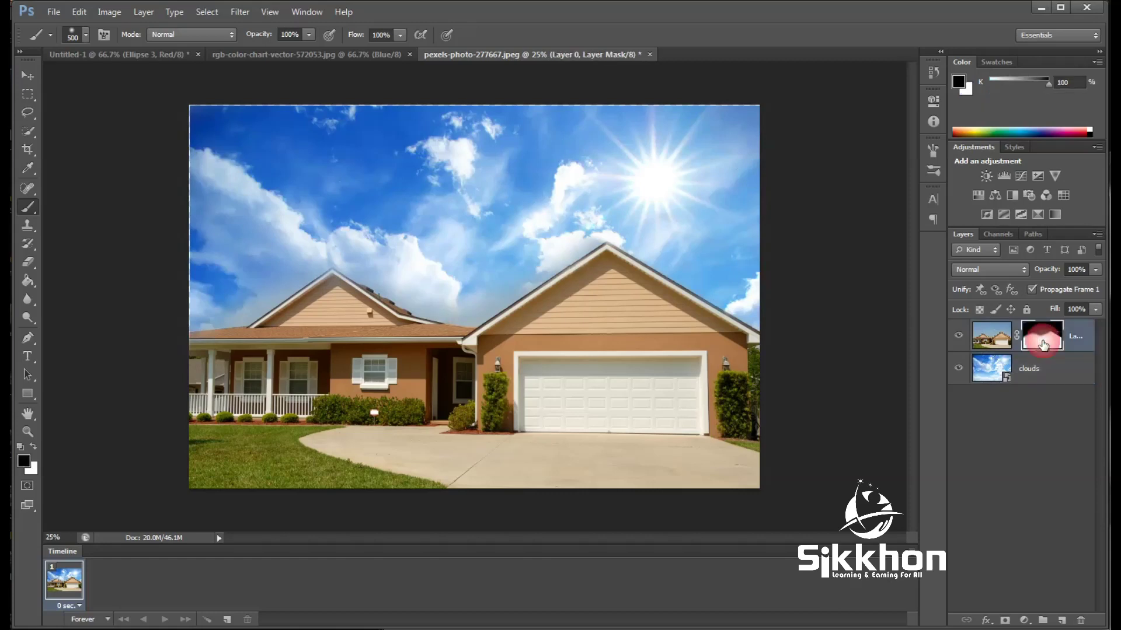
double_click(1043, 339)
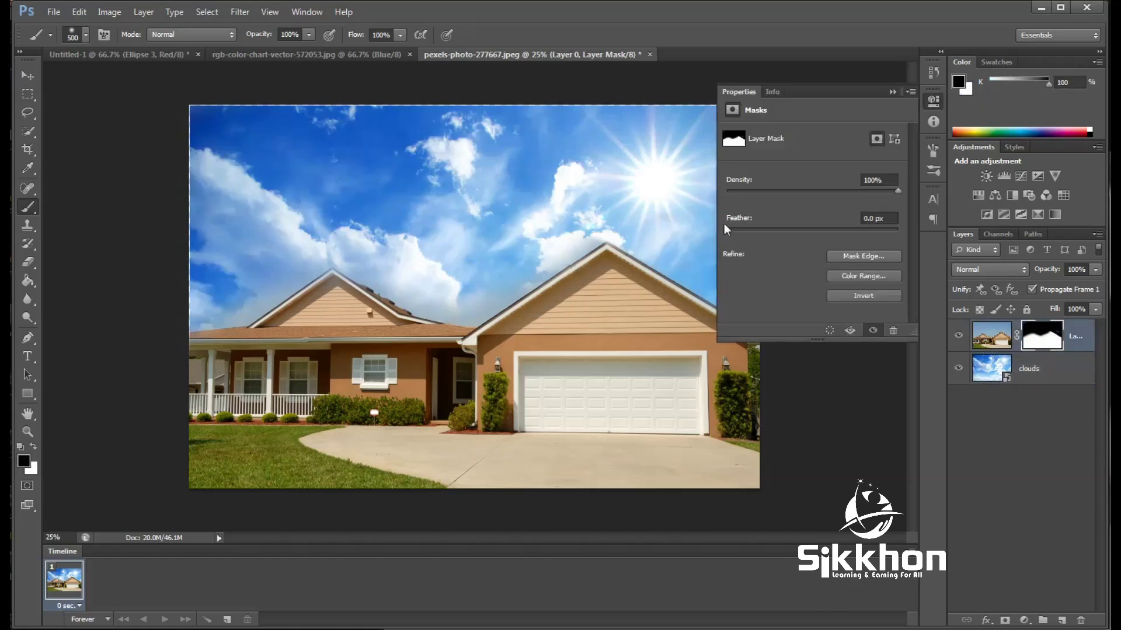
Refine the house layer's mask edge to Smooth 27, Feather 4.8 px, then select the clouds layer
left_click_drag(726, 228, 758, 228)
left_click(867, 256)
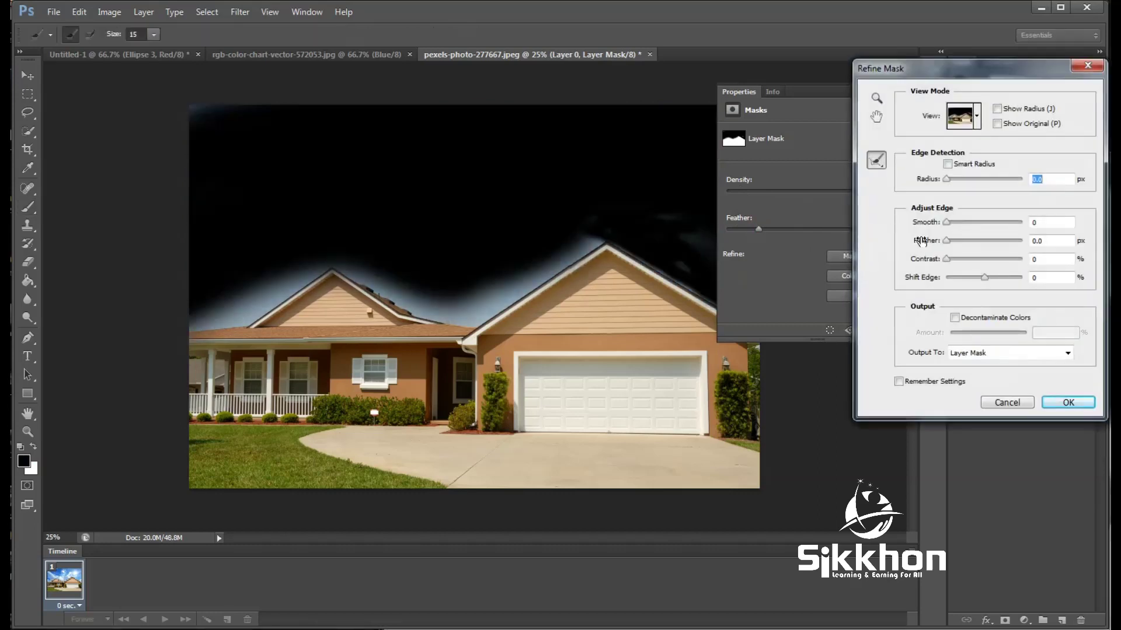
mouse_move(946, 241)
left_mouse_down()
mouse_move(965, 241)
mouse_move(967, 227)
left_mouse_up()
left_click(1067, 401)
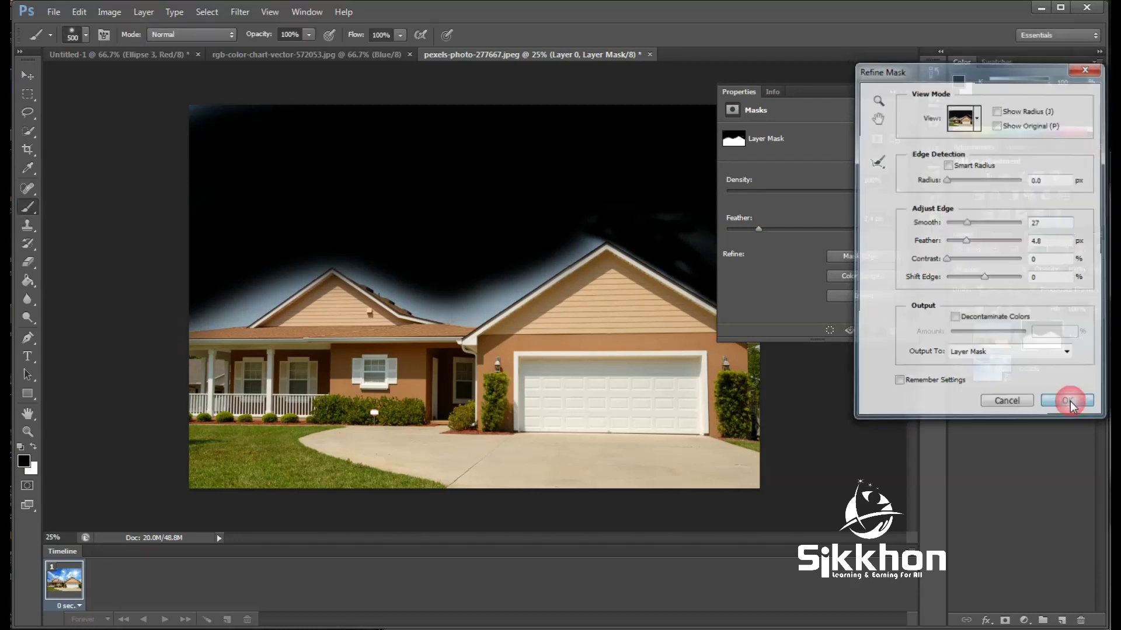
left_click(893, 92)
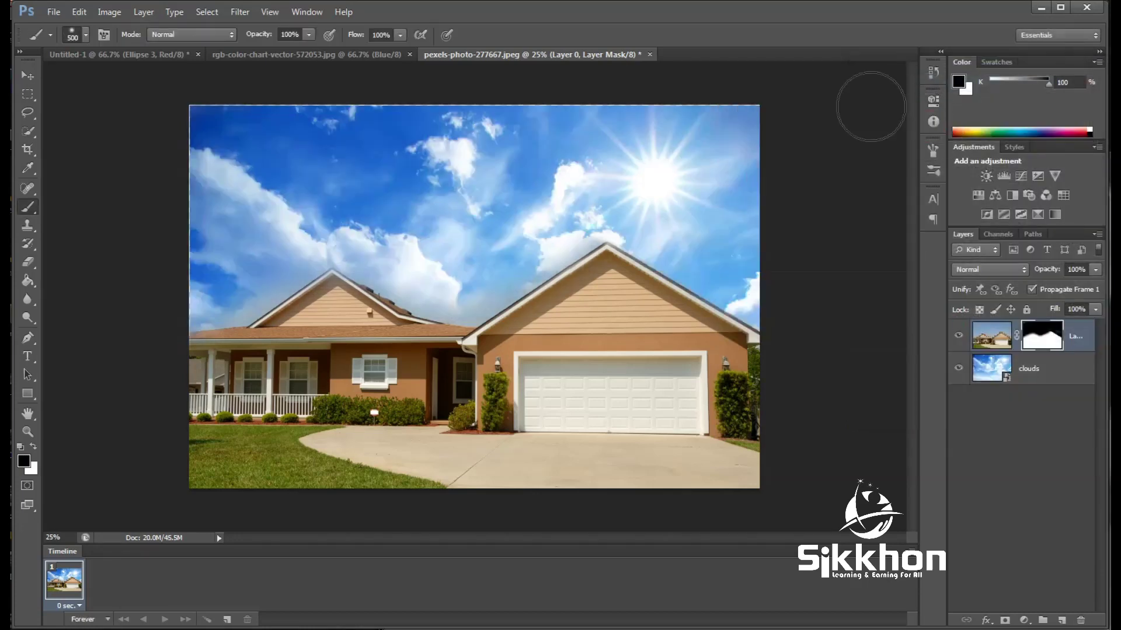
left_click(1049, 384)
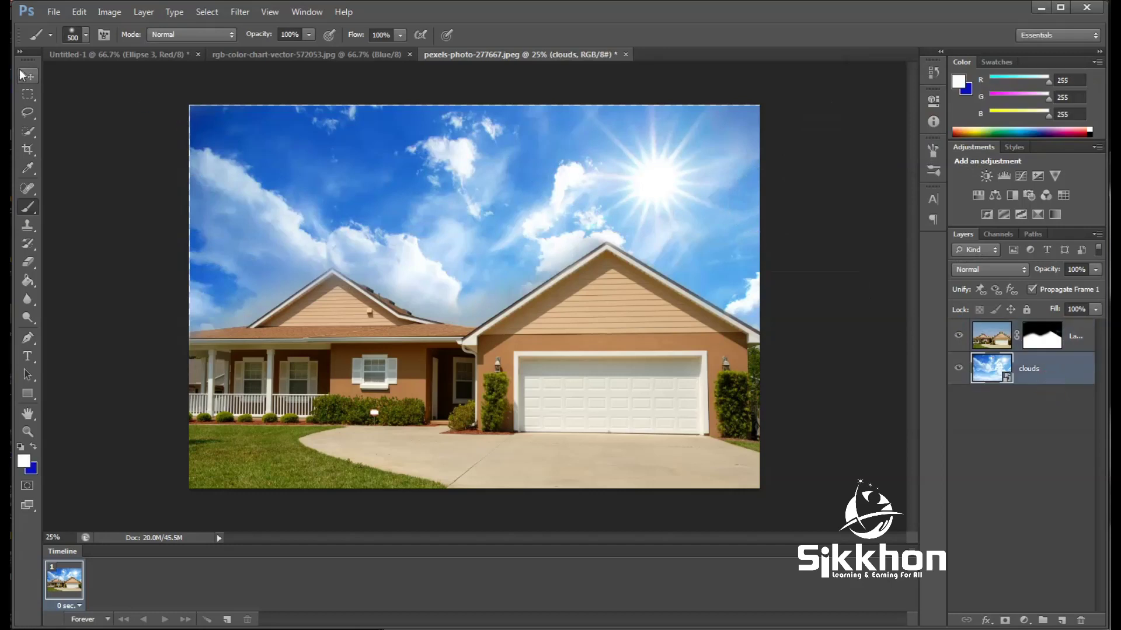
Move the clouds layer up-left and scale it down to about 90%
left_click(28, 75)
left_click_drag(529, 233, 511, 216)
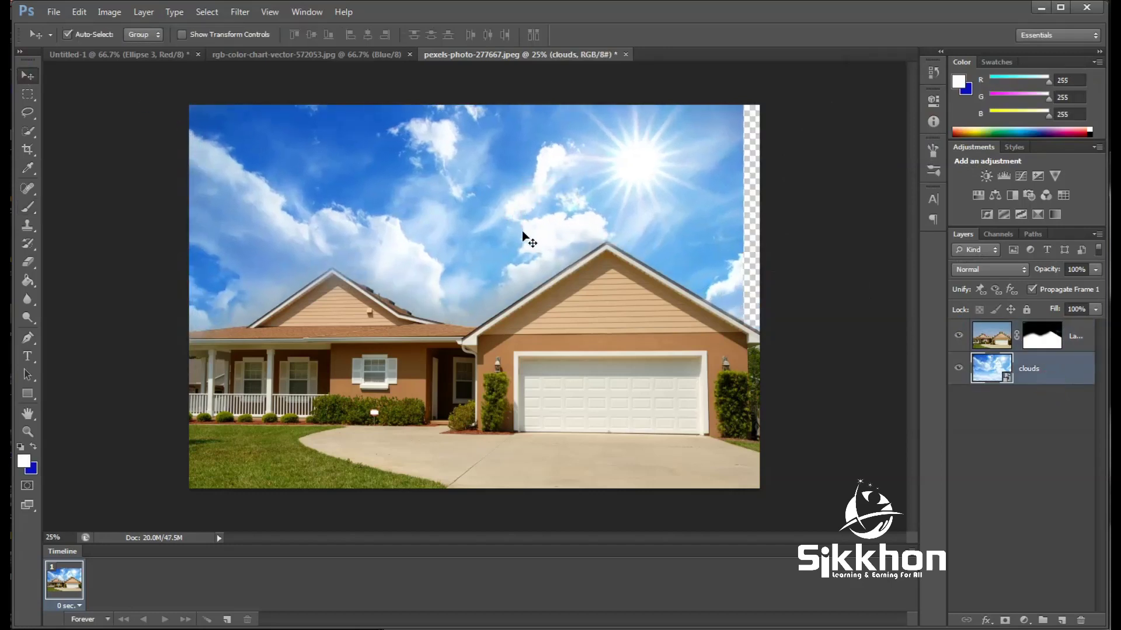
key("ctrl+t")
left_click_drag(756, 481, 793, 489)
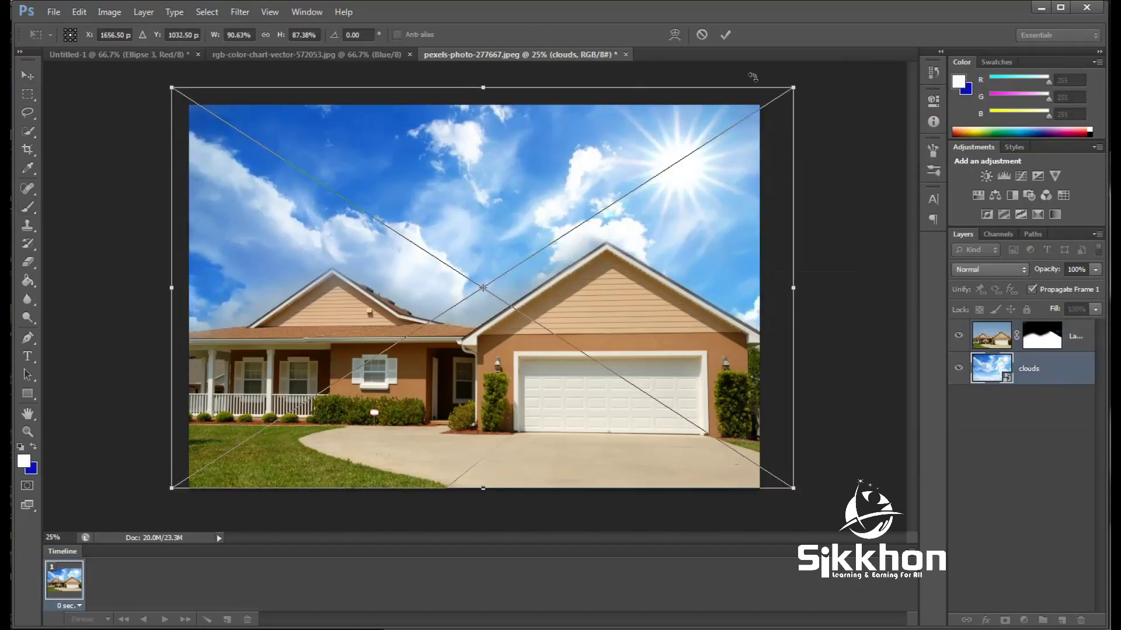
left_click(725, 35)
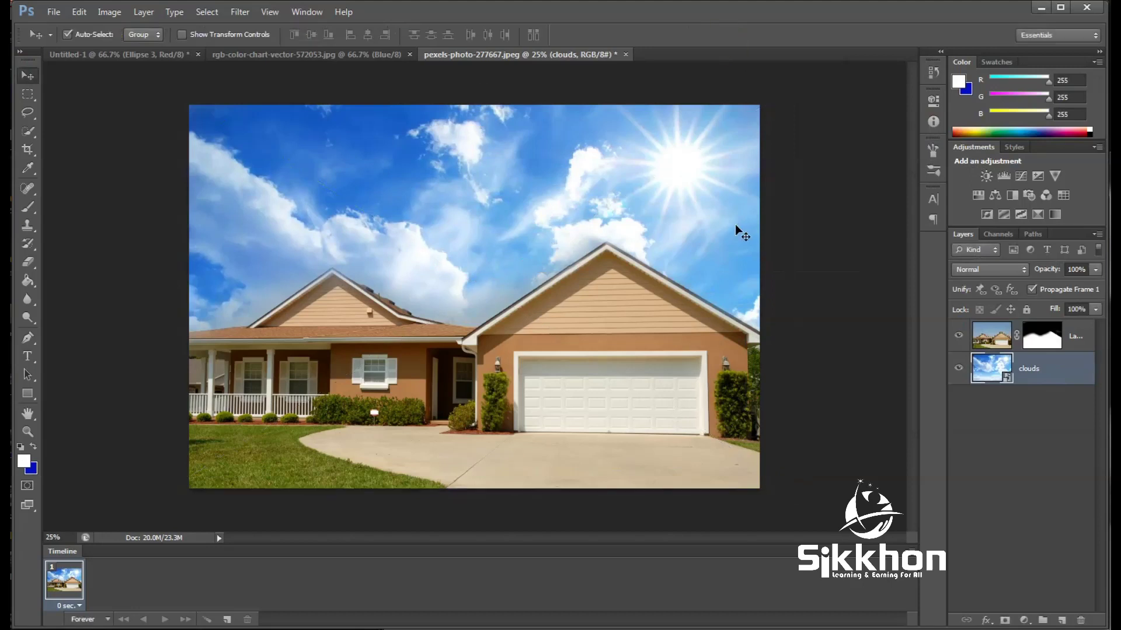
Select the house layer's mask, switch to the Brush tool, then switch to Explorer
left_click(1039, 335)
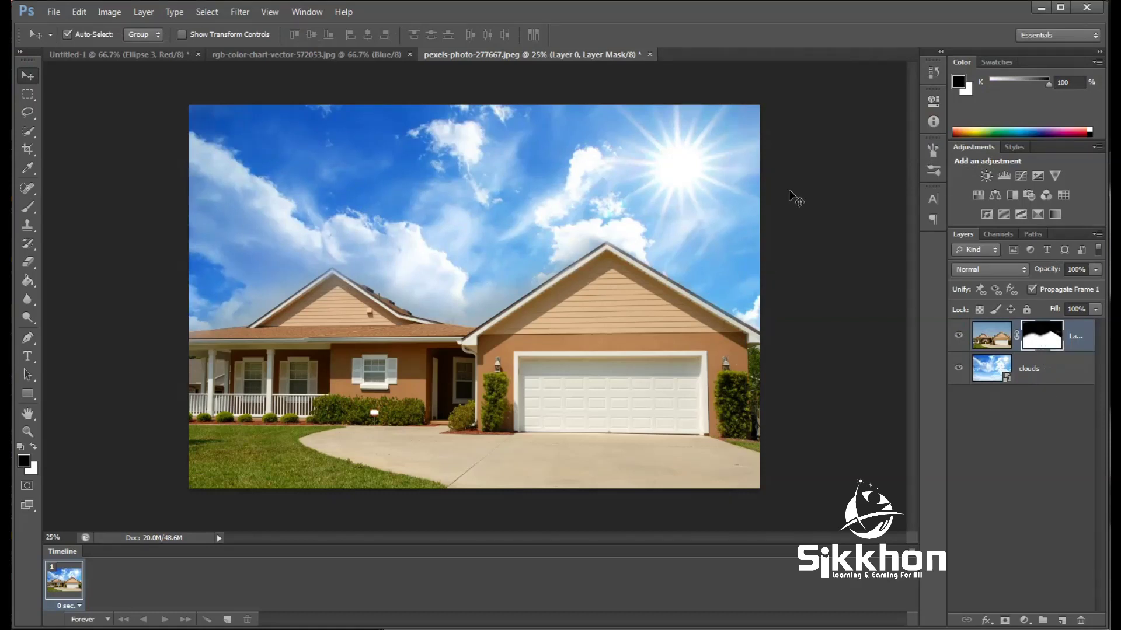
key("b")
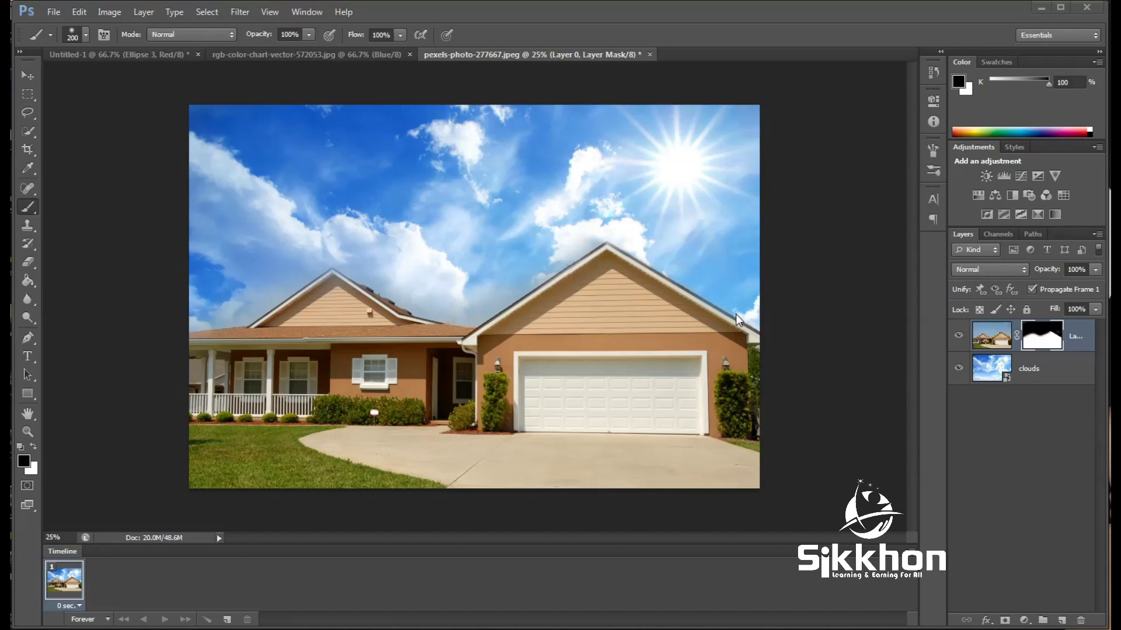
key("alt+Tab")
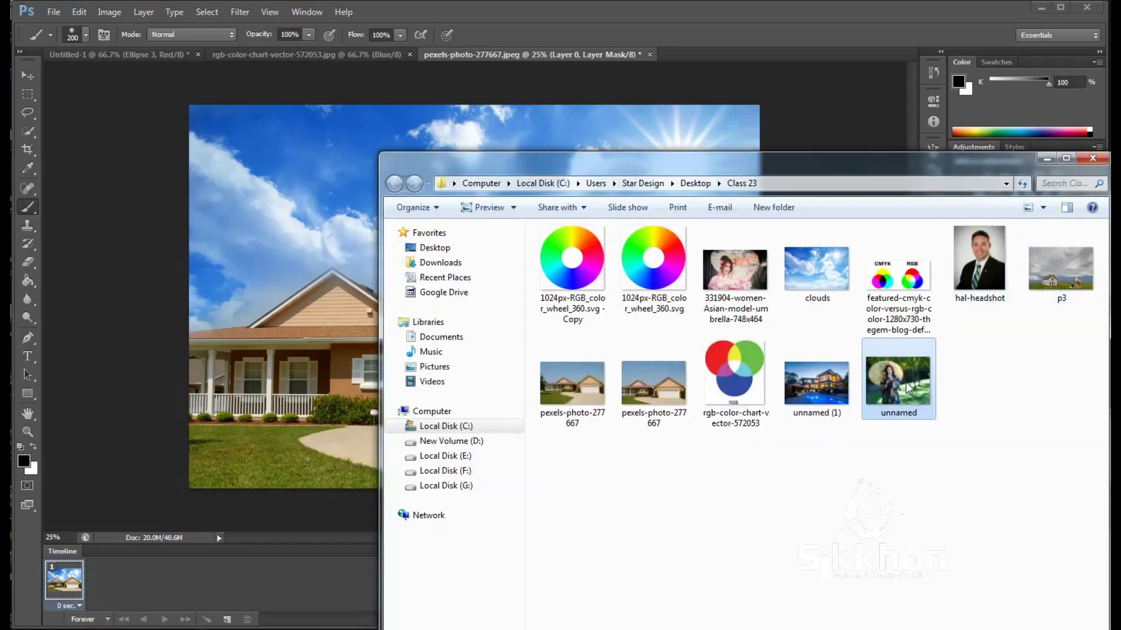
Open 331904-women-Asian-model-umbrella-748x464.jpg and unnamed.jpg from Class 23 in Photoshop
left_click(736, 285, "ctrl")
left_click_drag(909, 385, 812, 56)
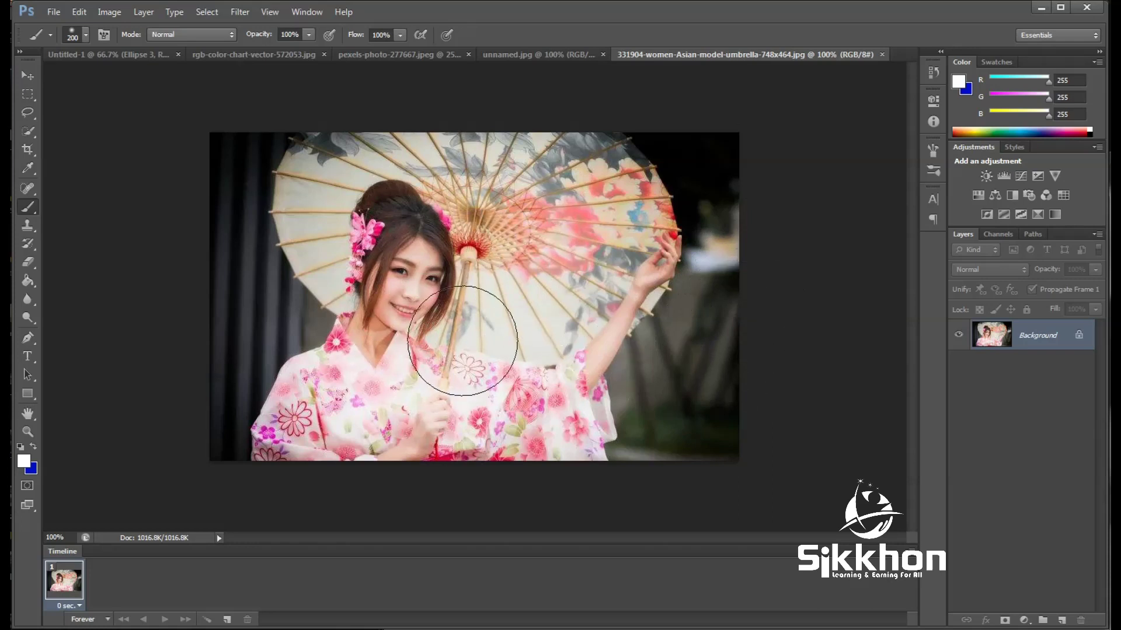
Switch to unnamed.jpg, glance at Image > Adjustments, and start converting its Background layer
left_click(541, 52)
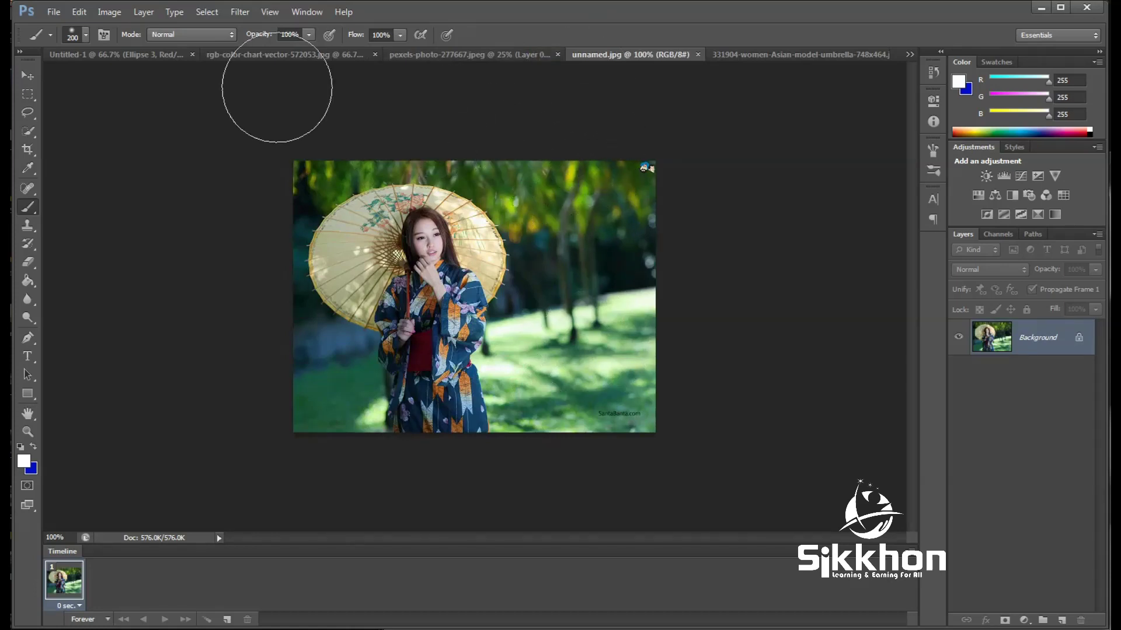
left_click(111, 12)
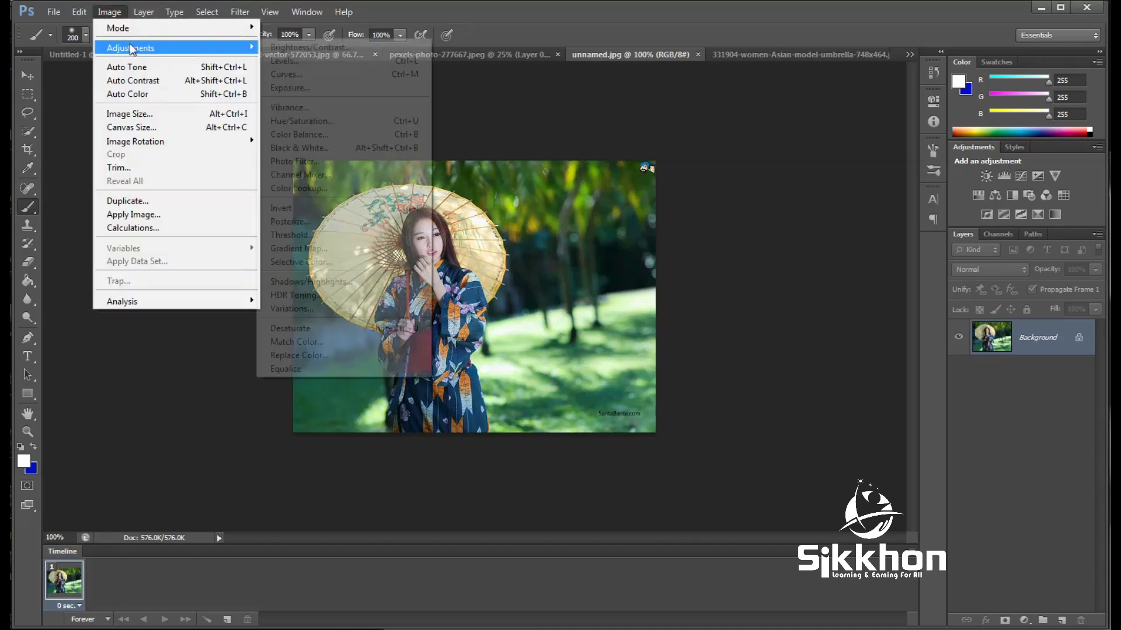
left_click(540, 14)
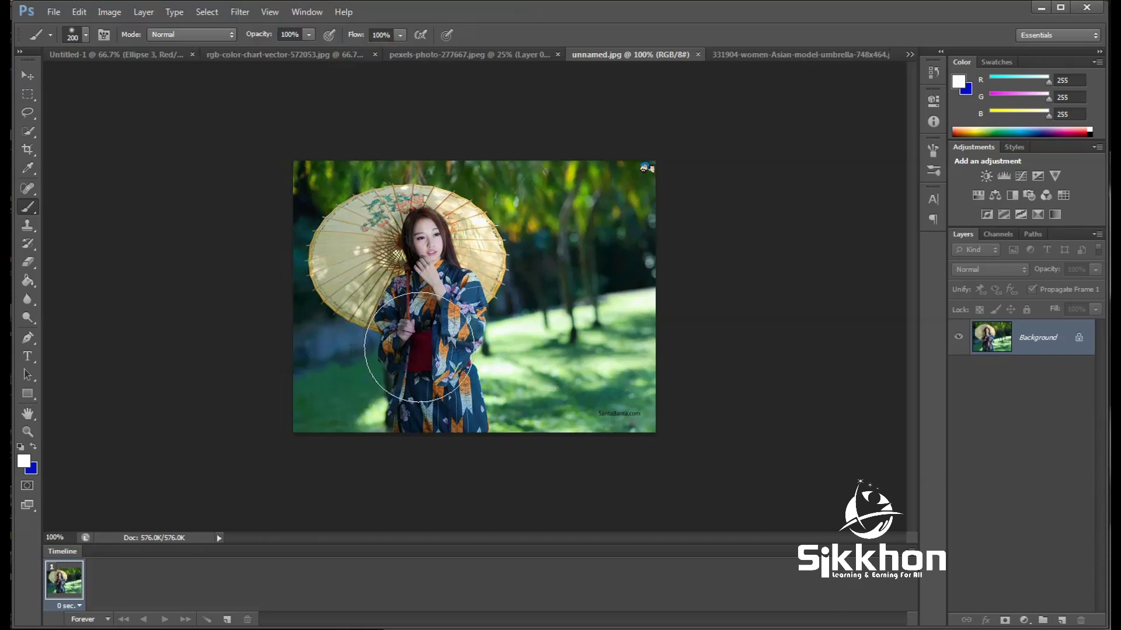
double_click(1049, 349)
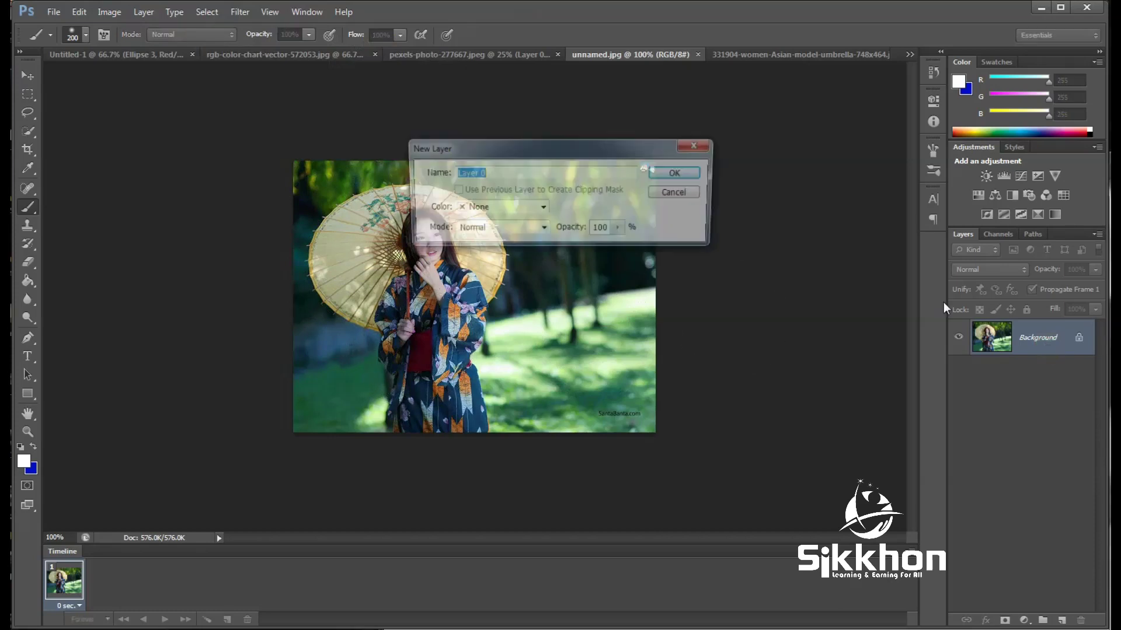
Convert the Background into Layer 0, fit the photo to screen, and open Image adjustments
left_click(695, 172)
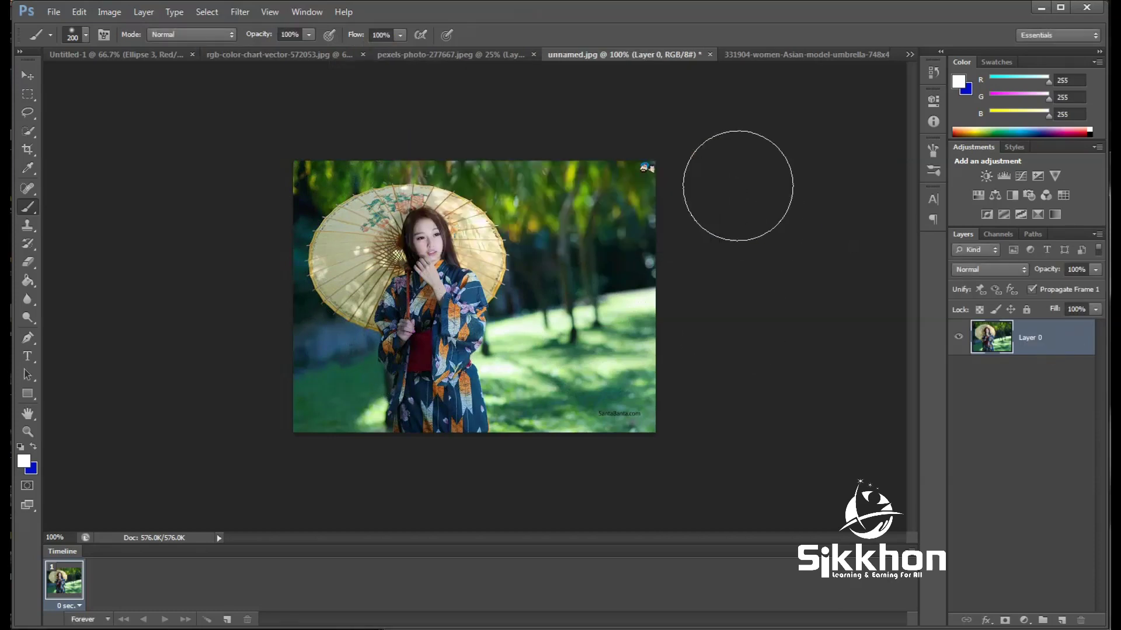
left_click(28, 432)
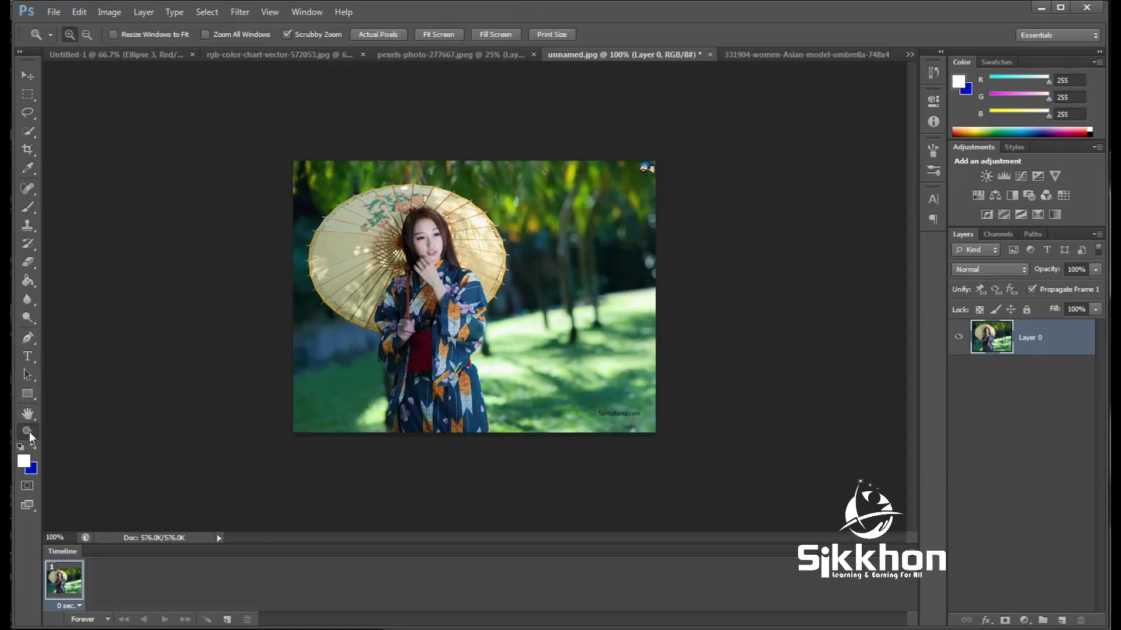
left_click(445, 35)
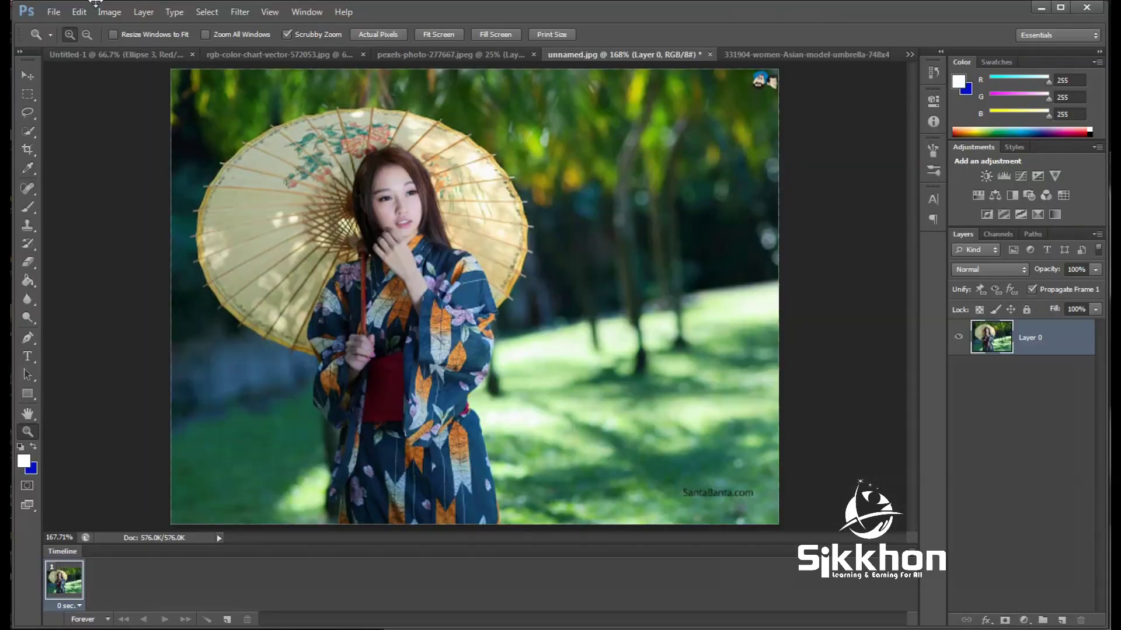
left_click(109, 12)
mouse_move(131, 47)
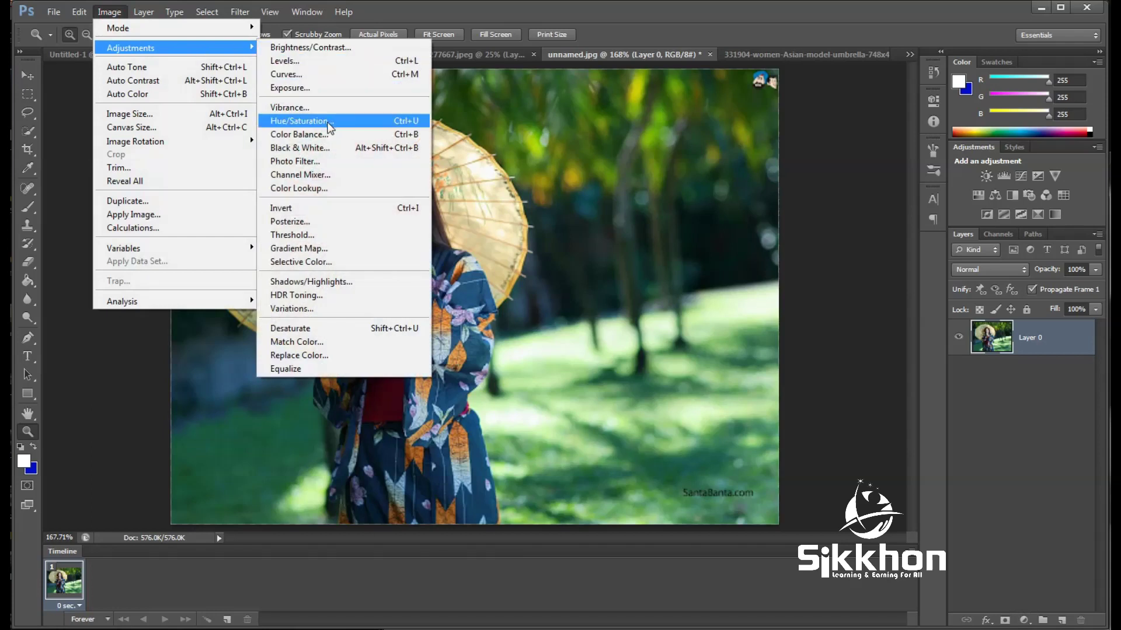
Apply a direct Black & White conversion, undo it, and open the adjustment layer list
left_click(322, 151)
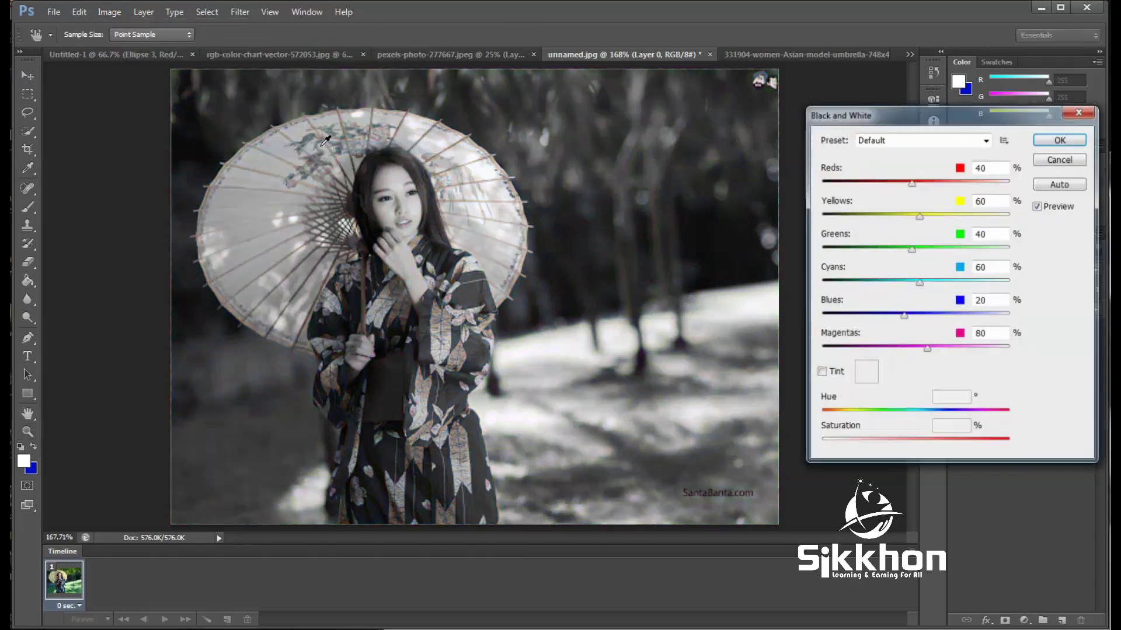
left_click(1054, 143)
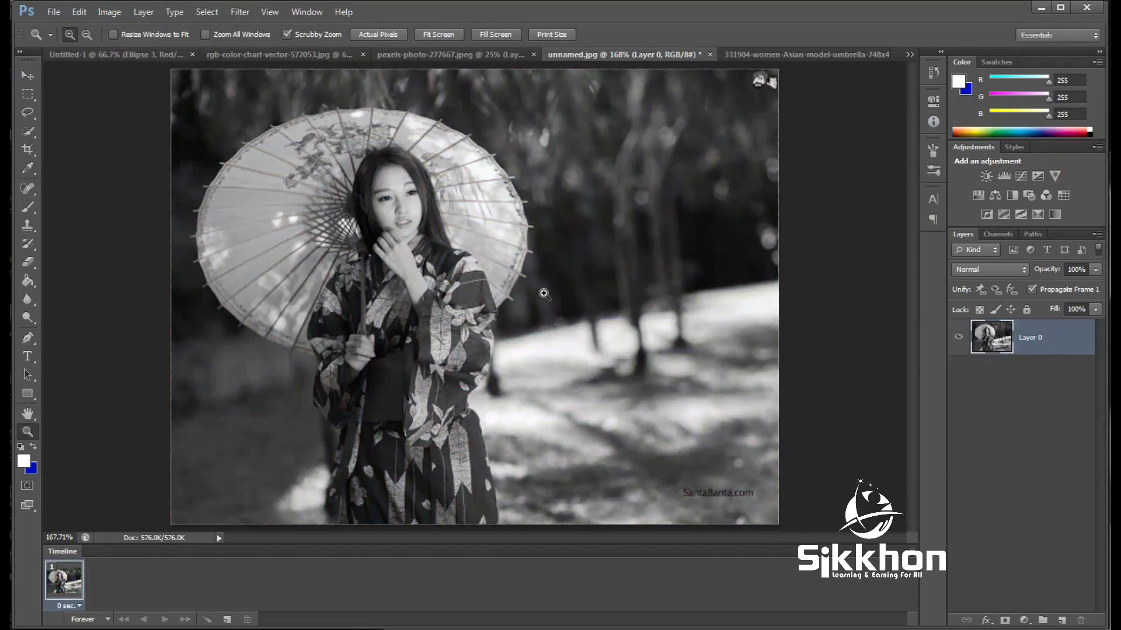
key("ctrl+z")
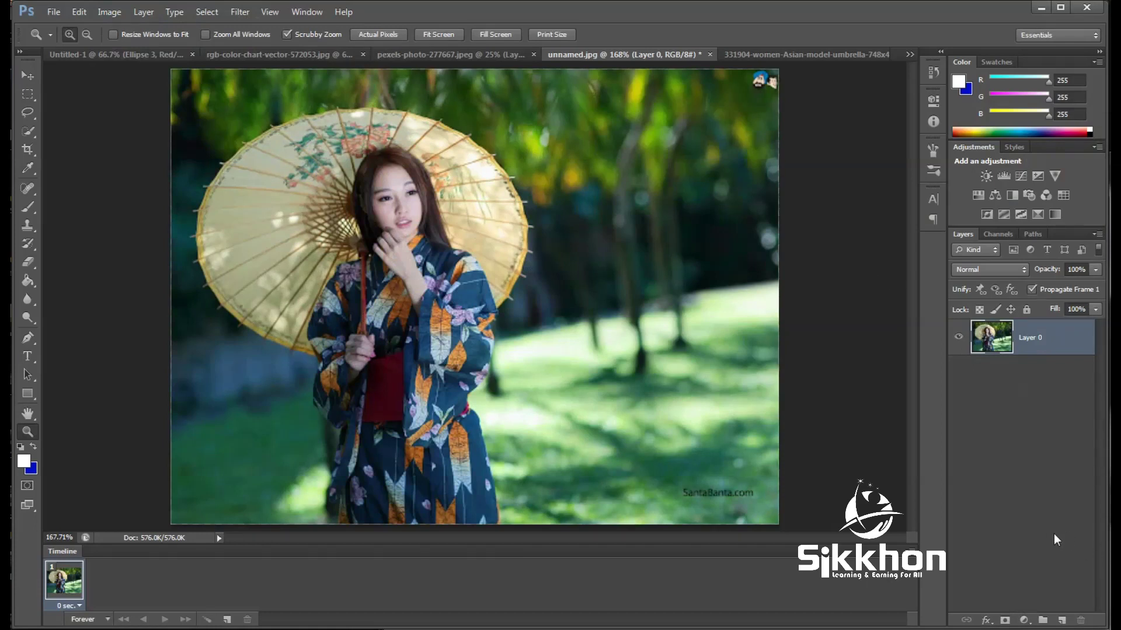
left_click(1023, 621)
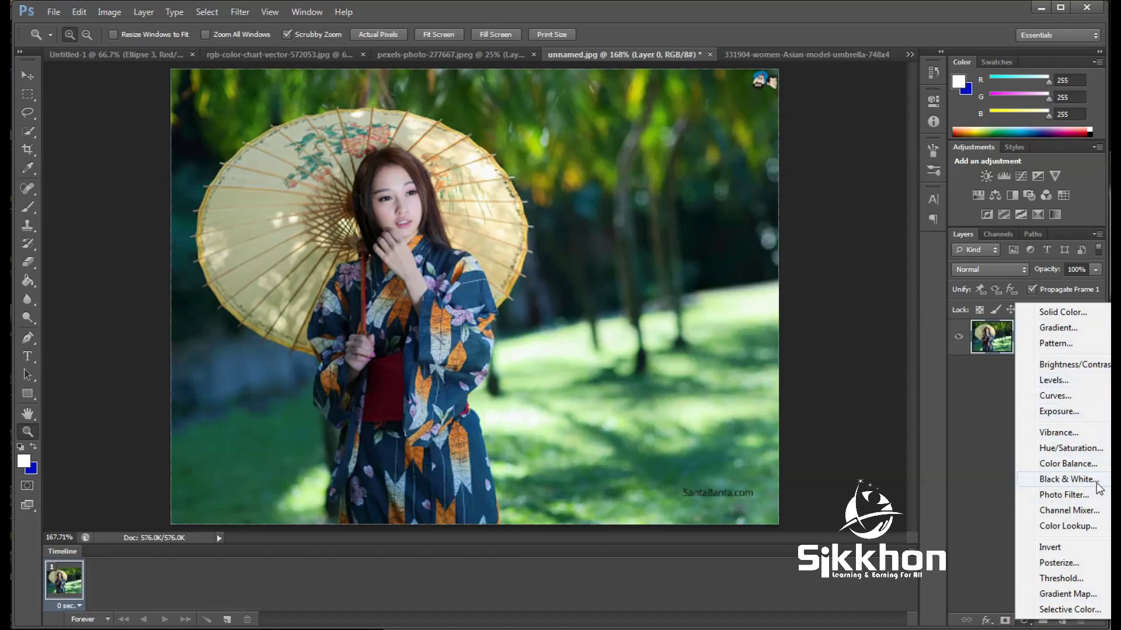
Add a Black & White layer with Reds 15, Yellows 71, Greens 44, then hide it
left_click(1069, 479)
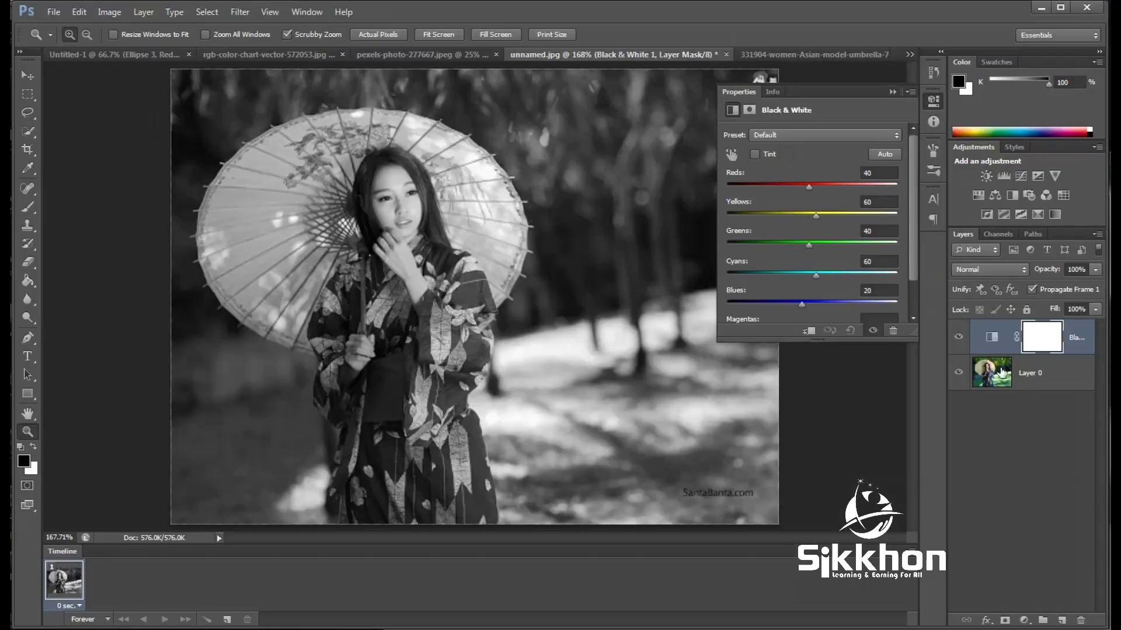
left_click_drag(807, 187, 800, 187)
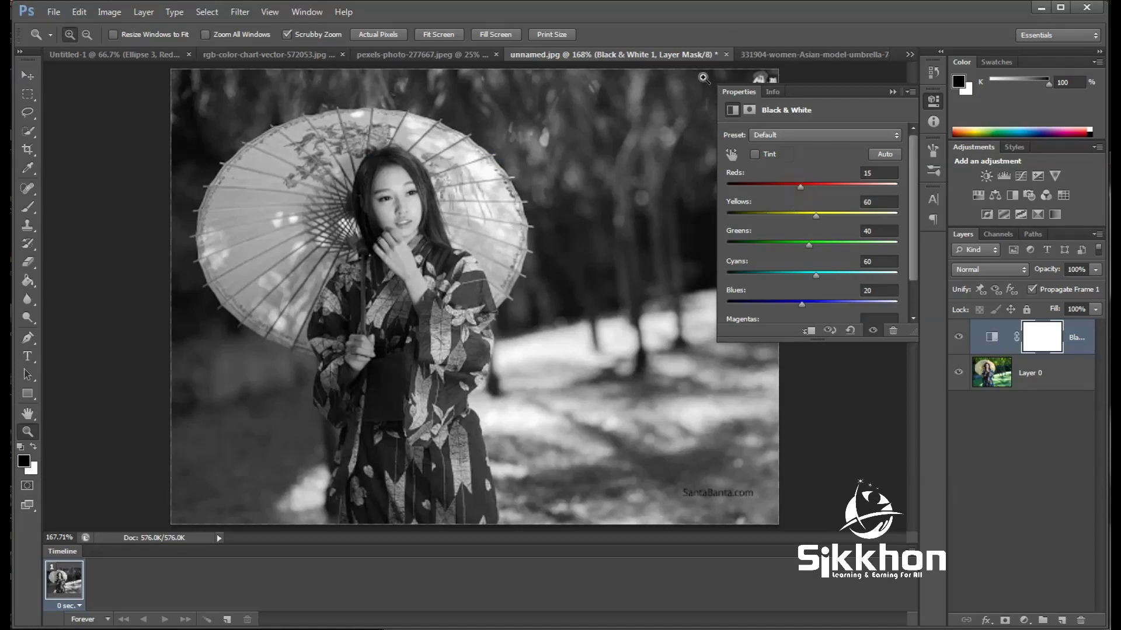
mouse_move(817, 215)
left_mouse_down()
mouse_move(835, 214)
mouse_move(803, 215)
mouse_move(820, 217)
mouse_move(799, 244)
mouse_move(810, 243)
left_mouse_up()
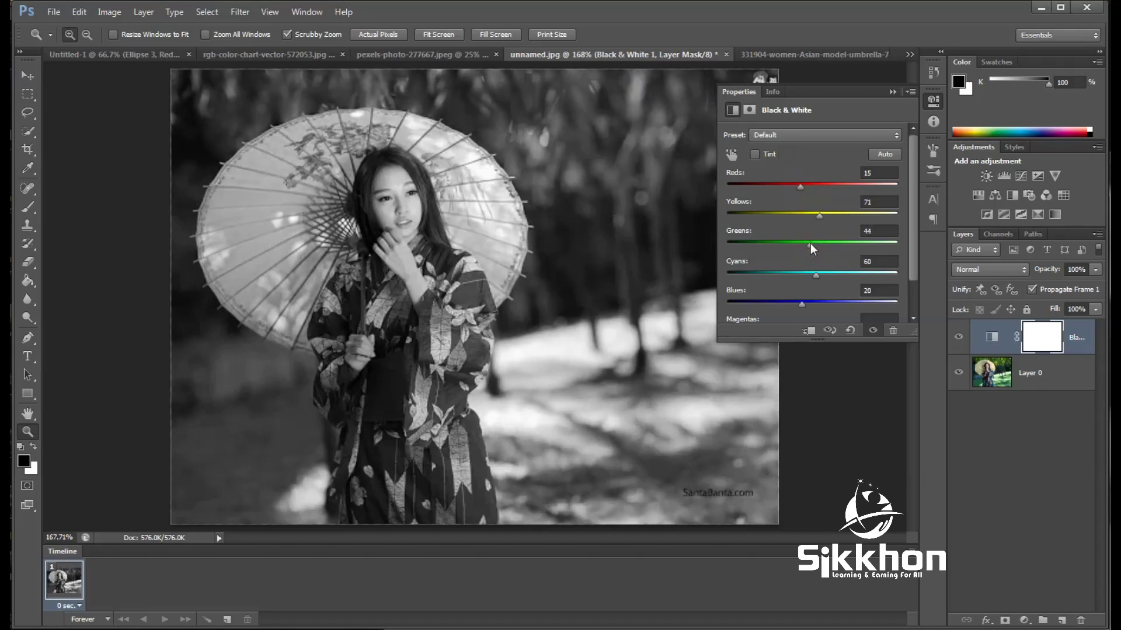
left_click(901, 98)
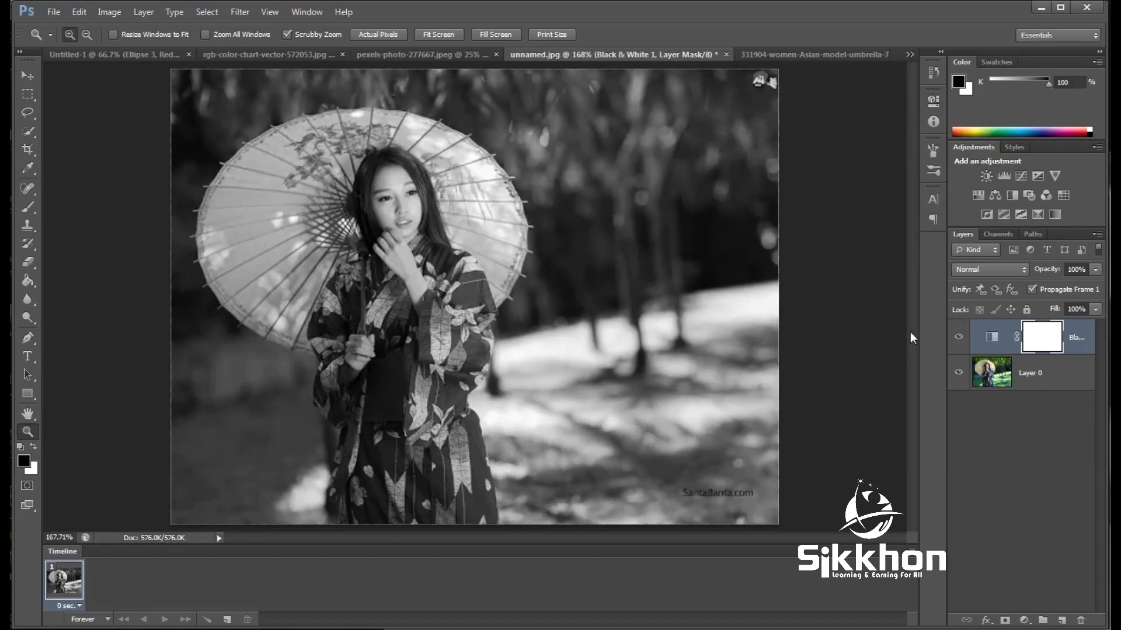
left_click(958, 338)
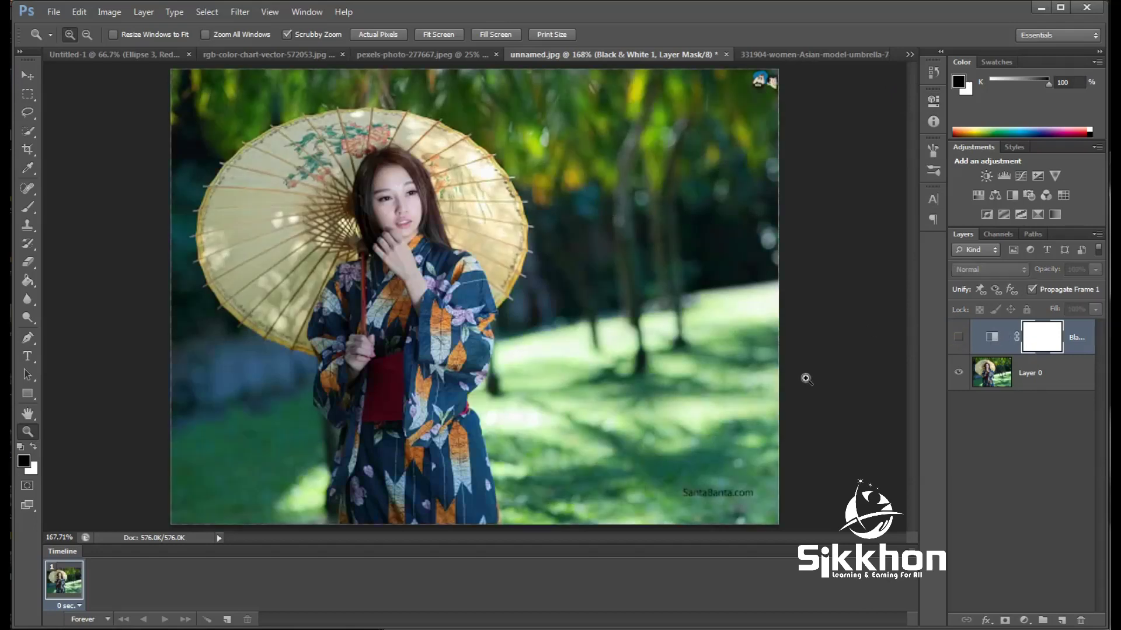
Show Black & White 1 again and paint its mask with a smaller brush over the kimono
left_click(959, 338)
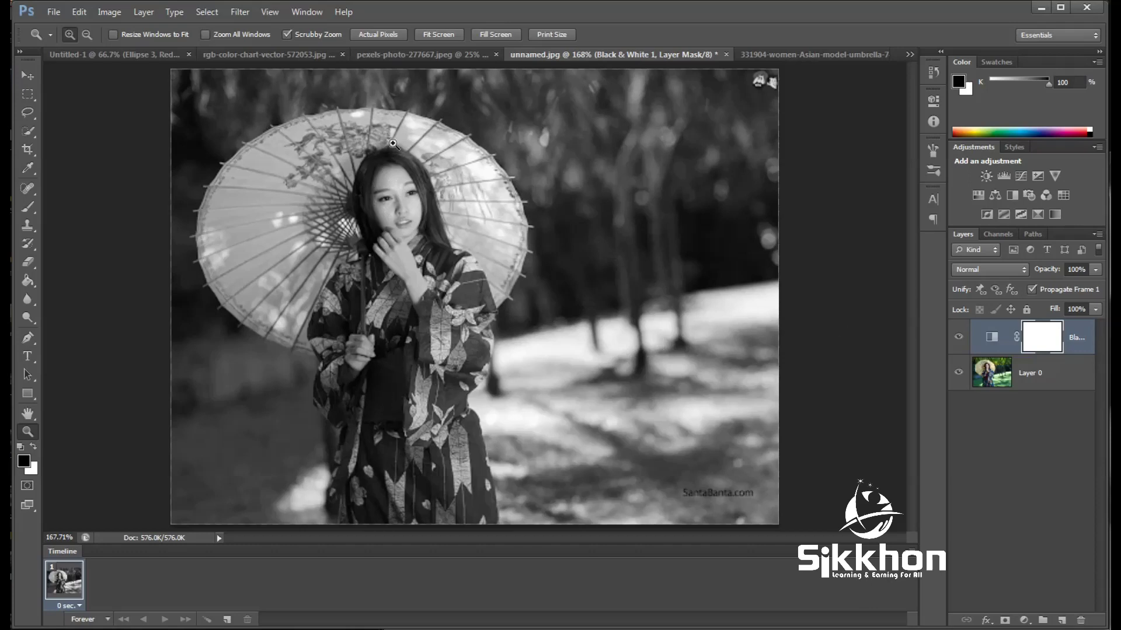
left_click(1044, 338, "shift")
left_click(28, 207)
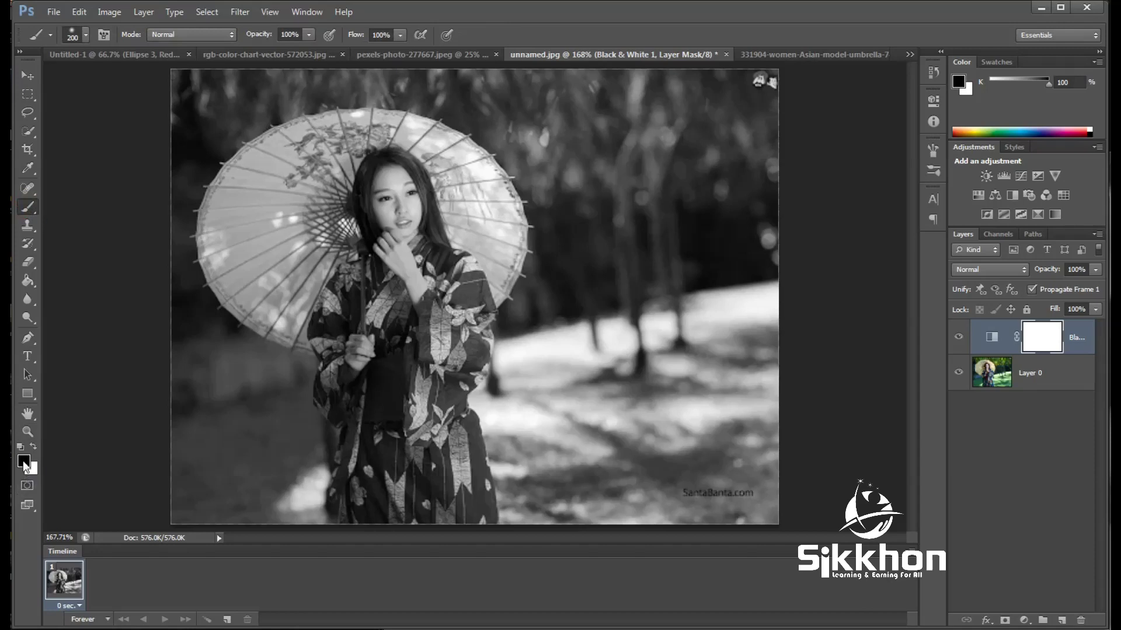
key("bracketleft")
key("bracketleft")
key("bracketleft")
key("bracketleft")
key("bracketleft")
mouse_move(391, 228)
left_mouse_down()
mouse_move(416, 391)
mouse_move(388, 496)
mouse_move(409, 402)
mouse_move(362, 198)
mouse_move(331, 194)
mouse_move(280, 275)
mouse_move(286, 175)
mouse_move(409, 176)
mouse_move(435, 274)
mouse_move(350, 298)
mouse_move(350, 397)
mouse_move(391, 507)
mouse_move(438, 304)
mouse_move(409, 368)
mouse_move(421, 502)
mouse_move(437, 487)
left_mouse_up()
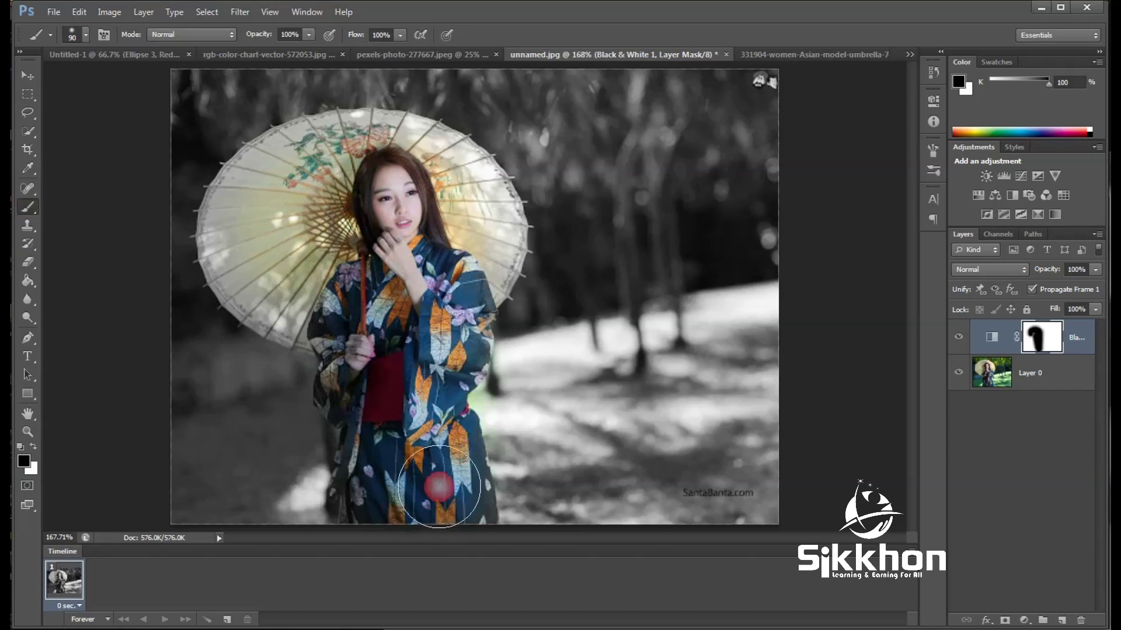
Zoom in on the woman and paint colour back across the umbrella
key("ctrl+plus")
key("ctrl+plus")
mouse_move(315, 178)
left_mouse_down()
mouse_move(428, 278)
mouse_move(427, 336)
left_mouse_up()
mouse_move(339, 234)
left_mouse_down()
mouse_move(222, 280)
mouse_move(175, 409)
mouse_move(238, 348)
left_mouse_up()
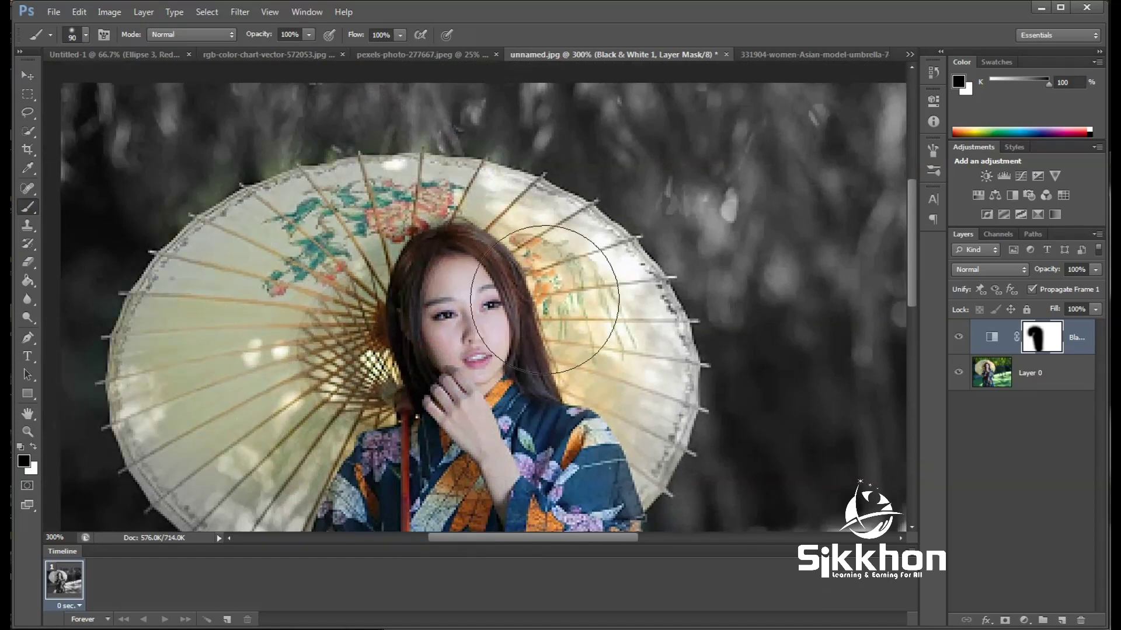
left_click_drag(572, 319, 602, 403)
left_click_drag(280, 373, 268, 502)
left_click_drag(416, 445, 469, 352)
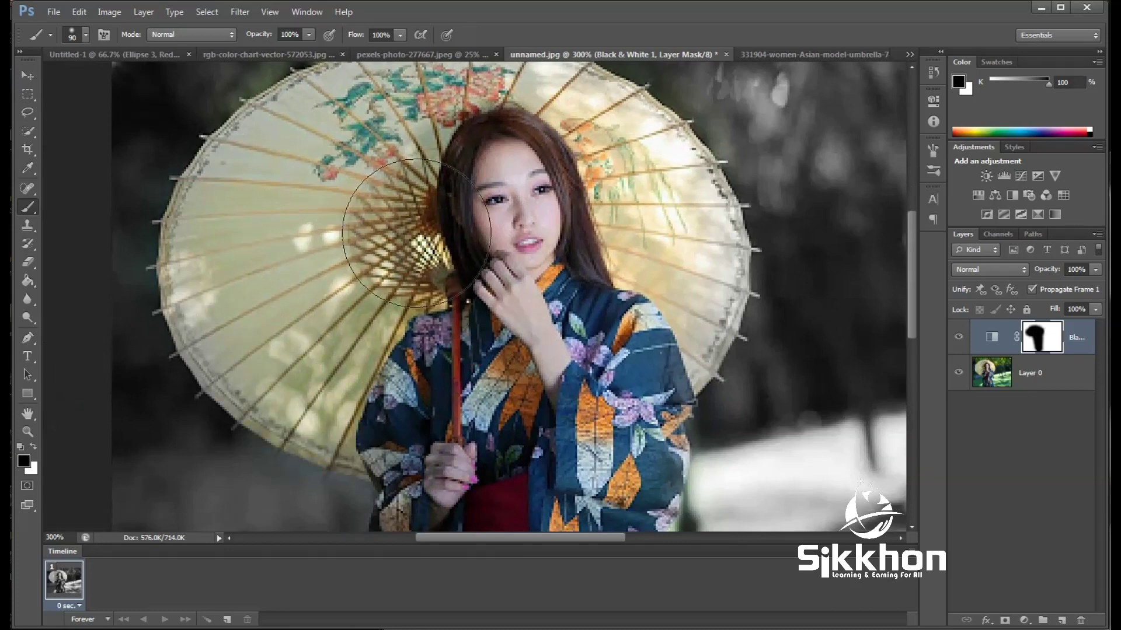
Bring the lower kimono and sash into view, shrink the brush, and swap to white
scroll(492, 357, "down", 2)
scroll(492, 357, "down", 2)
scroll(467, 344, "down", 1)
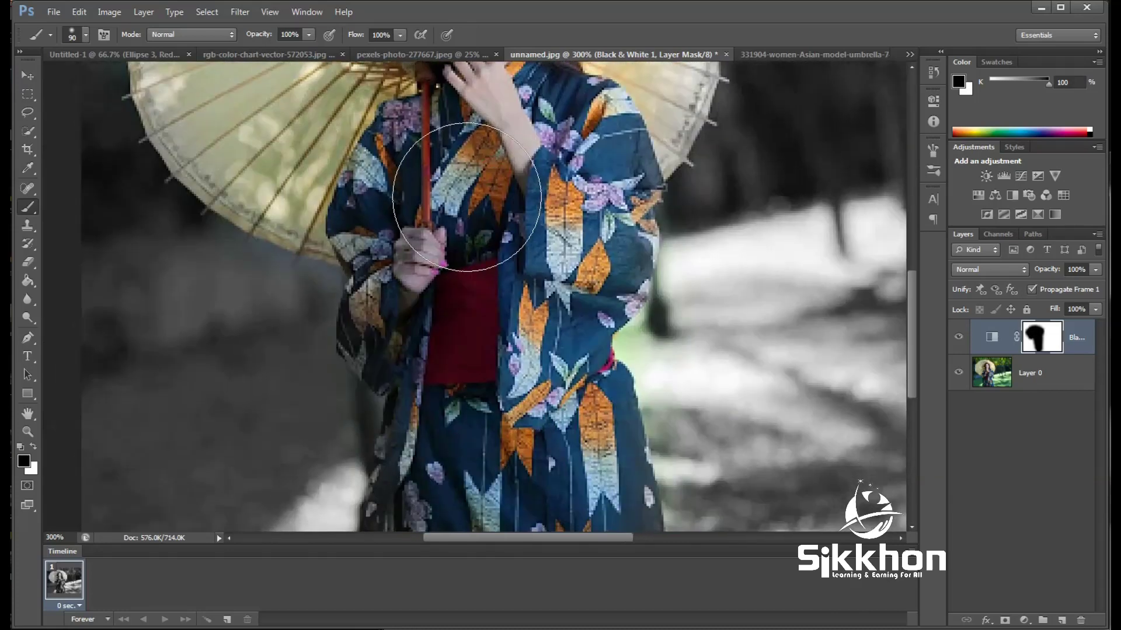
left_click_drag(503, 325, 488, 234)
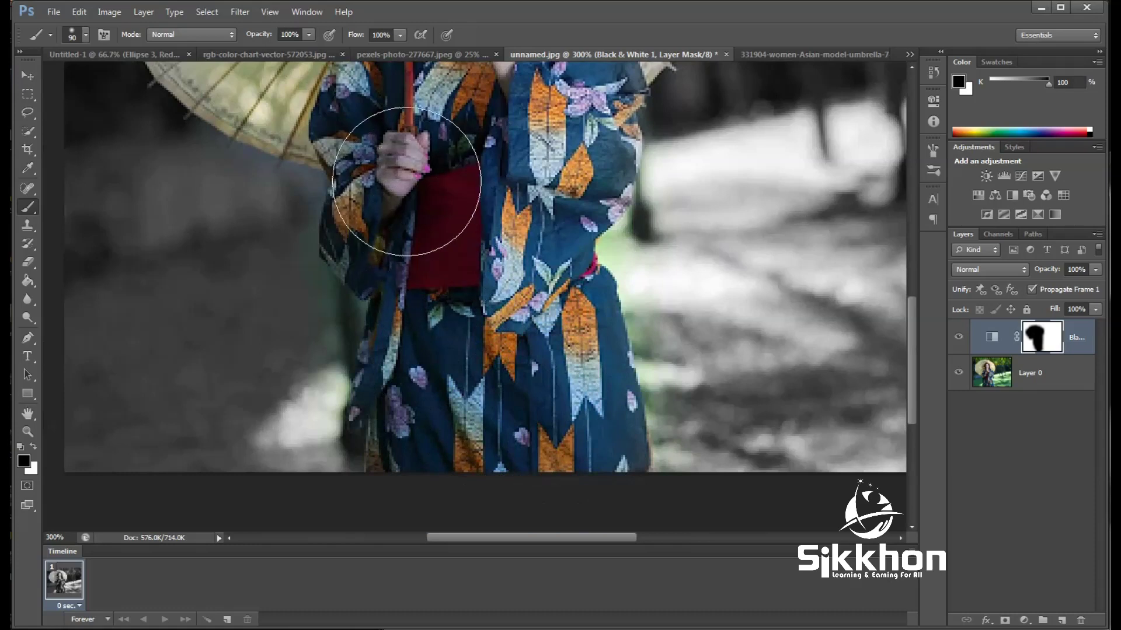
left_click_drag(335, 108, 329, 202)
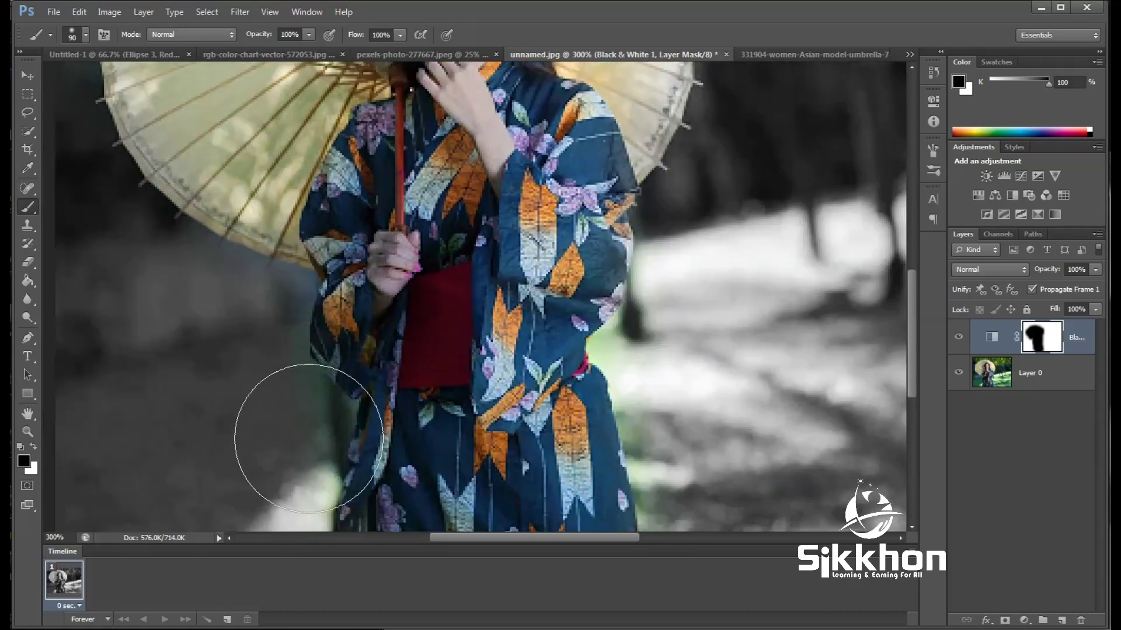
key("bracketleft")
key("bracketleft")
key("bracketleft")
key("bracketleft")
key("bracketleft")
key("bracketleft")
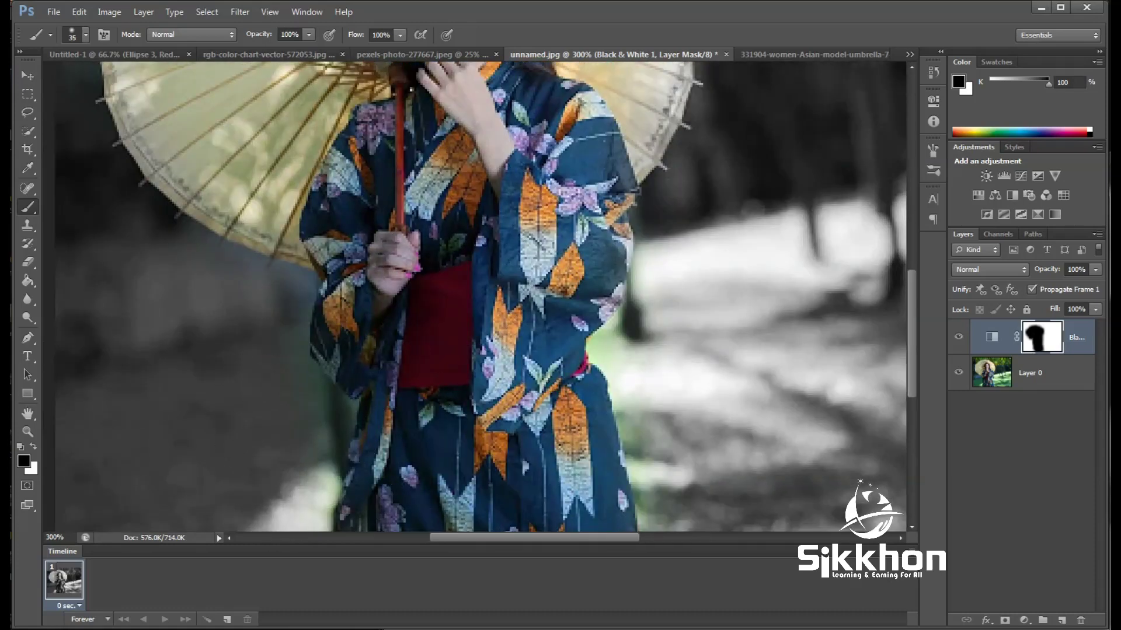
left_click(33, 449)
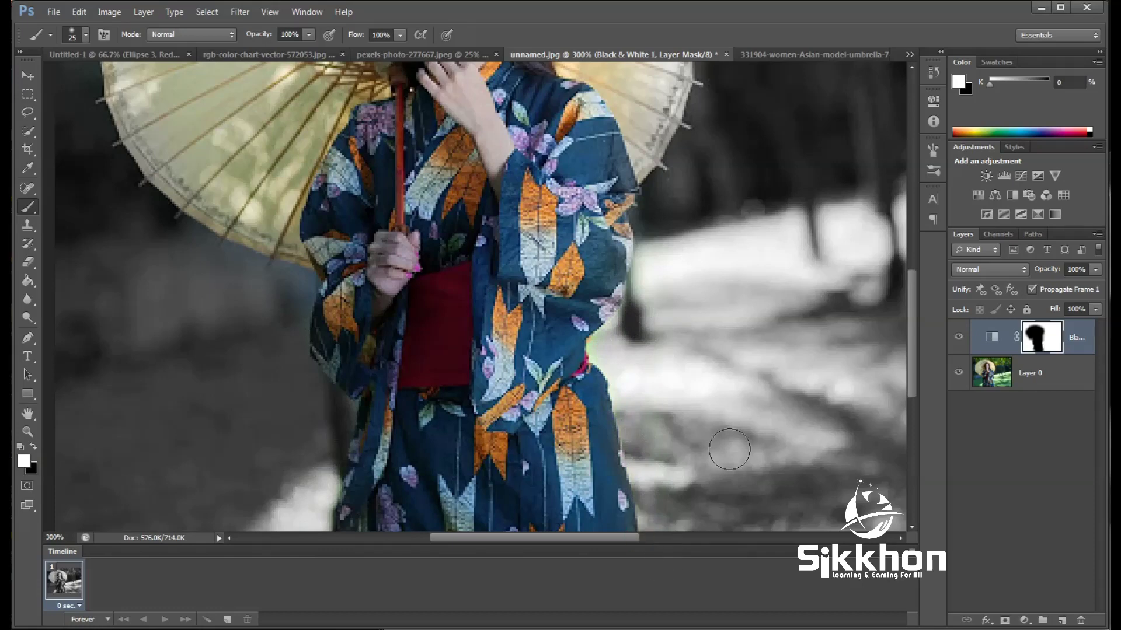
Swap back to black and choose a soft-edged brush preset
scroll(726, 441, "up", 2)
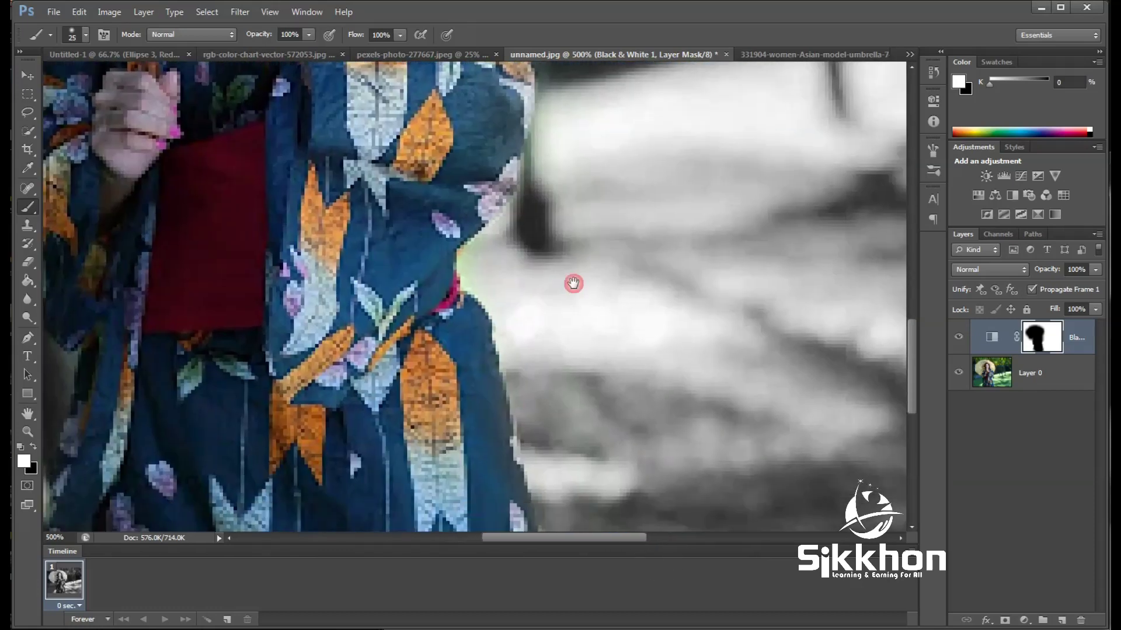
left_click(34, 447)
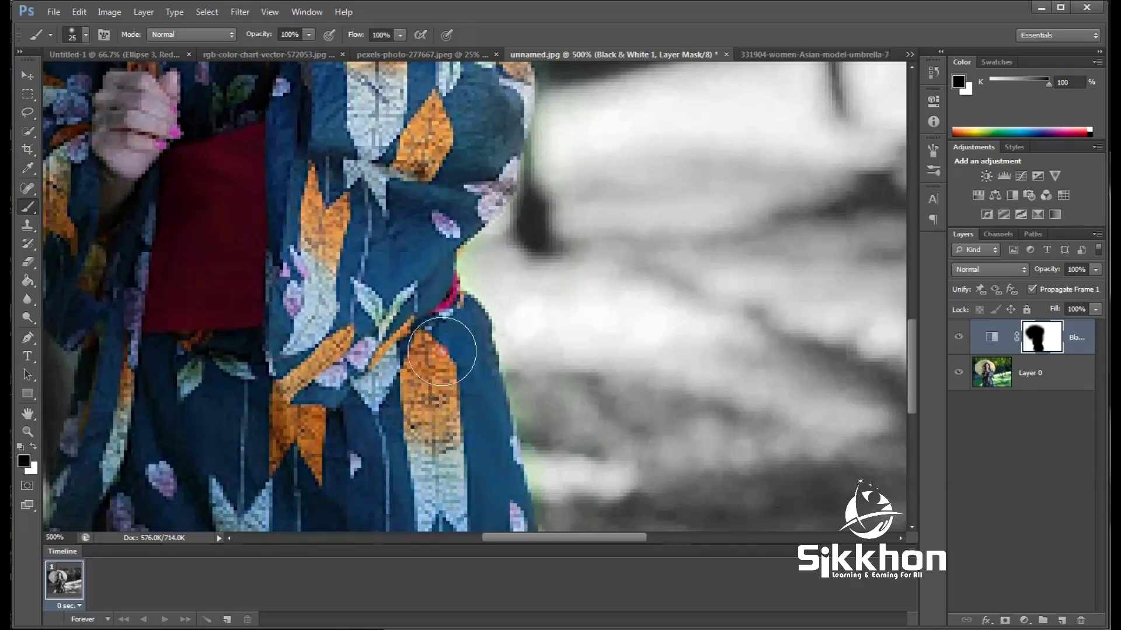
left_click(87, 35)
left_click(66, 142)
left_click(437, 426)
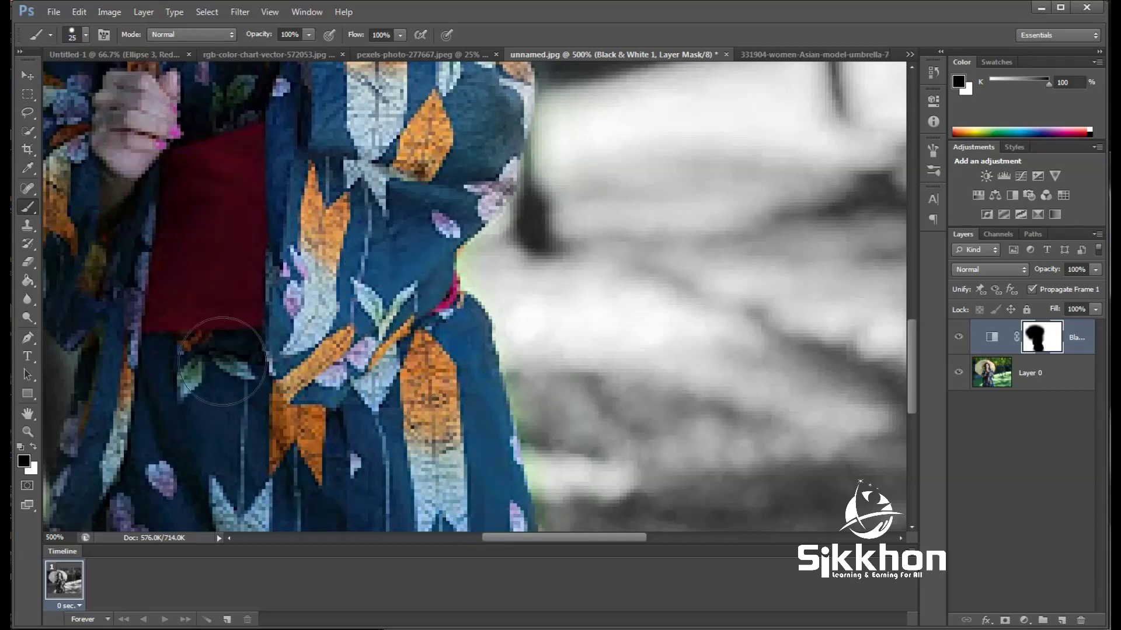
Paint colour back along the umbrella's right, lower, left and top edges
scroll(351, 365, "up", 5)
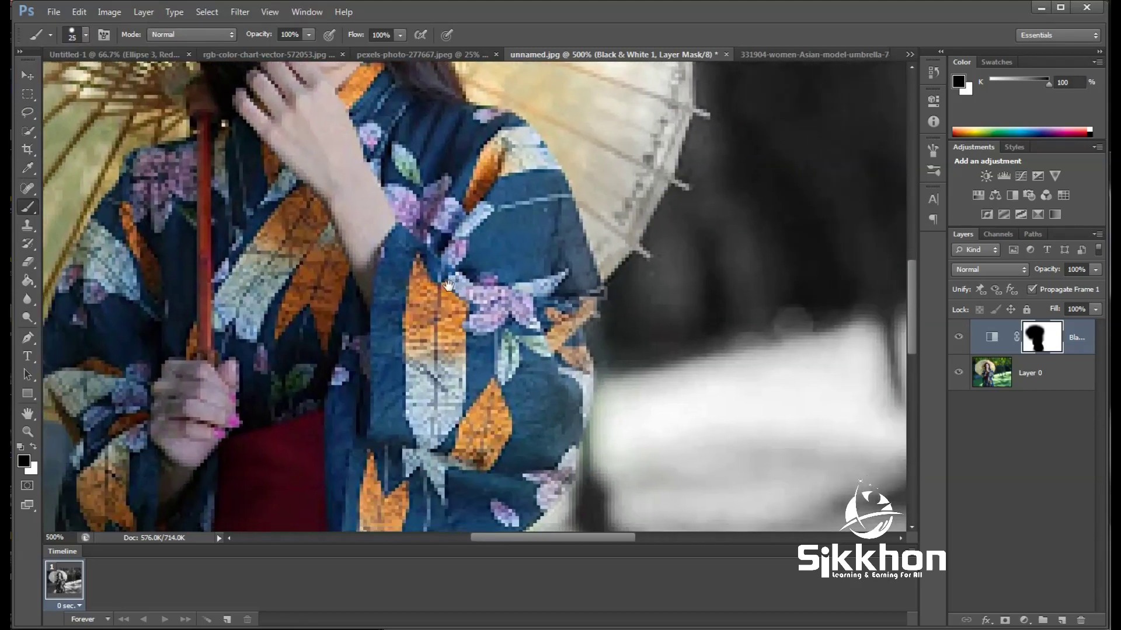
left_click_drag(396, 370, 434, 335)
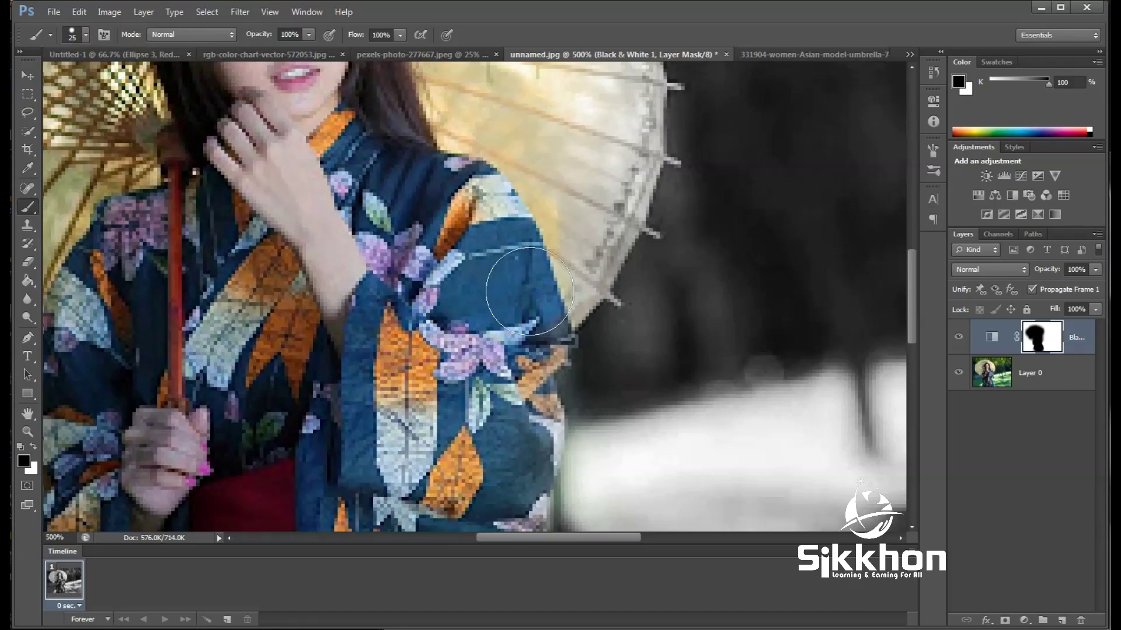
mouse_move(513, 309)
left_mouse_down()
mouse_move(584, 176)
mouse_move(484, 372)
left_mouse_up()
mouse_move(476, 452)
left_mouse_down()
mouse_move(496, 402)
mouse_move(376, 128)
mouse_move(382, 326)
left_mouse_up()
mouse_move(426, 395)
left_mouse_down()
mouse_move(467, 361)
mouse_move(500, 400)
mouse_move(507, 455)
mouse_move(505, 425)
mouse_move(524, 456)
left_mouse_up()
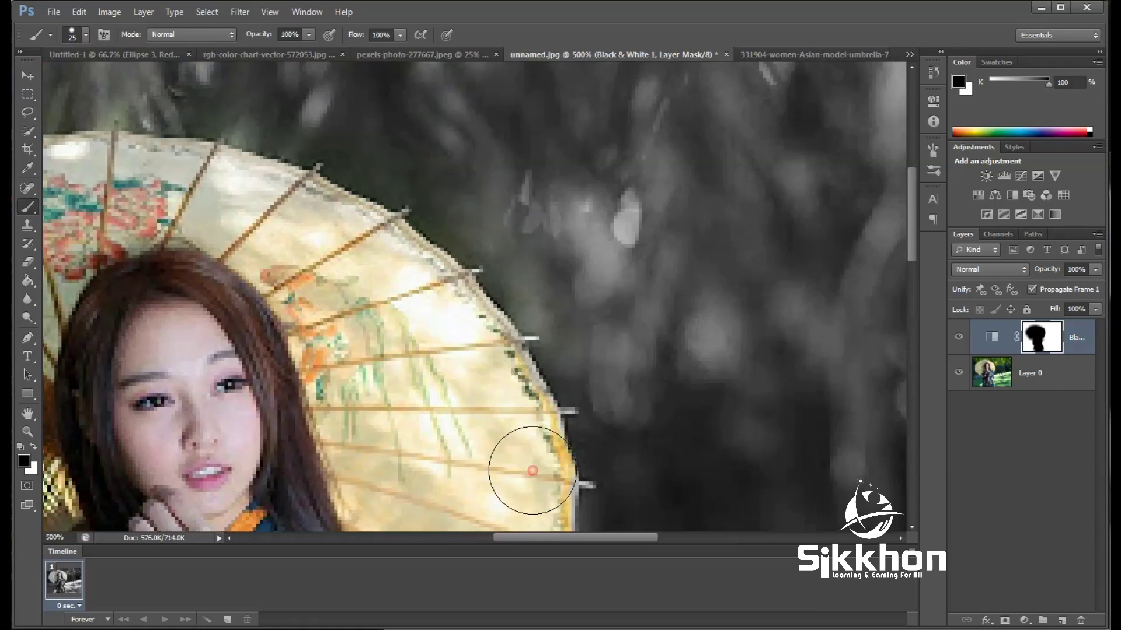
mouse_move(200, 254)
left_mouse_down()
mouse_move(366, 354)
mouse_move(534, 350)
mouse_move(593, 426)
mouse_move(576, 393)
mouse_move(636, 442)
left_mouse_up()
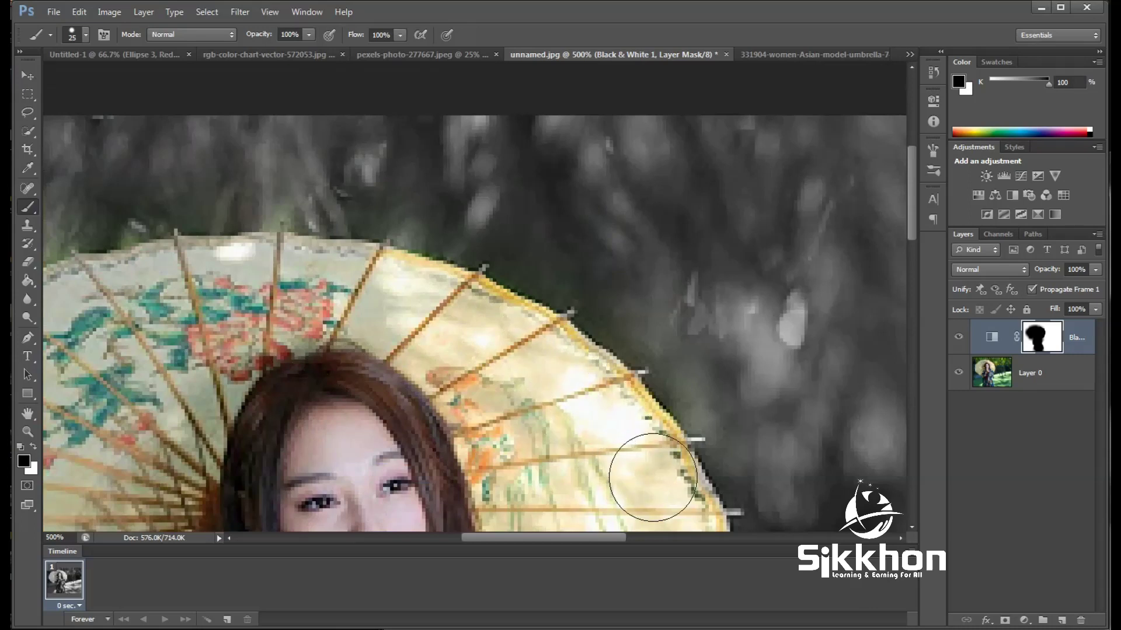
left_click_drag(340, 405, 607, 335)
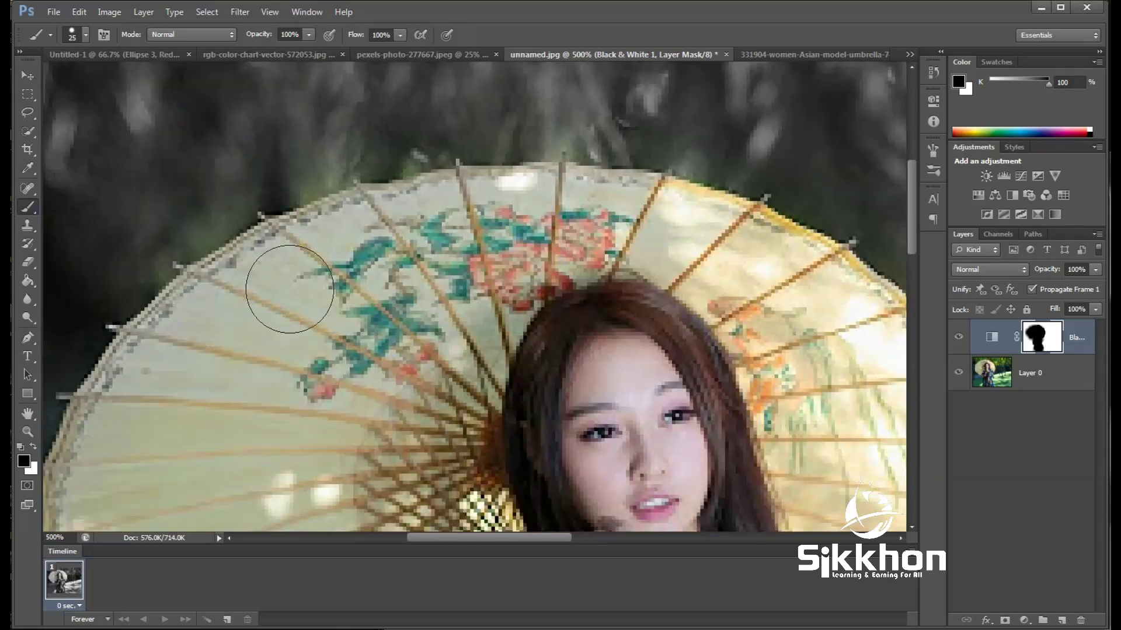
left_click_drag(195, 312, 108, 435)
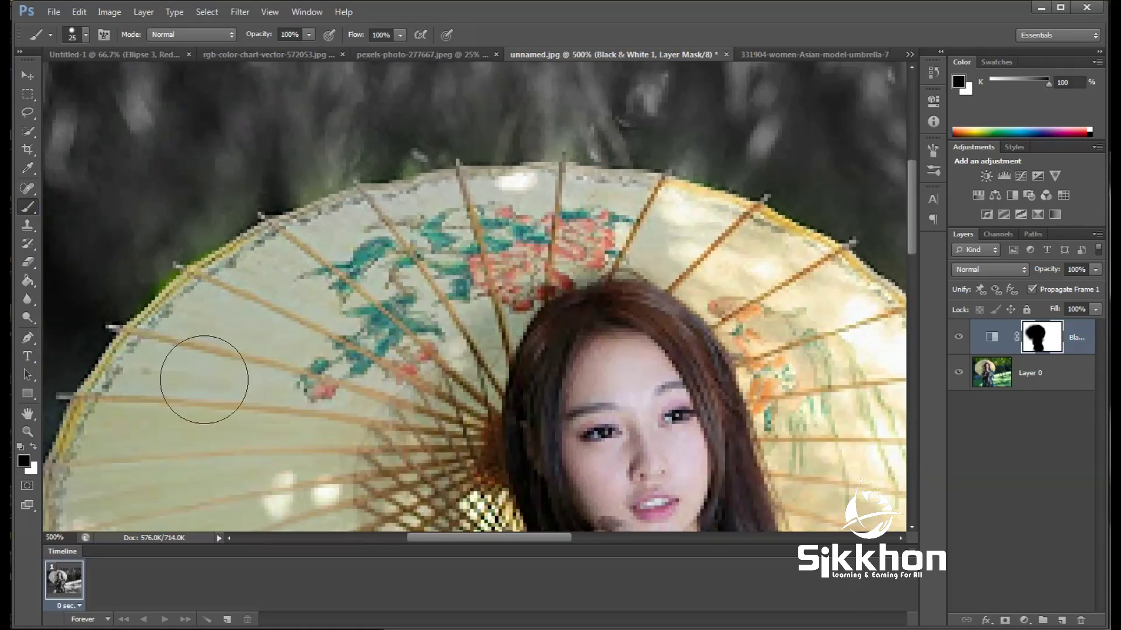
mouse_move(461, 229)
left_mouse_down()
mouse_move(397, 219)
mouse_move(289, 252)
mouse_move(168, 333)
mouse_move(94, 418)
mouse_move(49, 381)
left_mouse_up()
Paint white over the green fringe outside the umbrella rim, then zoom out
left_click(33, 446)
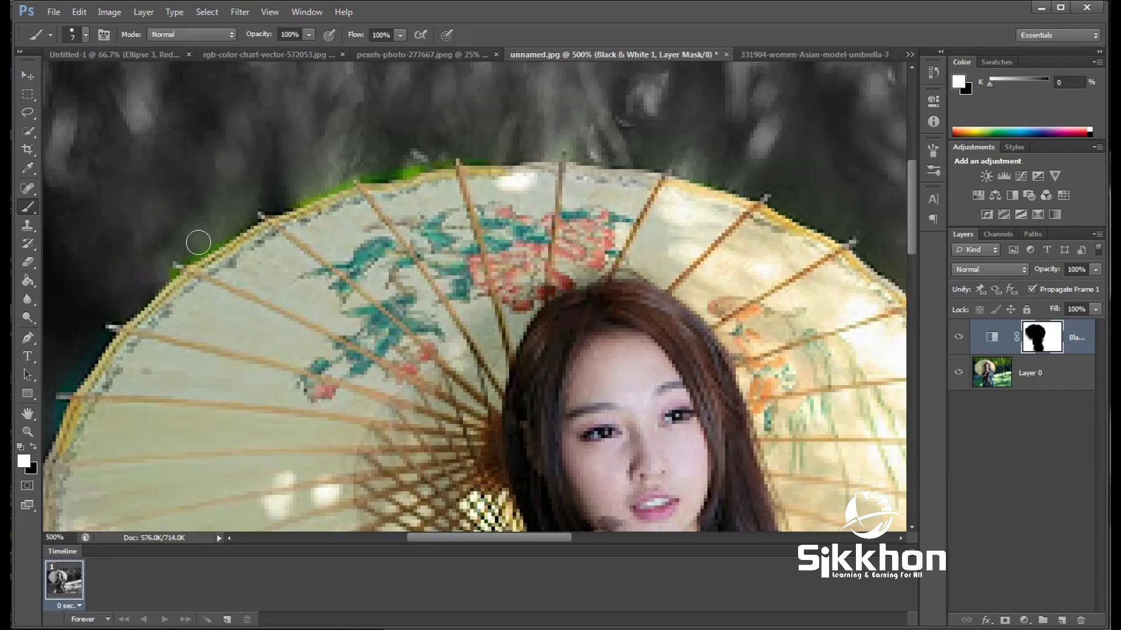
left_click_drag(230, 222, 299, 194)
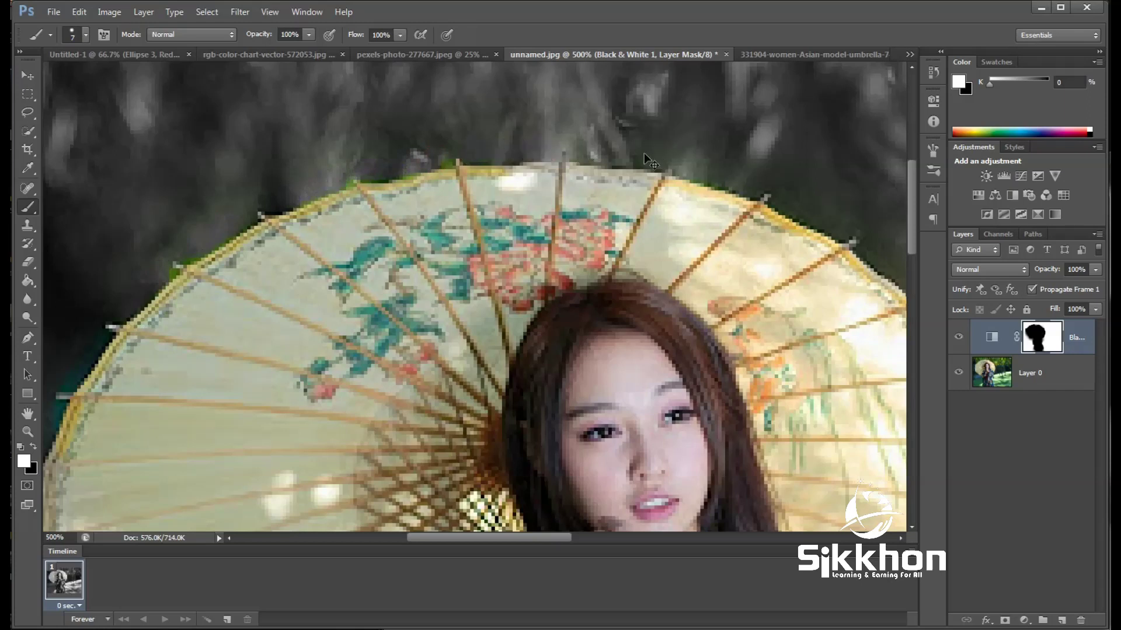
scroll(643, 153, "up", 2)
scroll(643, 153, "up", 2)
scroll(630, 152, "up", 2)
scroll(613, 157, "up", 2)
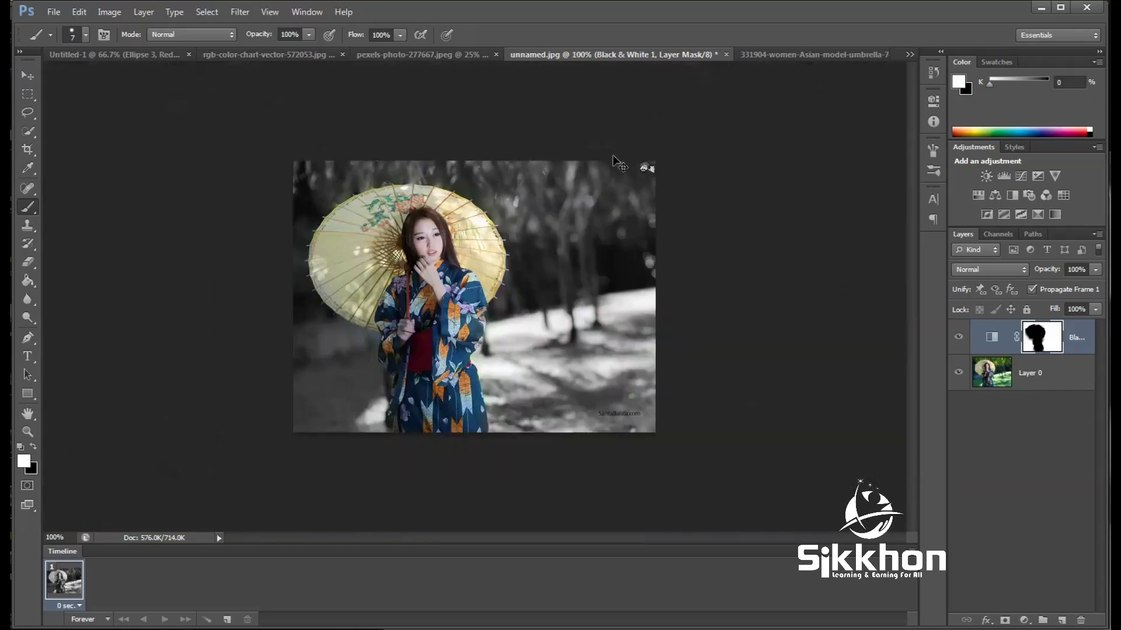
In the isolated mask view, paint black over the woman's head gap, then reselect Layer 0
left_click(1045, 342, "alt")
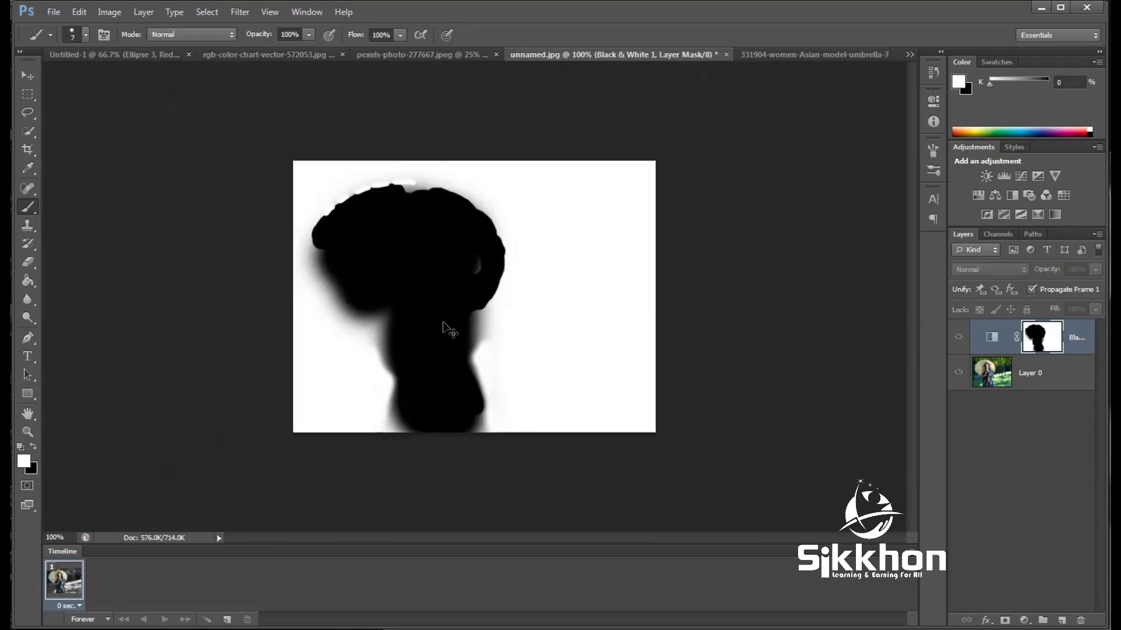
key("ctrl+plus")
mouse_move(443, 310)
left_mouse_down()
mouse_move(483, 245)
mouse_move(465, 265)
left_mouse_up()
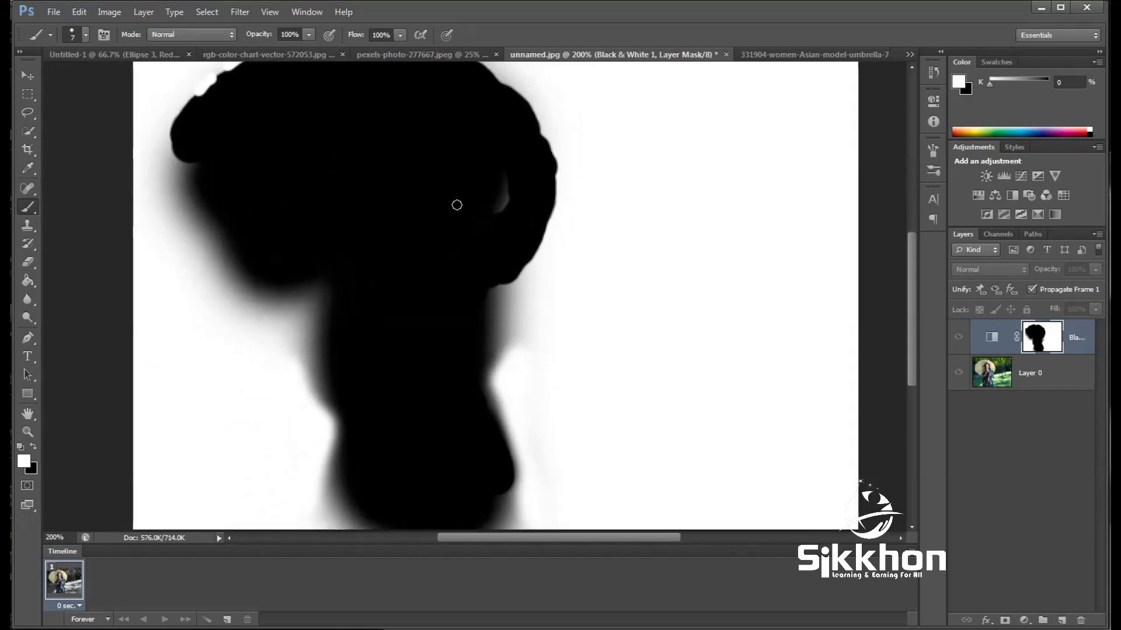
left_click(31, 447)
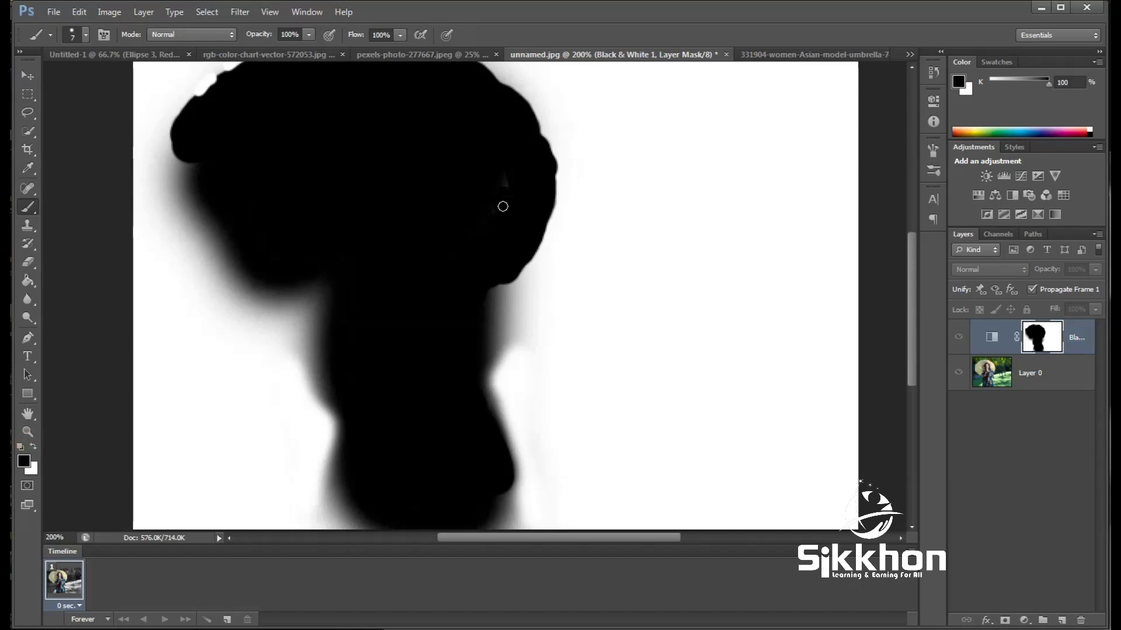
key("bracketright")
key("bracketright")
left_click(360, 157)
left_click(992, 378)
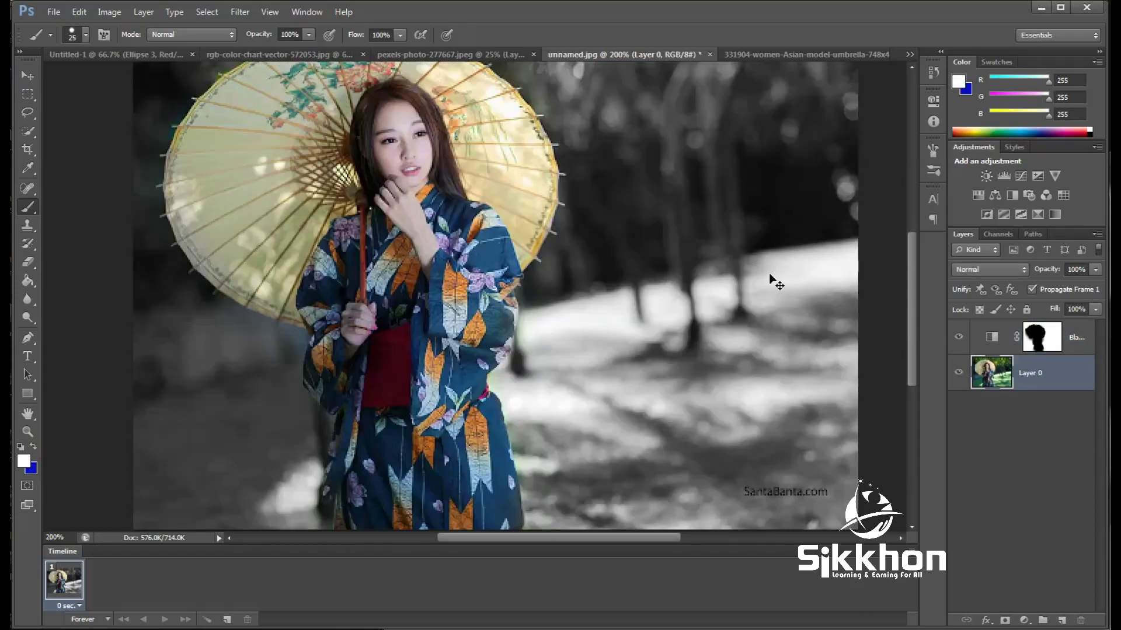
Target the Black & White 1 mask, feather it to 2.6 px, and bring up Mask Edge
key("ctrl+minus")
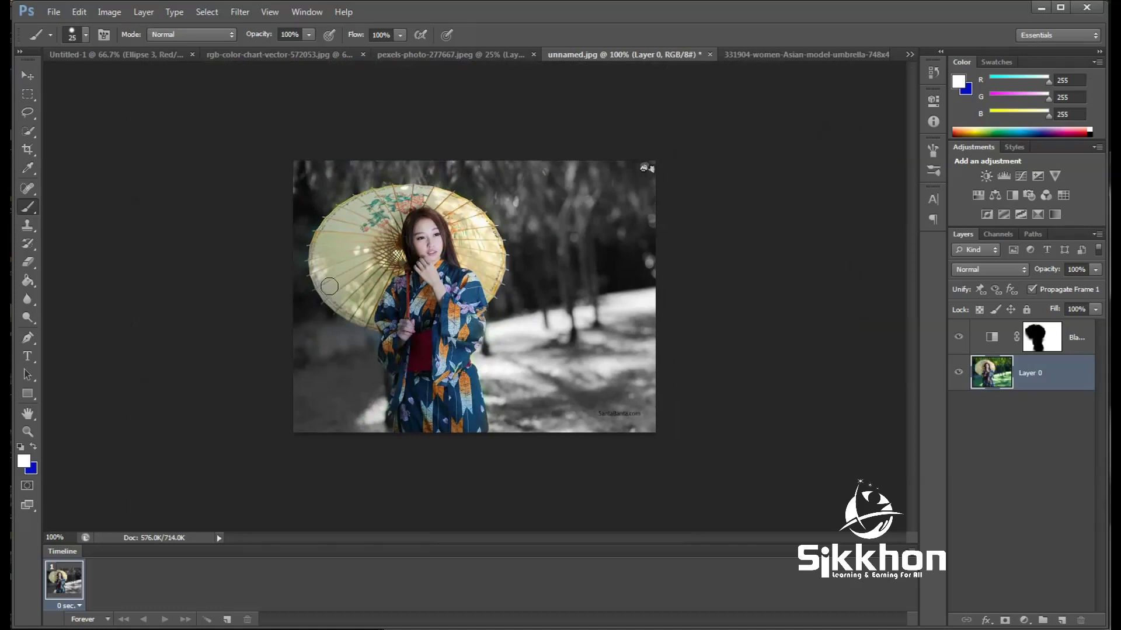
left_click(998, 335)
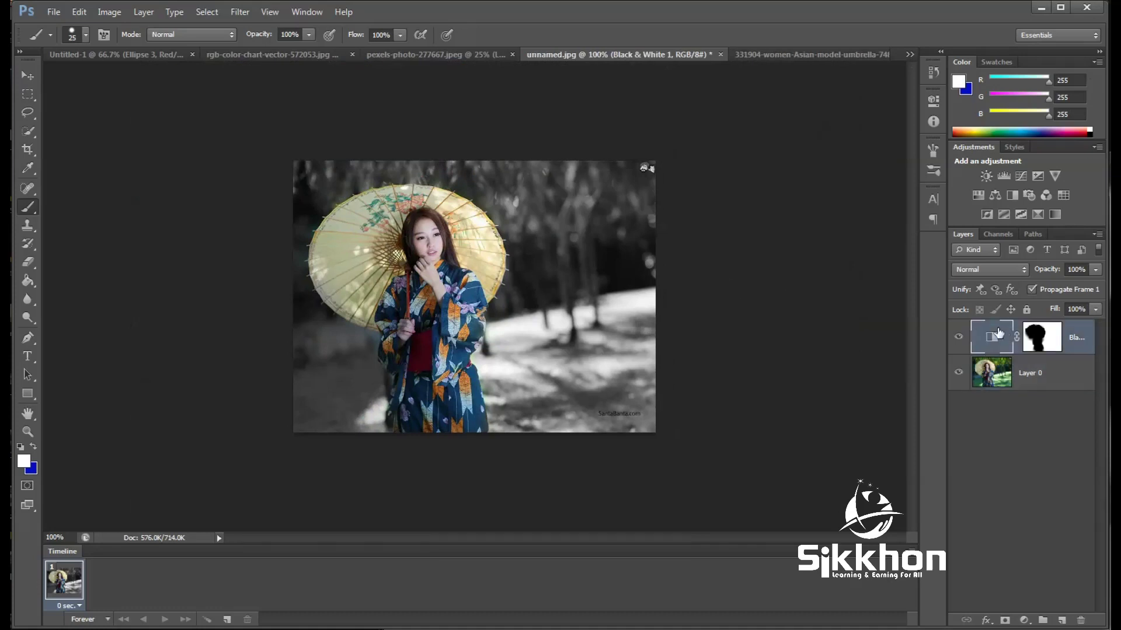
left_click(1043, 337)
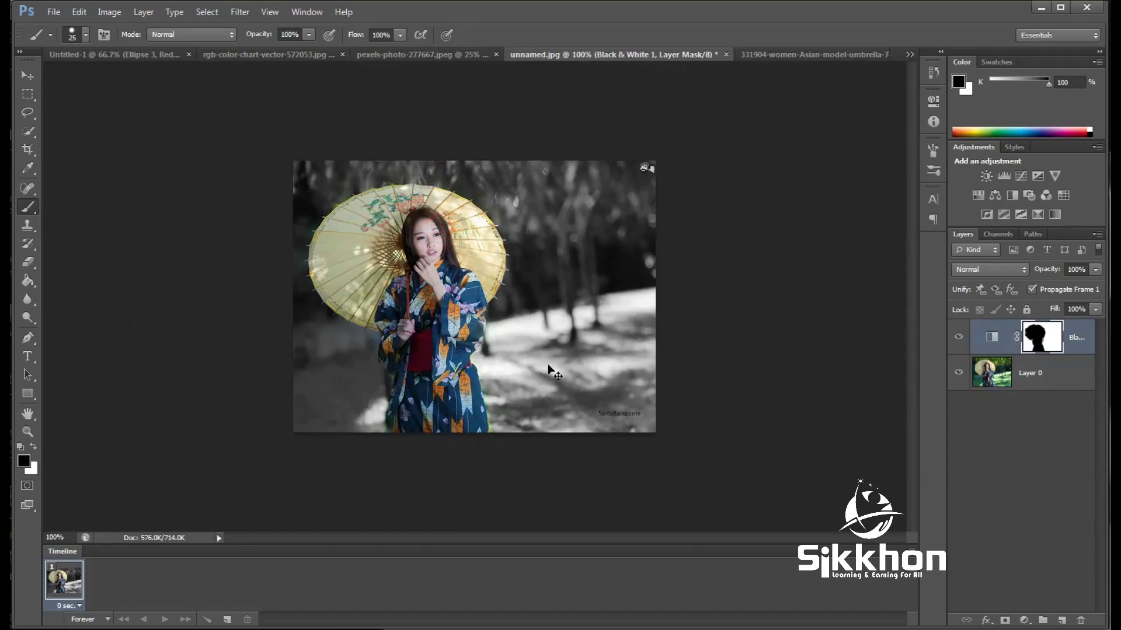
key("ctrl+plus")
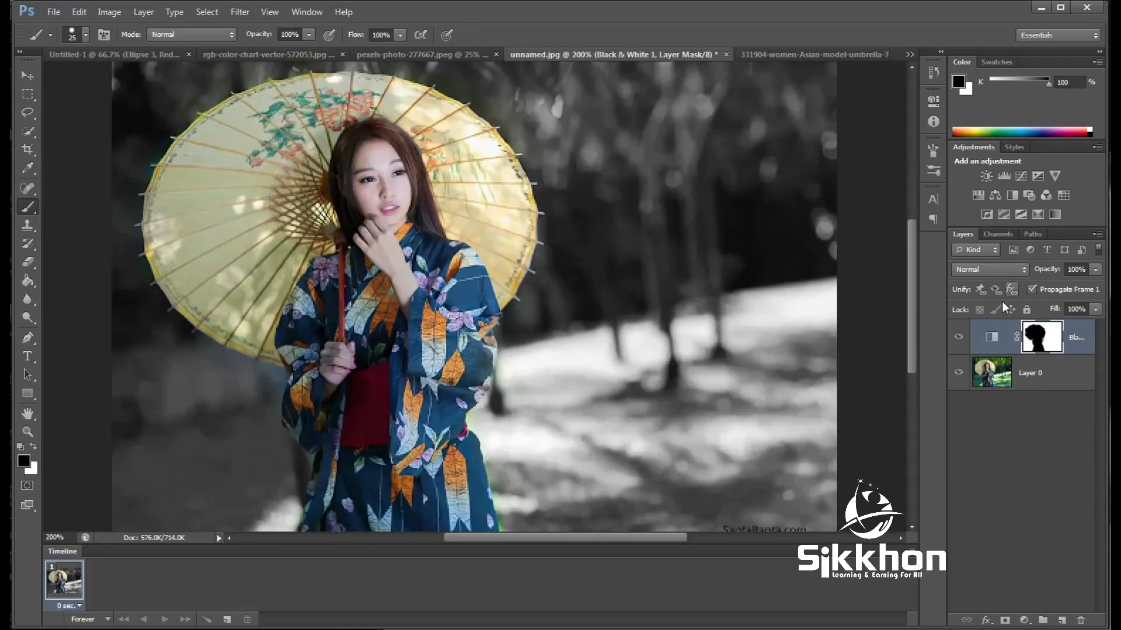
double_click(1036, 339)
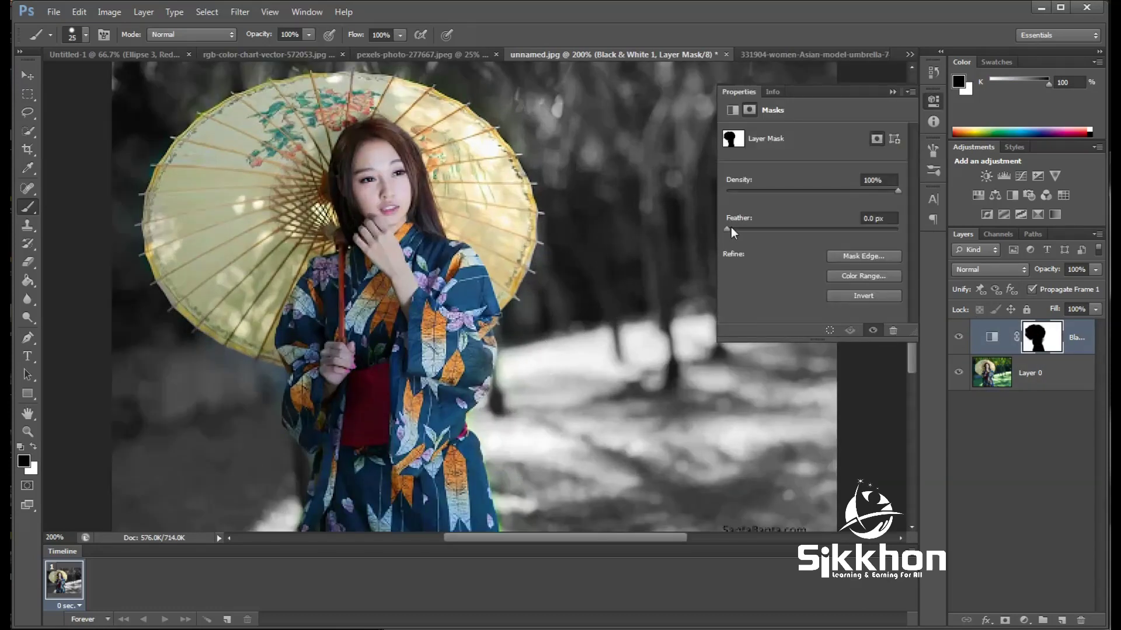
left_click_drag(731, 230, 751, 228)
left_click(871, 257)
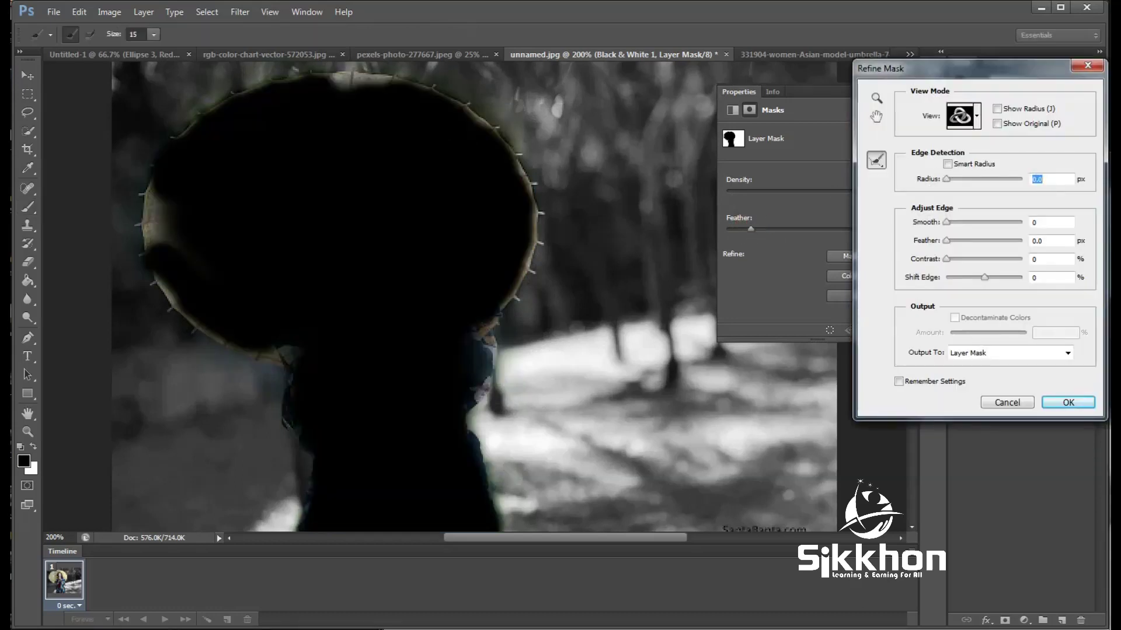
Brush refine radius along the umbrella's top, left, lower-right and upper-right edges, then apply
left_click_drag(333, 87, 387, 85)
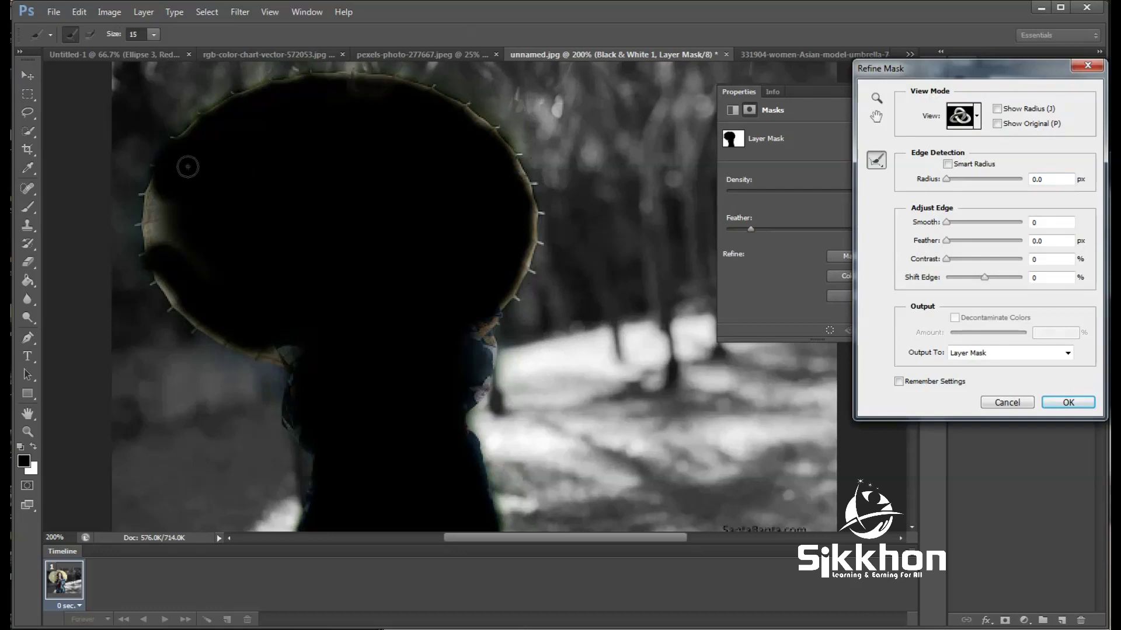
left_click_drag(185, 162, 168, 262)
left_click_drag(153, 193, 158, 253)
mouse_move(162, 181)
left_mouse_down()
mouse_move(157, 237)
mouse_move(293, 354)
left_mouse_up()
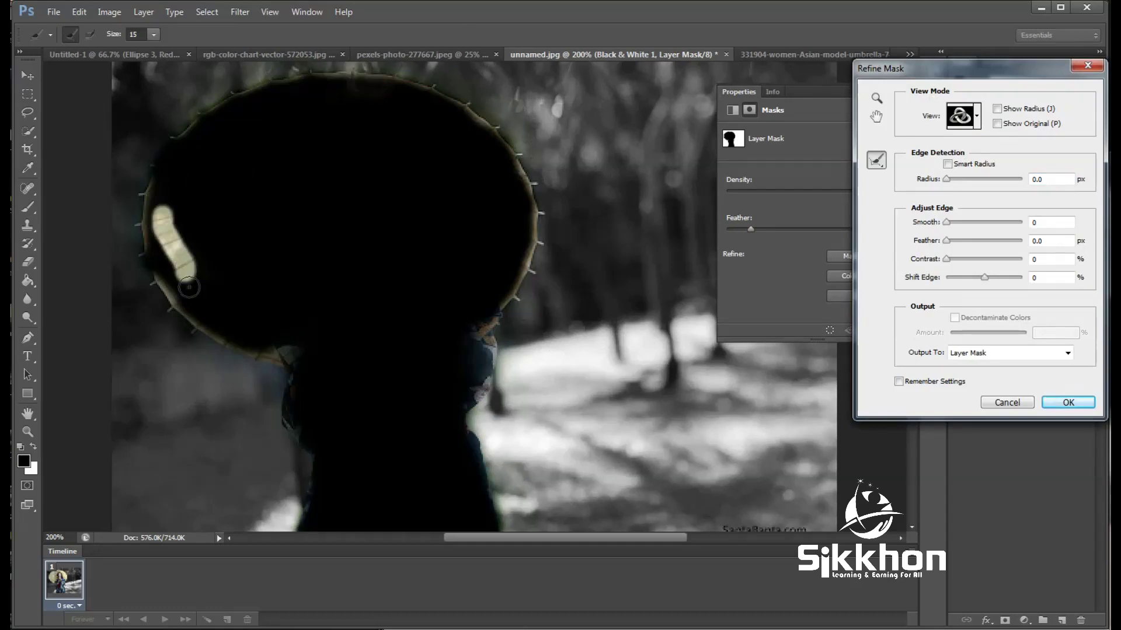
left_click_drag(413, 318, 445, 351)
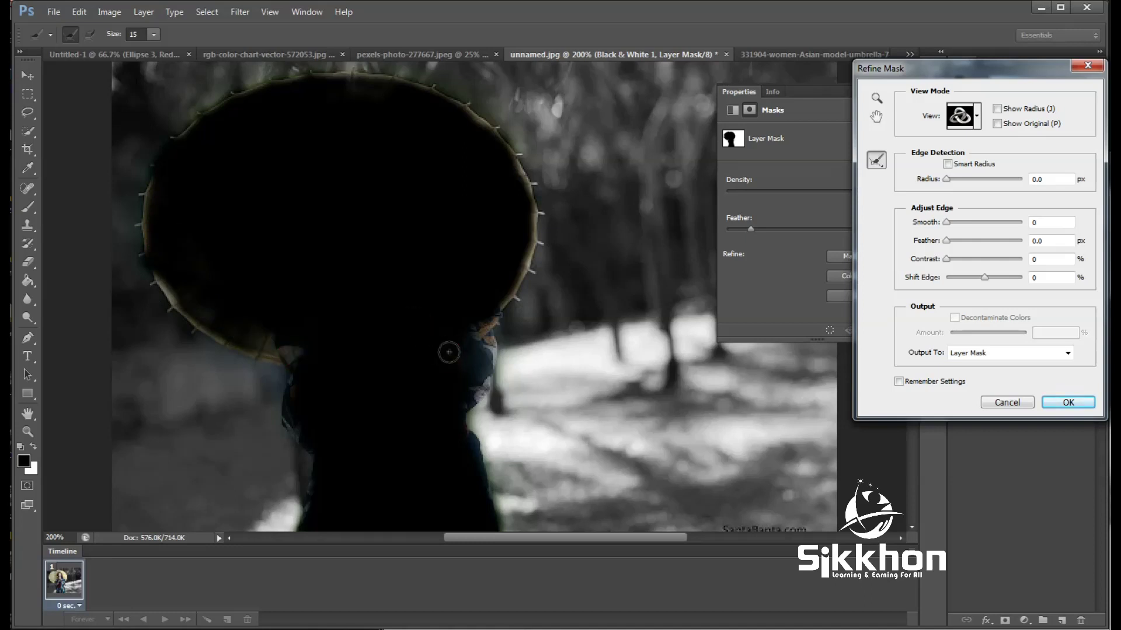
left_click_drag(491, 300, 484, 352)
left_click_drag(468, 313, 470, 348)
mouse_move(456, 117)
left_mouse_down()
mouse_move(485, 140)
mouse_move(501, 309)
left_mouse_up()
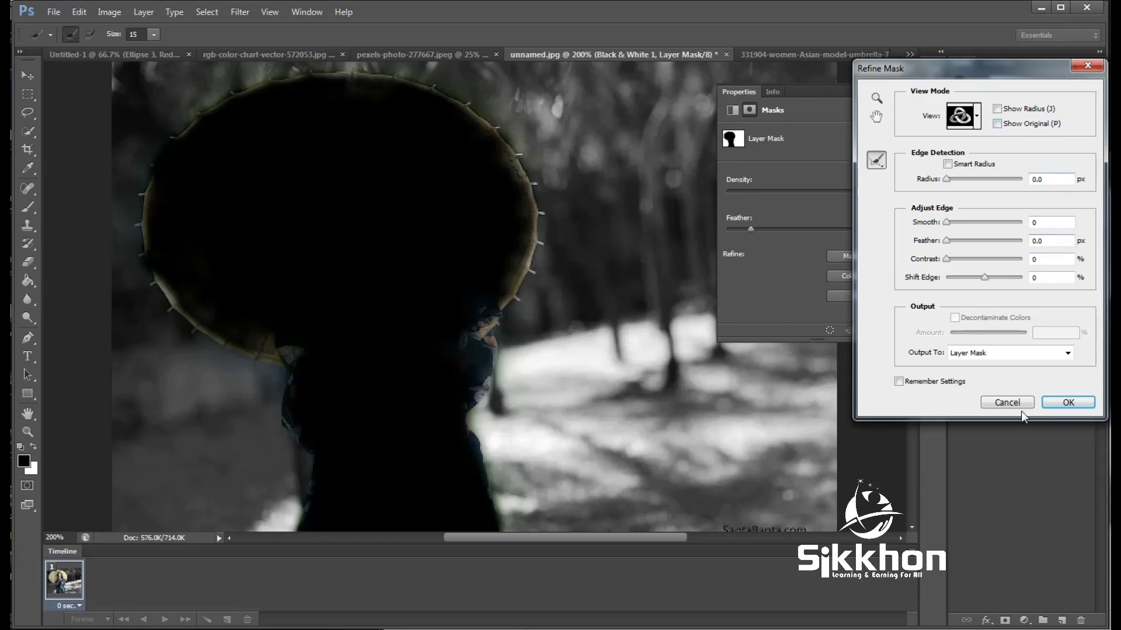
left_click(1058, 403)
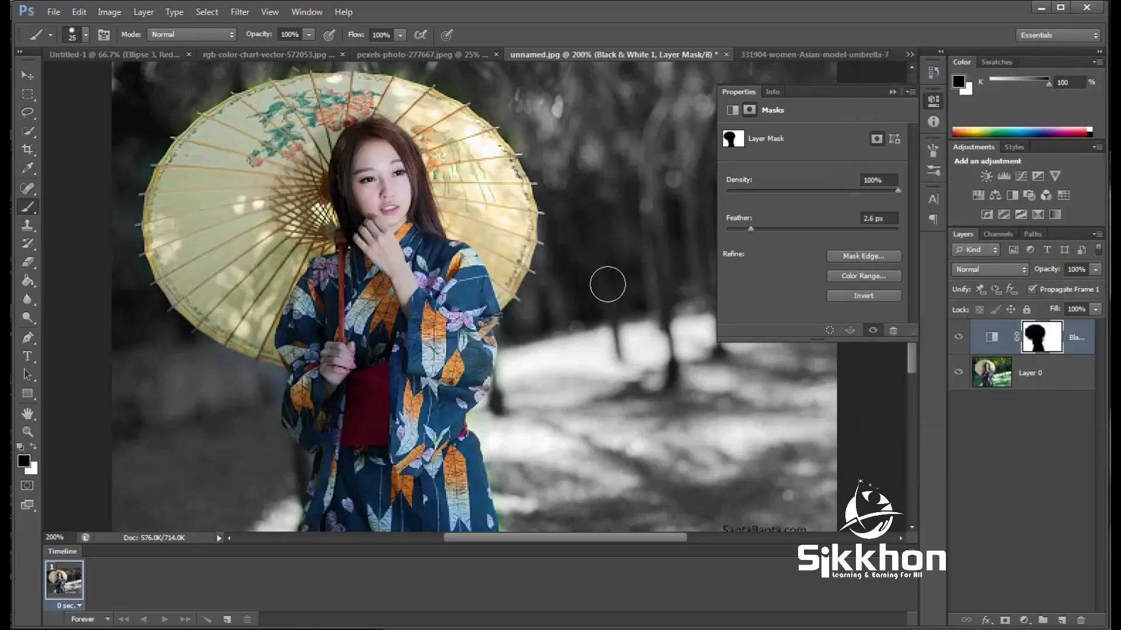
Close mask properties and make white the foreground colour, zoomed to 300% on the lower kimono
key("ctrl+minus")
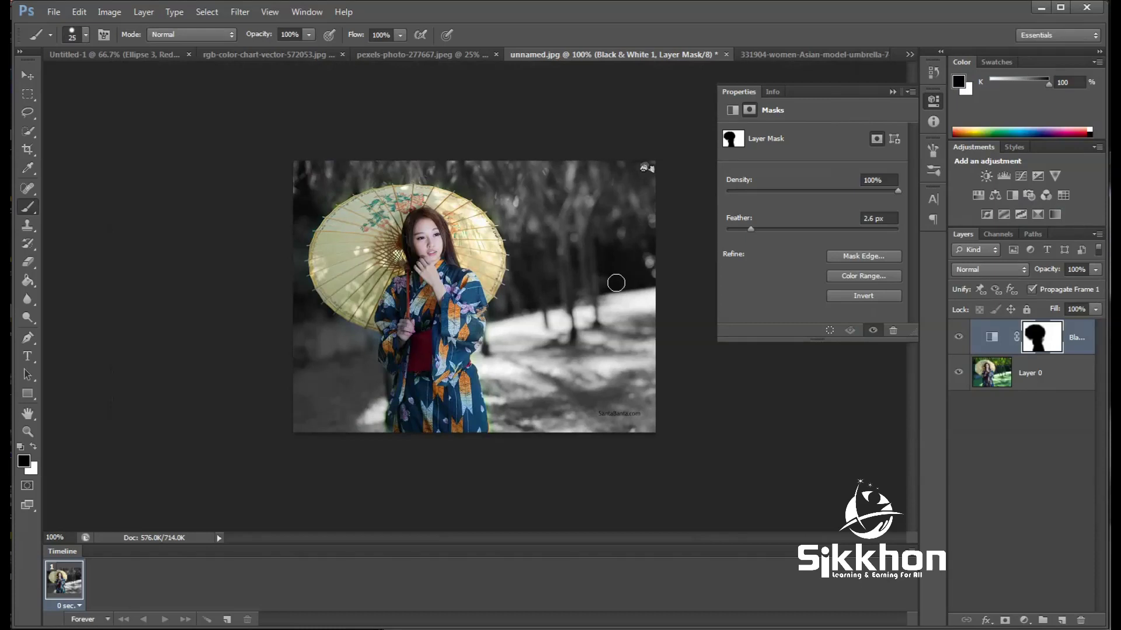
key("ctrl+plus")
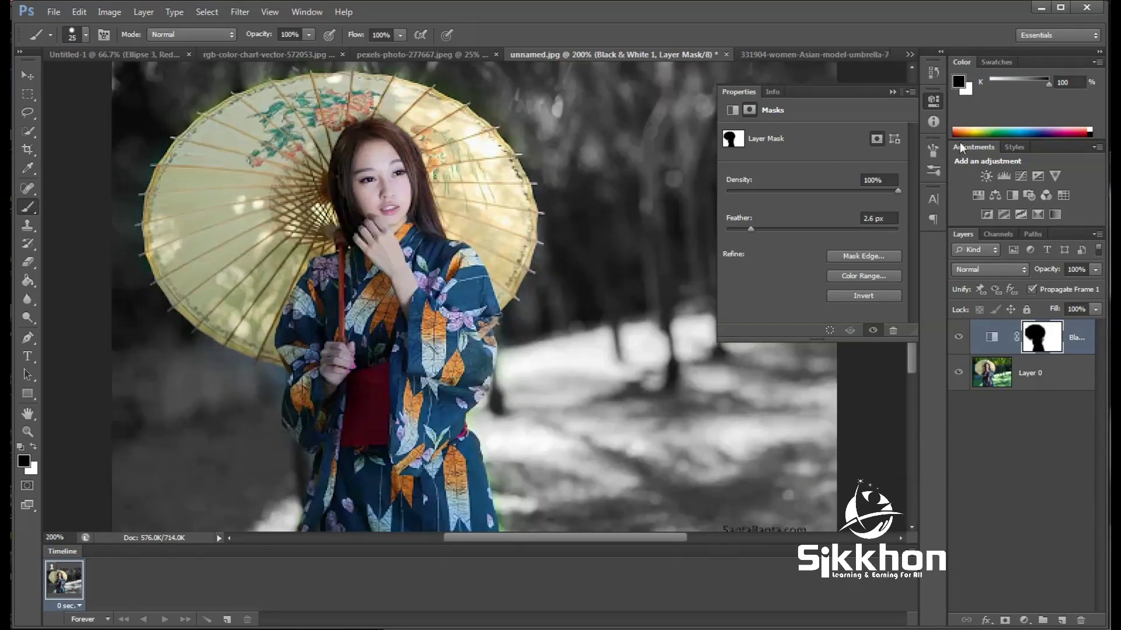
left_click(898, 104)
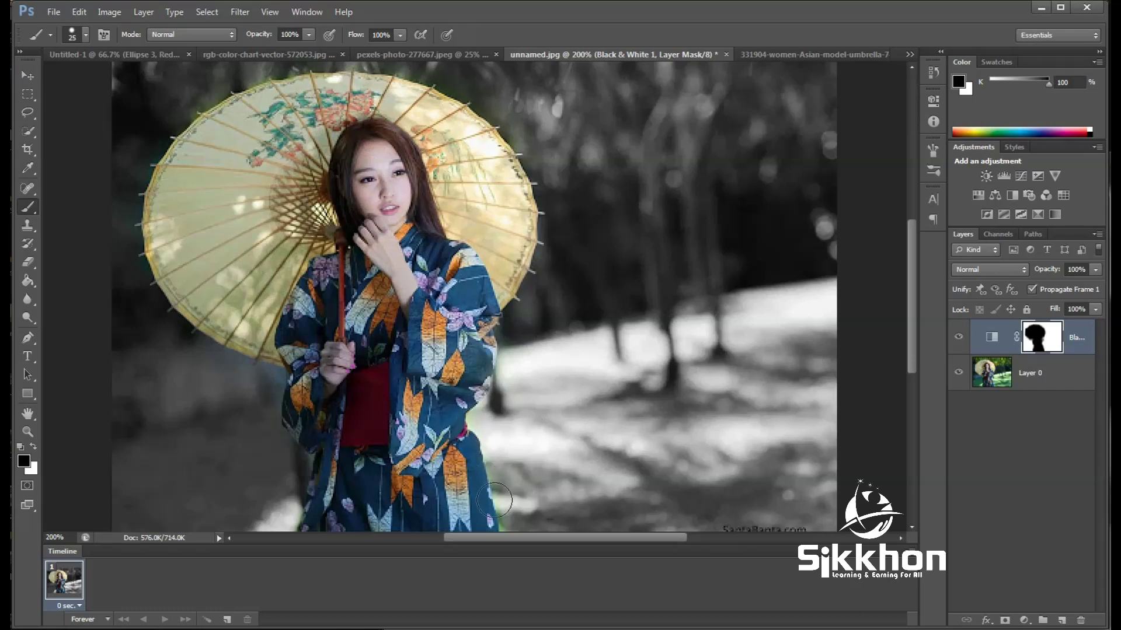
left_click(34, 448)
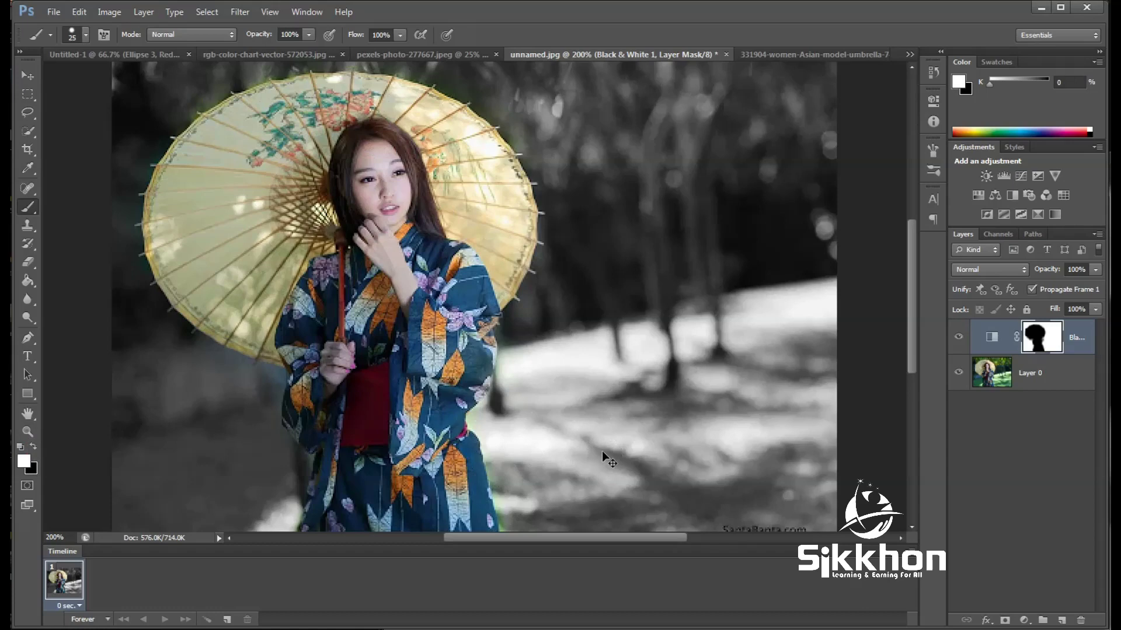
key("ctrl+plus")
left_click_drag(603, 456, 522, 287)
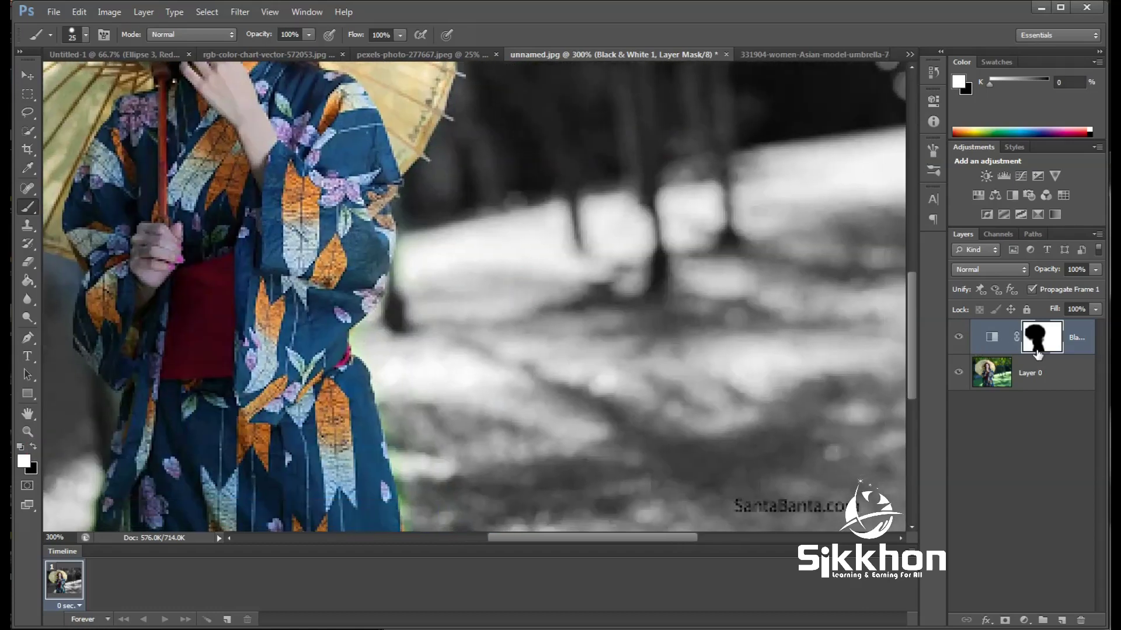
Check the mask alone, return to painting on it, and set the brush mode to Overlay
left_click(1038, 341, "alt")
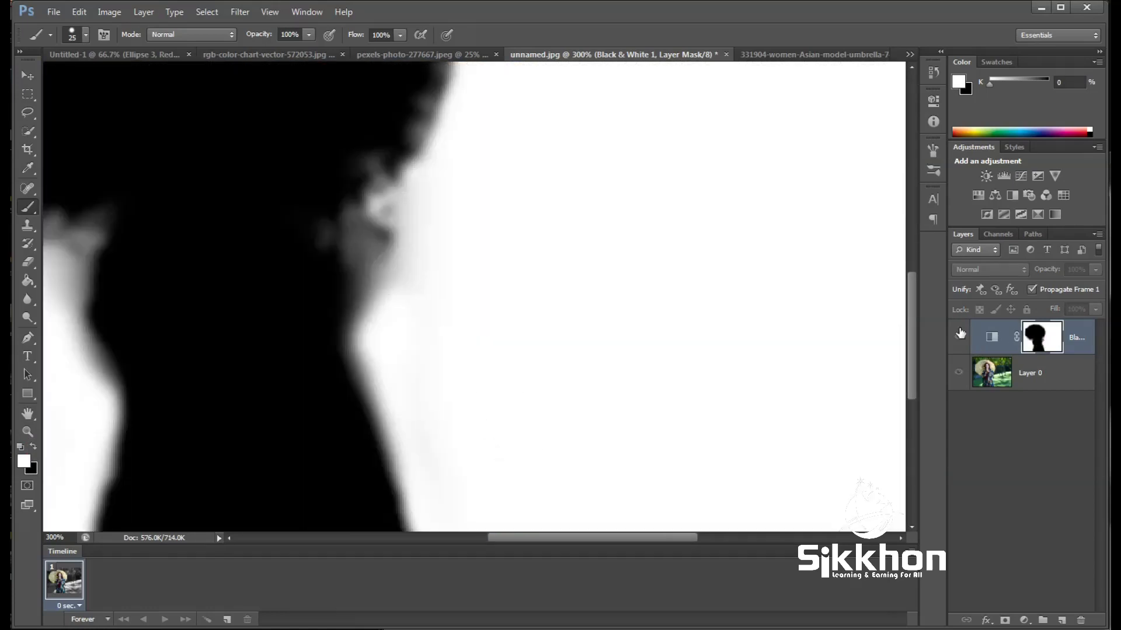
left_click(997, 377)
left_click(1043, 340)
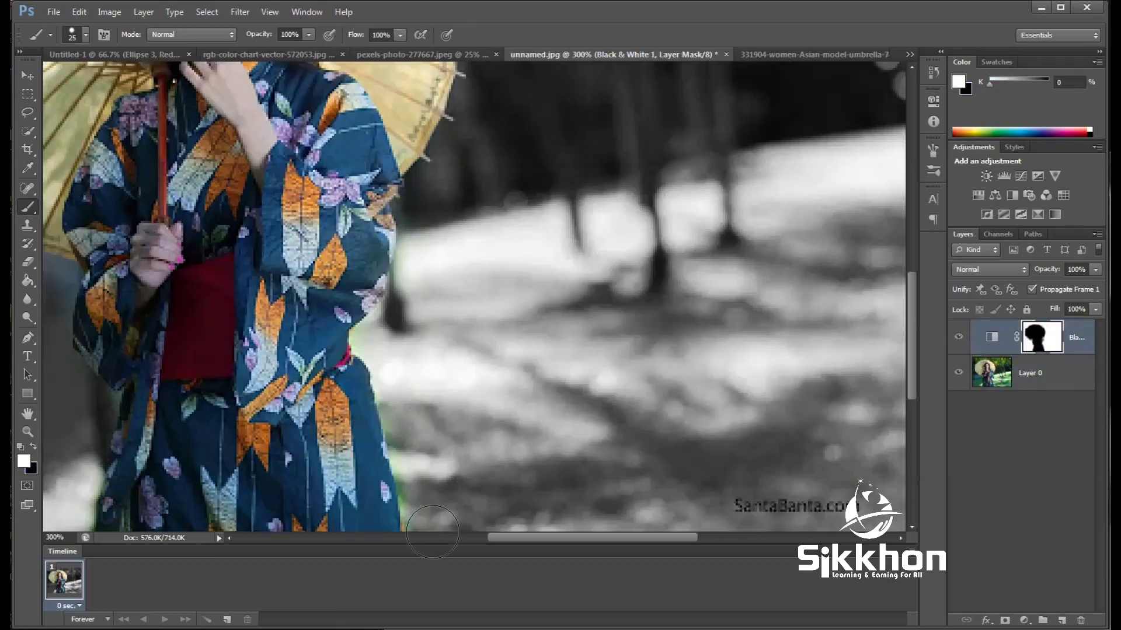
left_click(420, 474)
left_click(199, 35)
left_click(197, 242)
left_click_drag(456, 233, 646, 220)
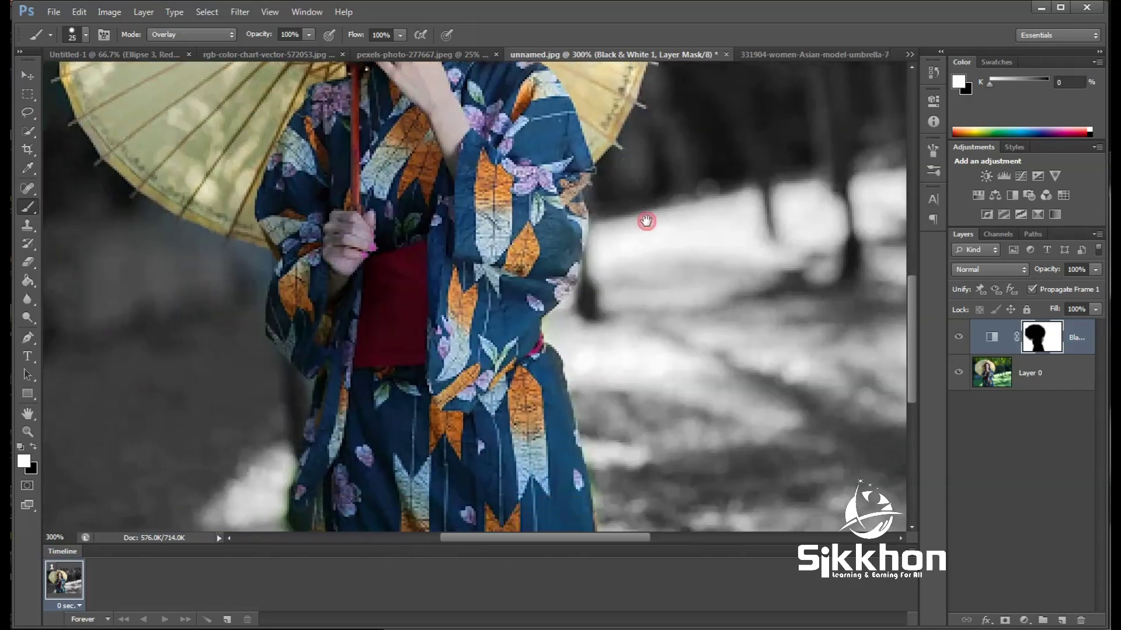
left_click_drag(357, 464, 430, 339)
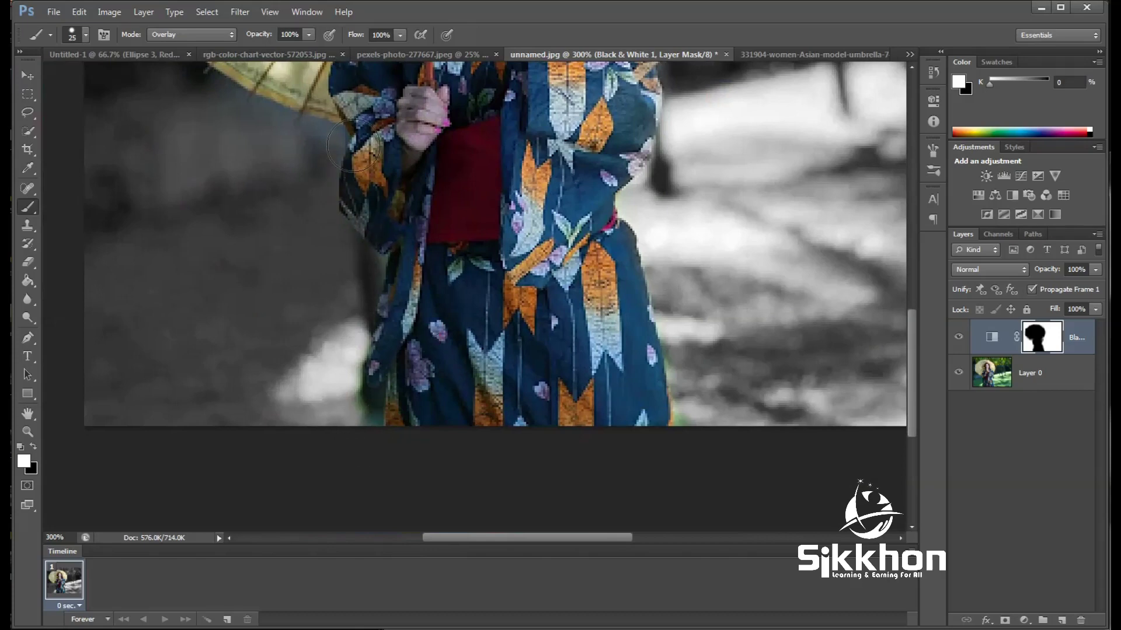
left_click_drag(396, 150, 326, 360)
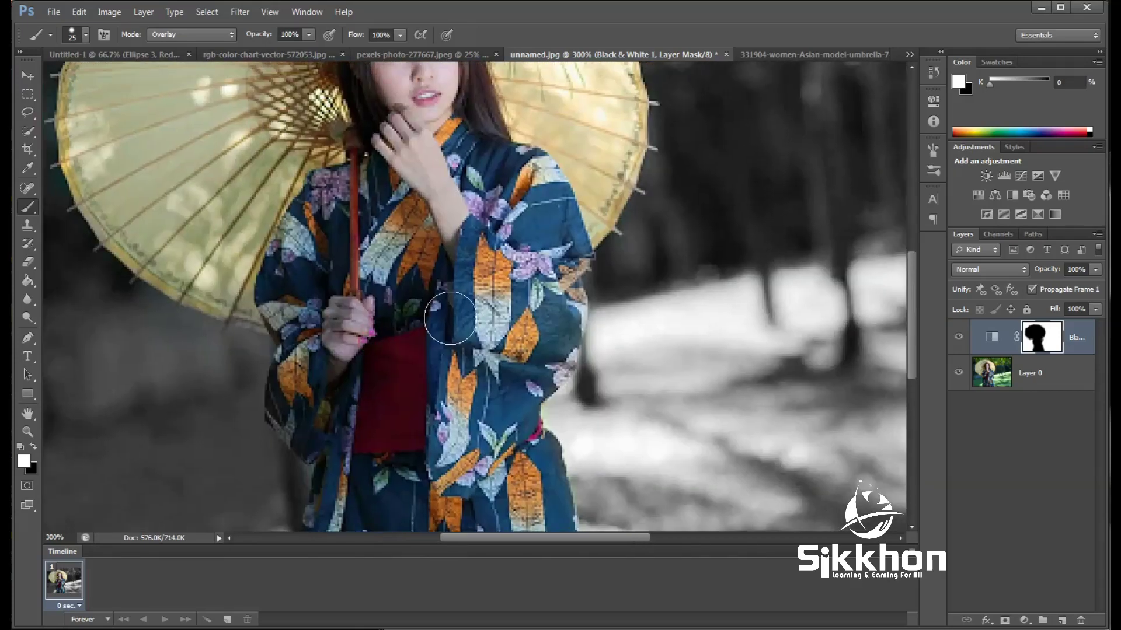
key("ctrl+minus")
key("ctrl+minus")
key("ctrl+plus")
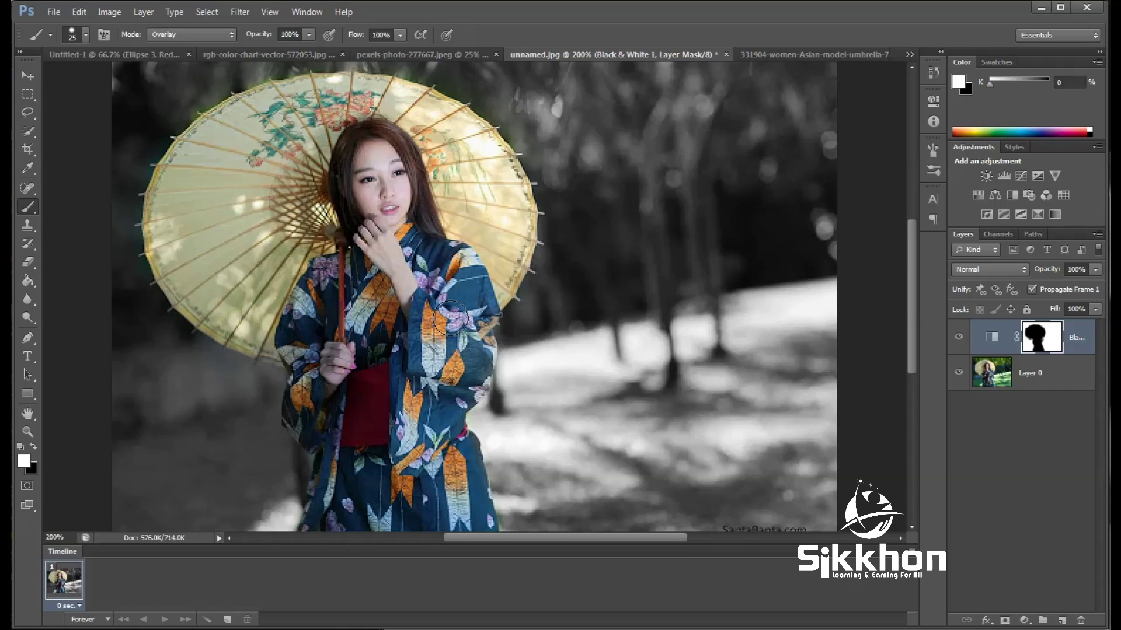
left_click(997, 234)
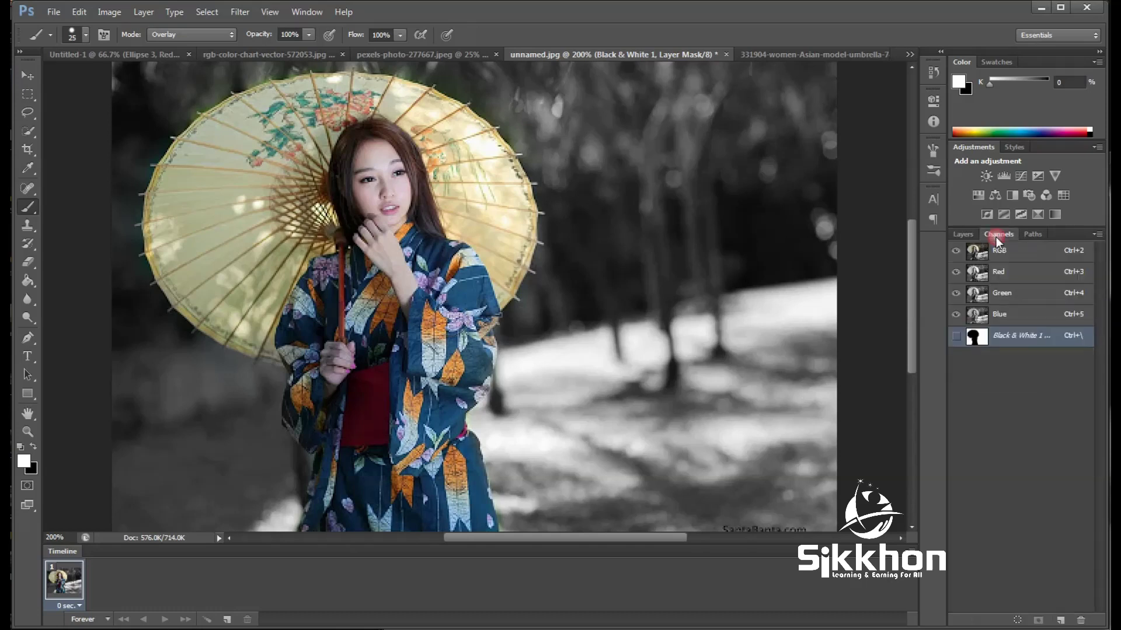
left_click(963, 234)
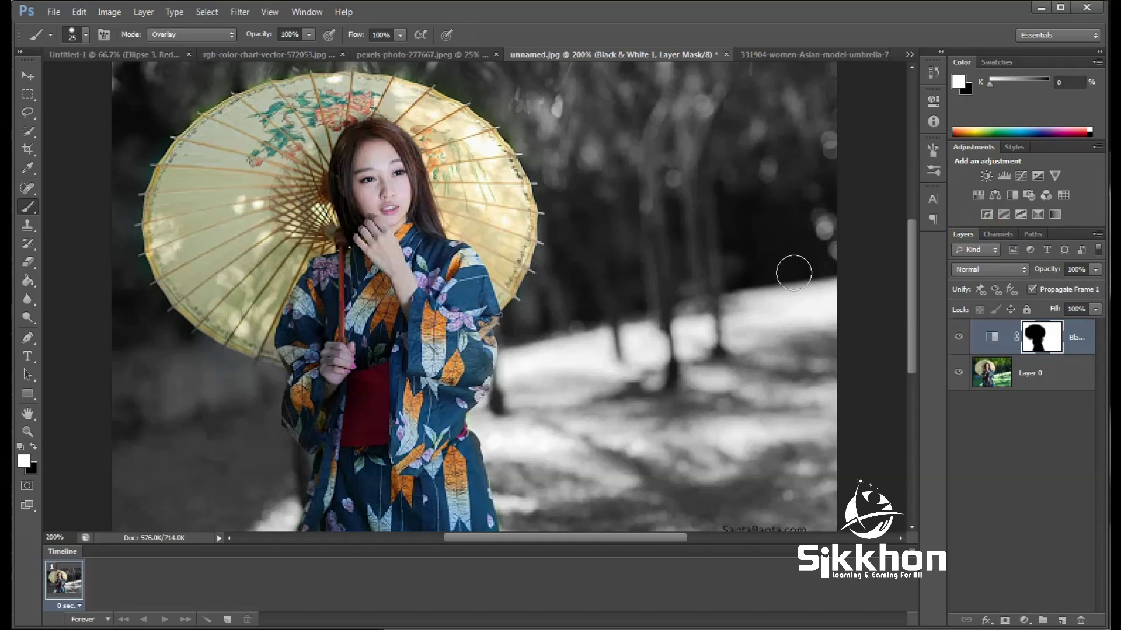